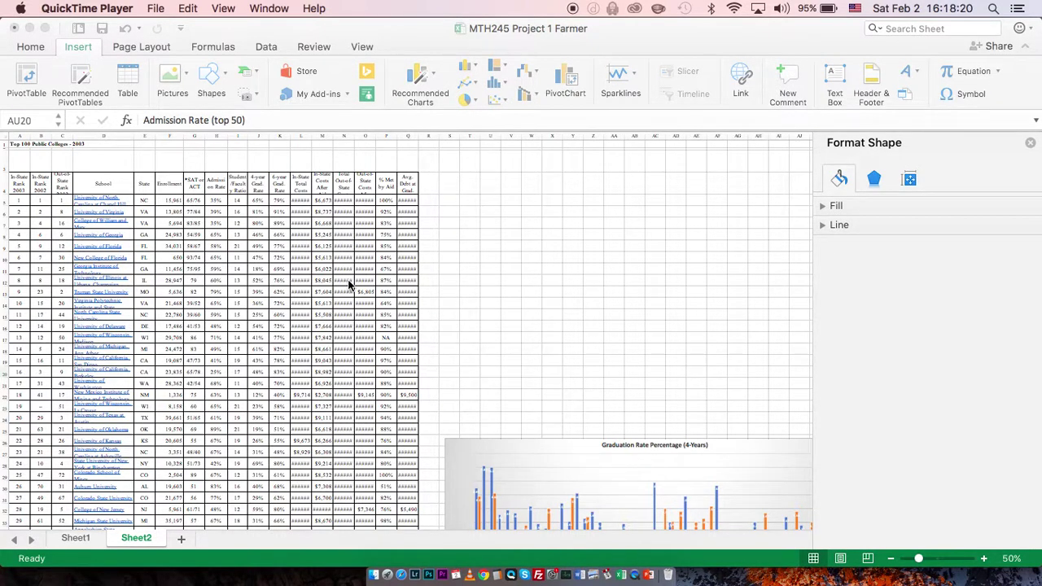
Close the Format Shape pane and scroll across Sheet2 to review the college data and tables
left_click(1030, 143)
left_click(1031, 143)
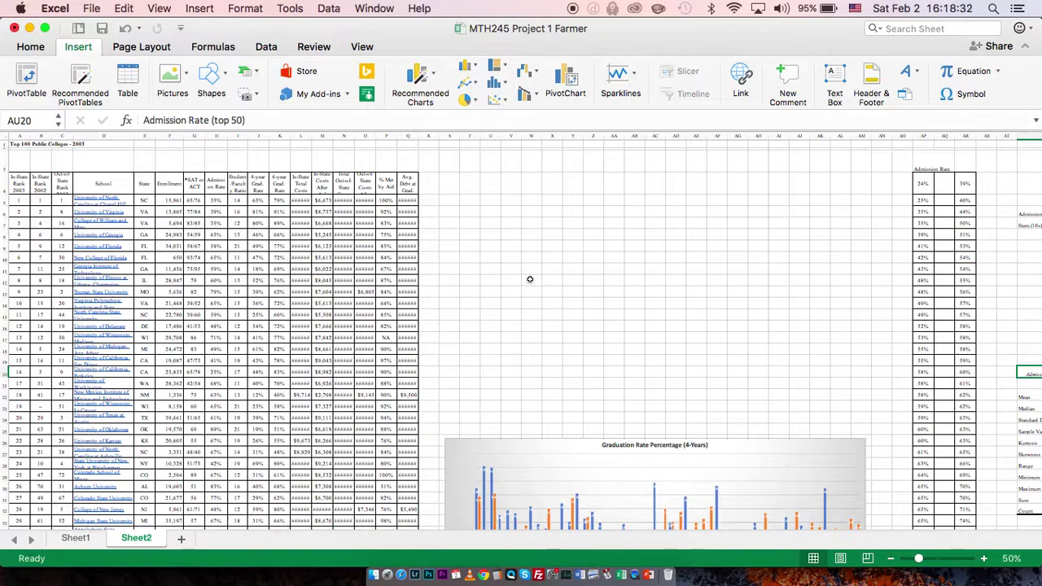
scroll(529, 279, "right", 2)
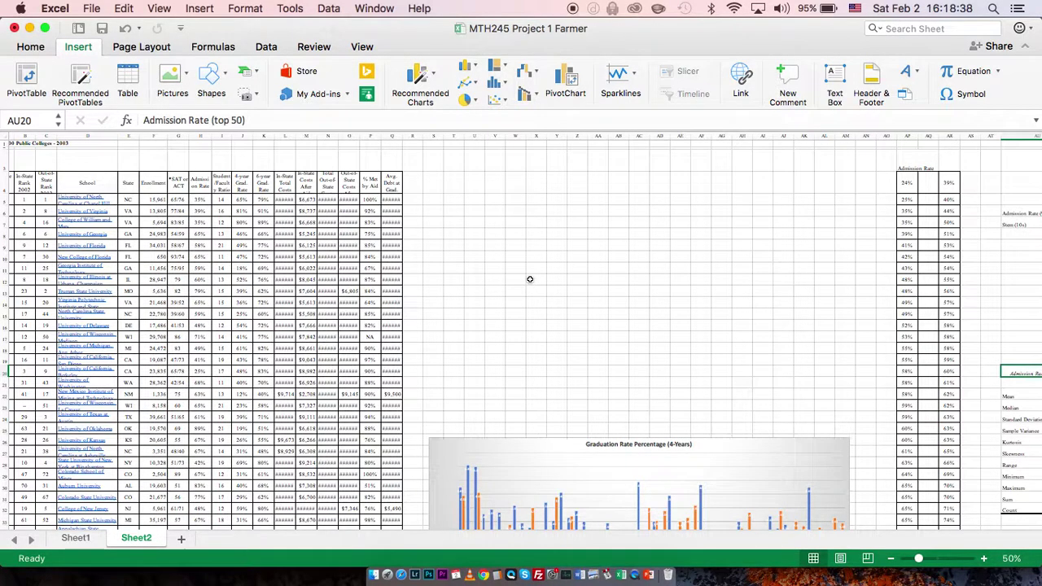
scroll(529, 279, "right", 10)
scroll(529, 279, "right", 2)
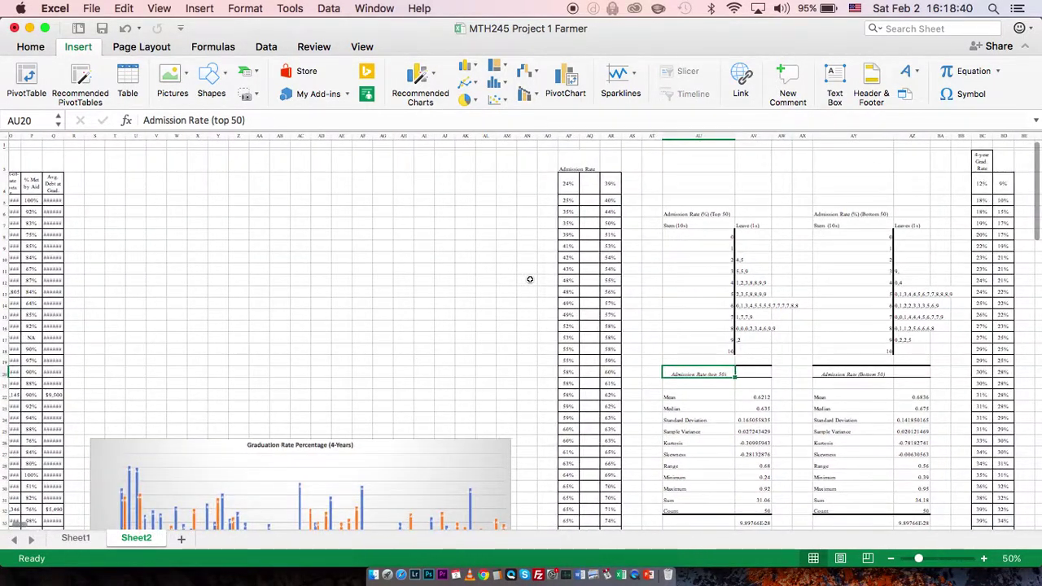
scroll(529, 279, "left", 12)
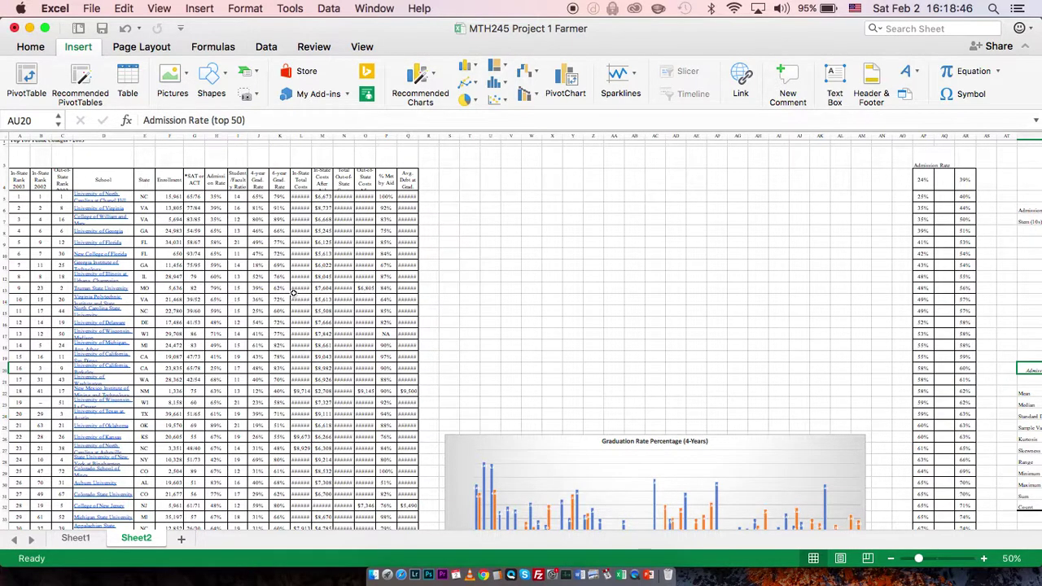
scroll(292, 292, "up", 5)
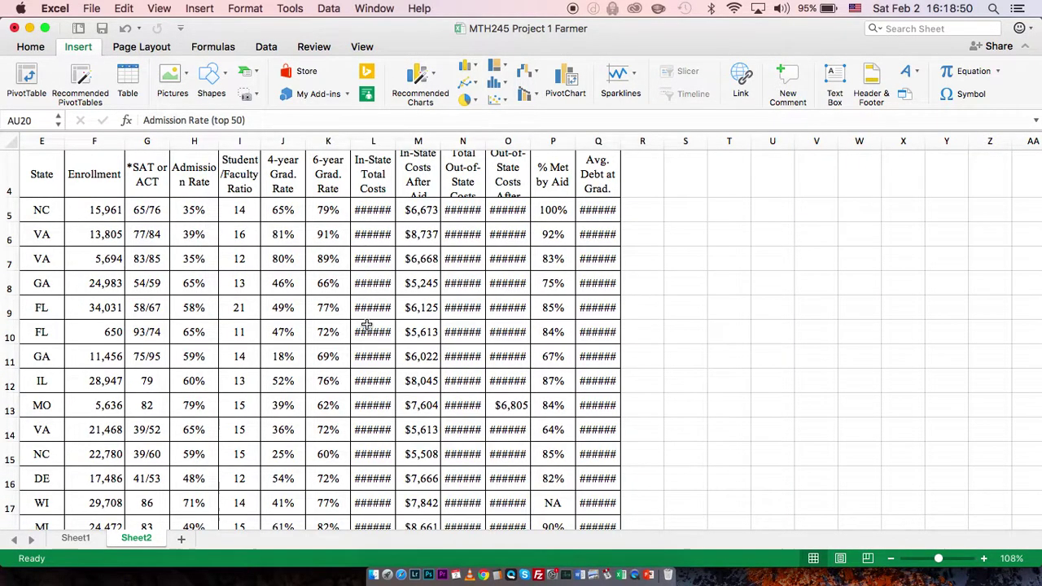
scroll(367, 325, "left", 5)
scroll(367, 325, "up", 1)
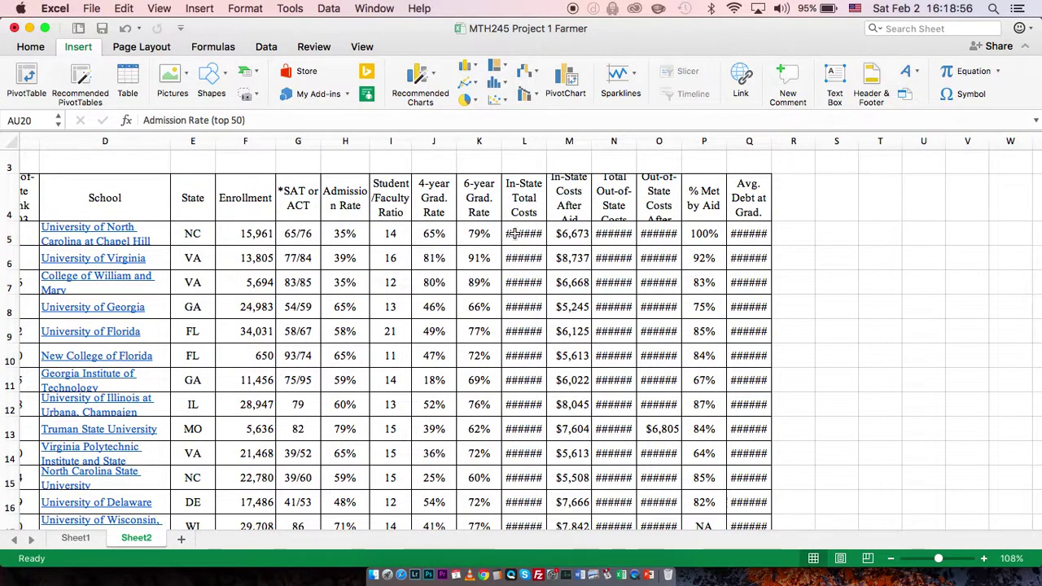
scroll(432, 329, "left", 5)
scroll(432, 330, "up", 1)
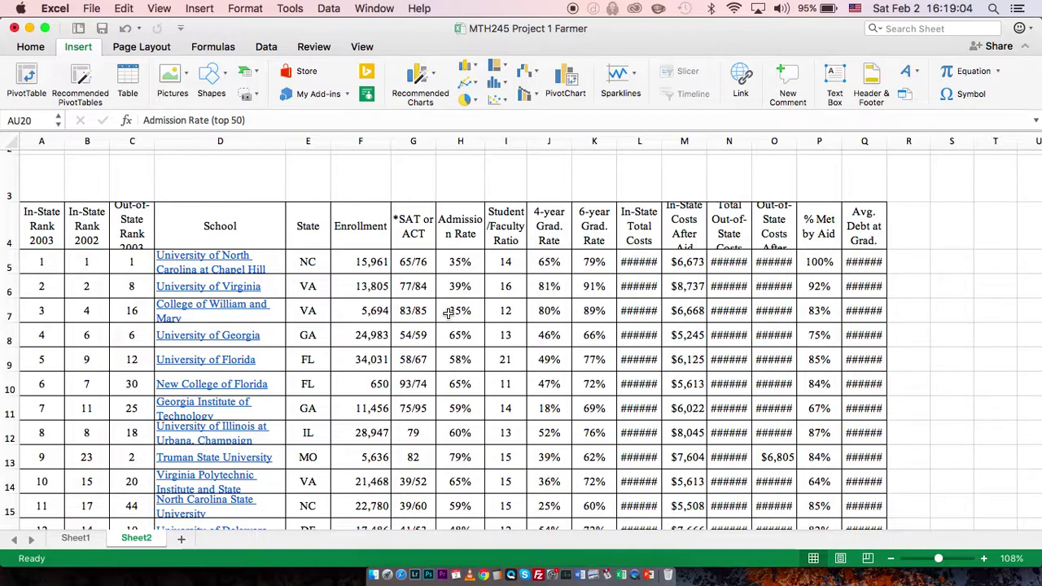
scroll(448, 313, "down", 3)
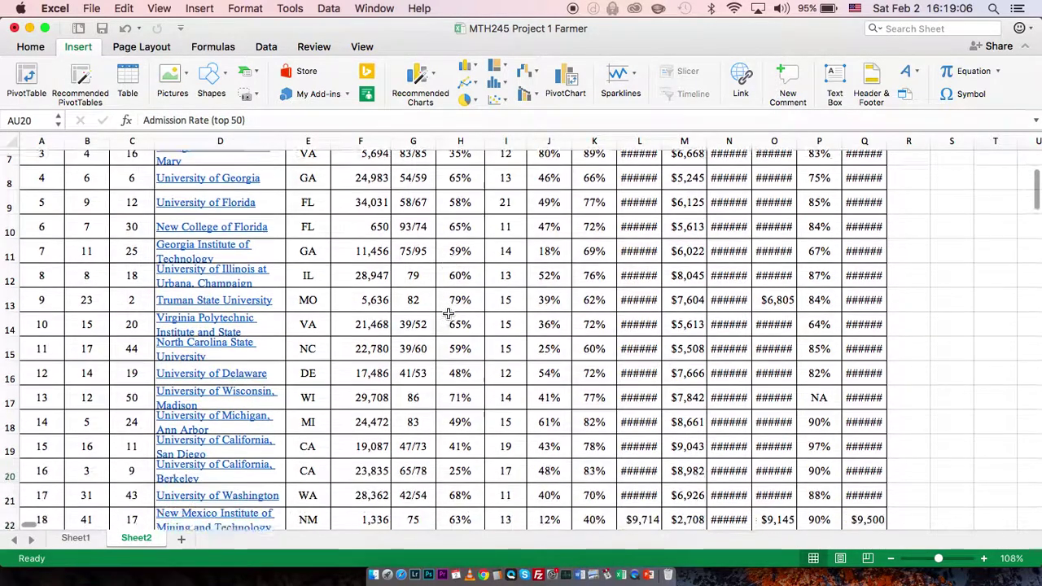
scroll(448, 314, "down", 3)
scroll(447, 314, "right", 5)
scroll(448, 313, "down", 3)
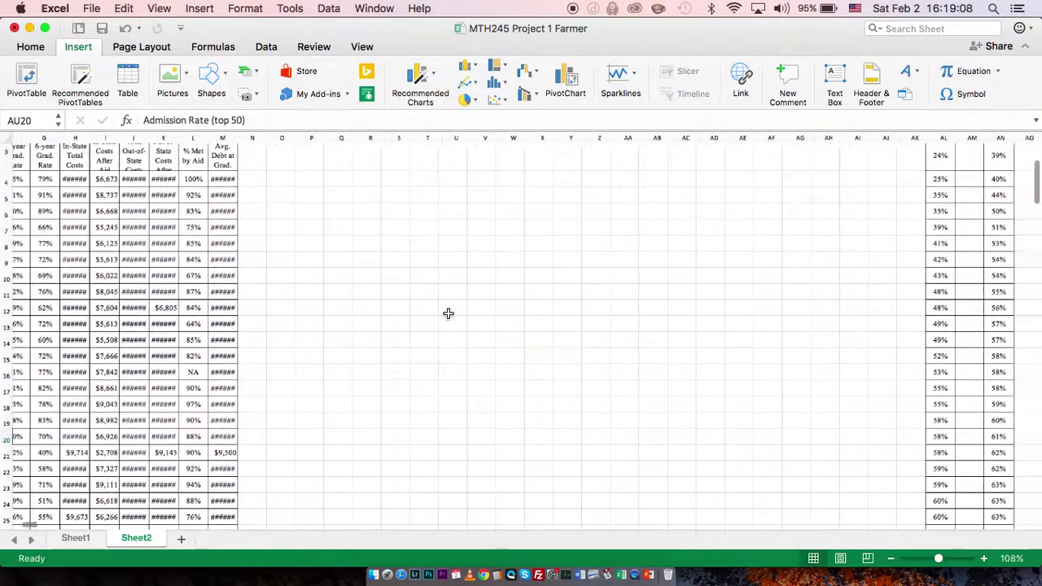
scroll(267, 316, "up", 3)
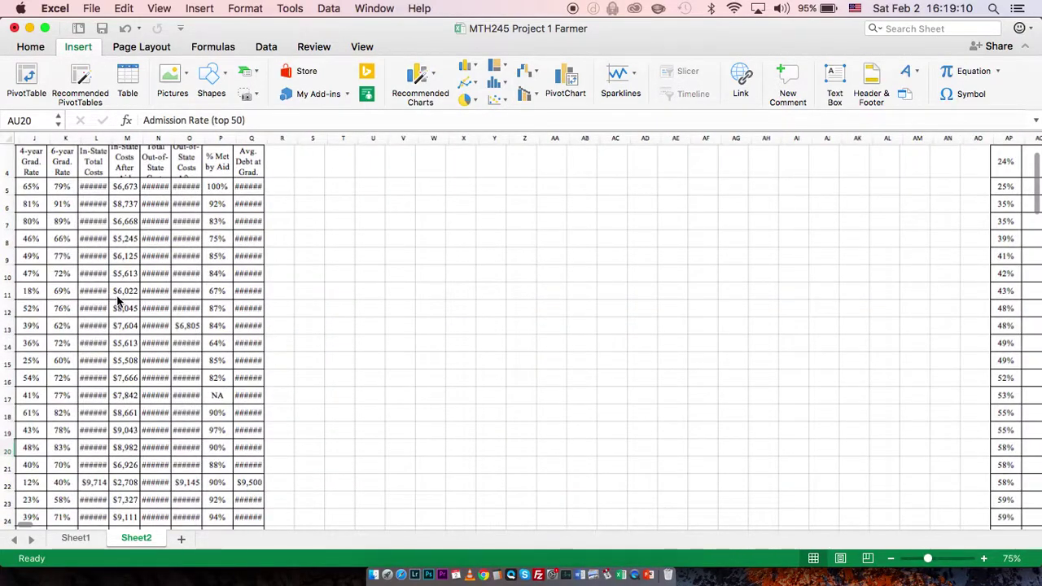
scroll(117, 297, "left", 5)
scroll(147, 234, "down", 1)
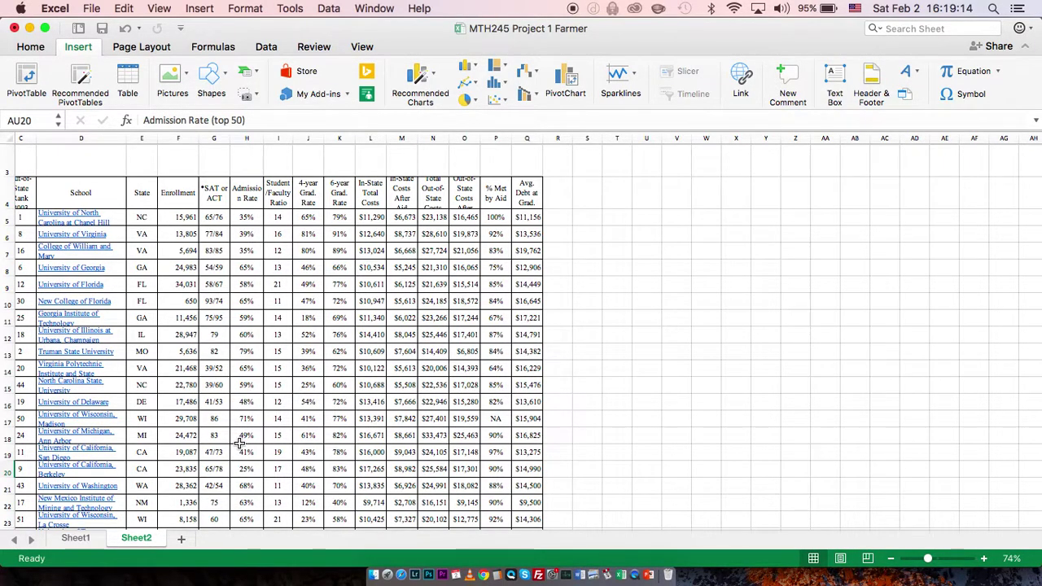
scroll(240, 442, "right", 15)
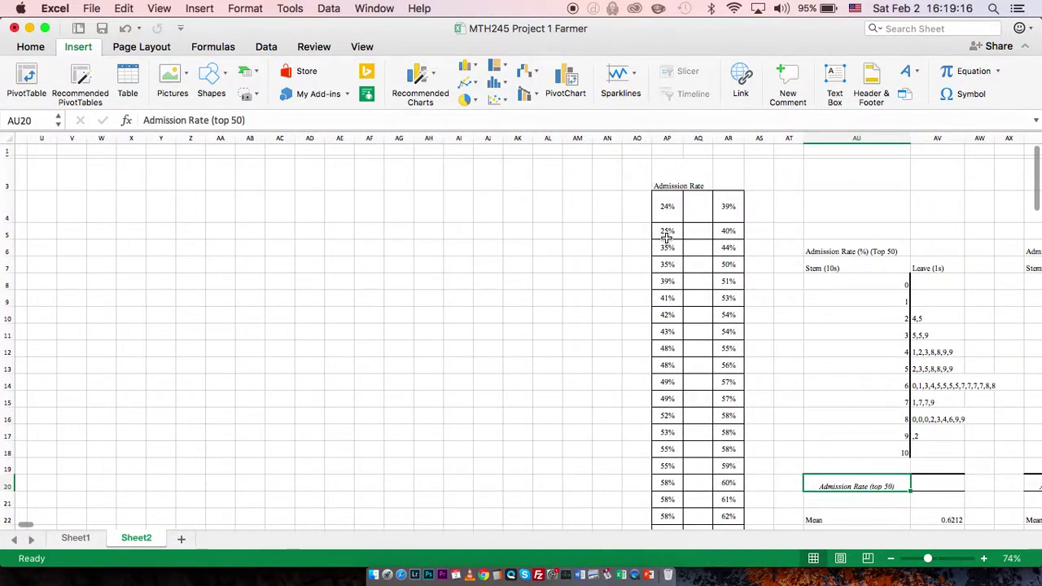
scroll(728, 233, "right", 5)
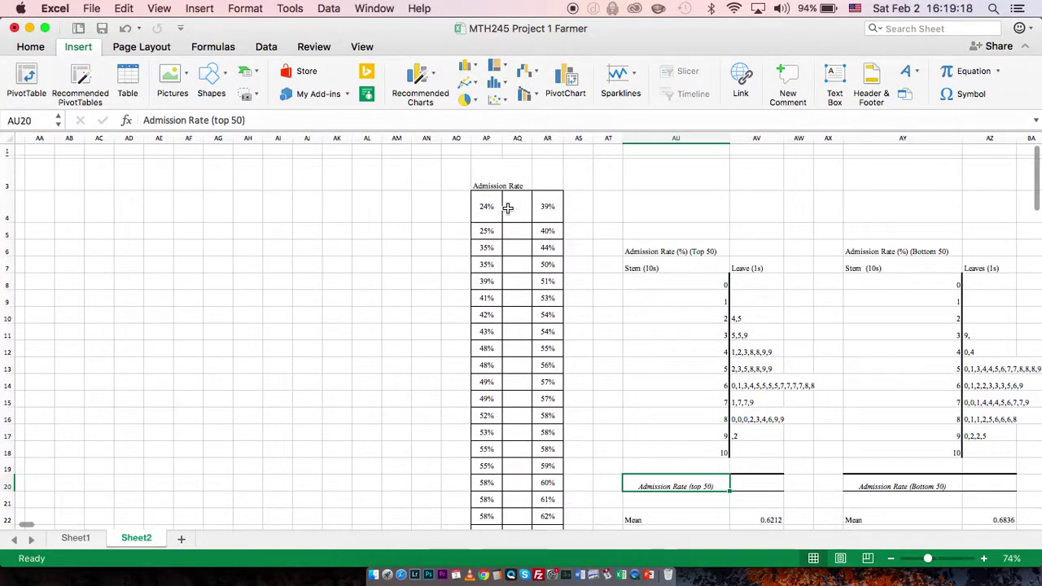
scroll(484, 232, "down", 3)
scroll(484, 232, "right", 2)
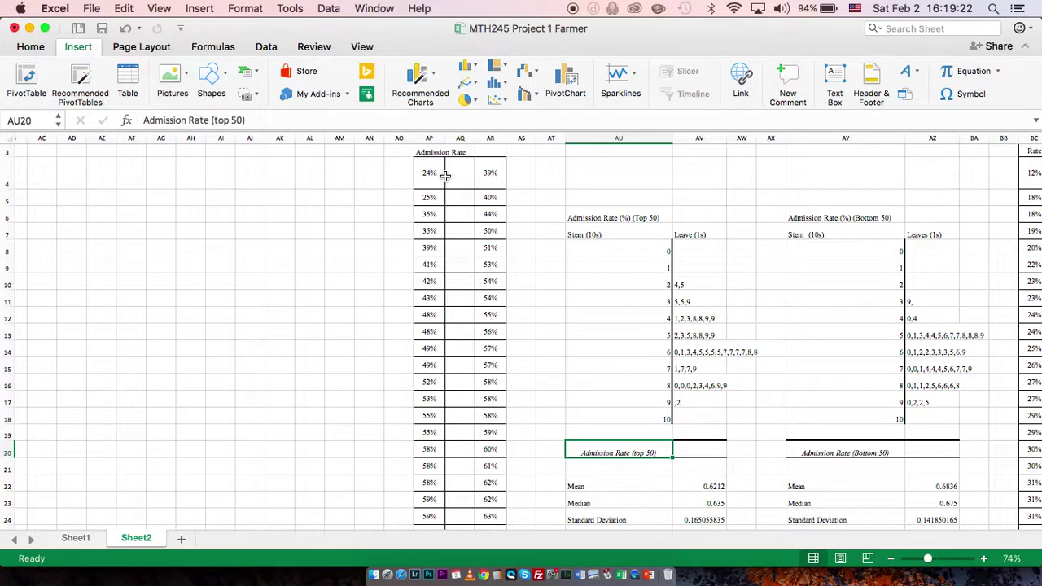
Sort the admission rates in AP4:AP53 smallest to largest, starting 24%, 25%, 35%
left_click(432, 175)
scroll(433, 352, "down", 10)
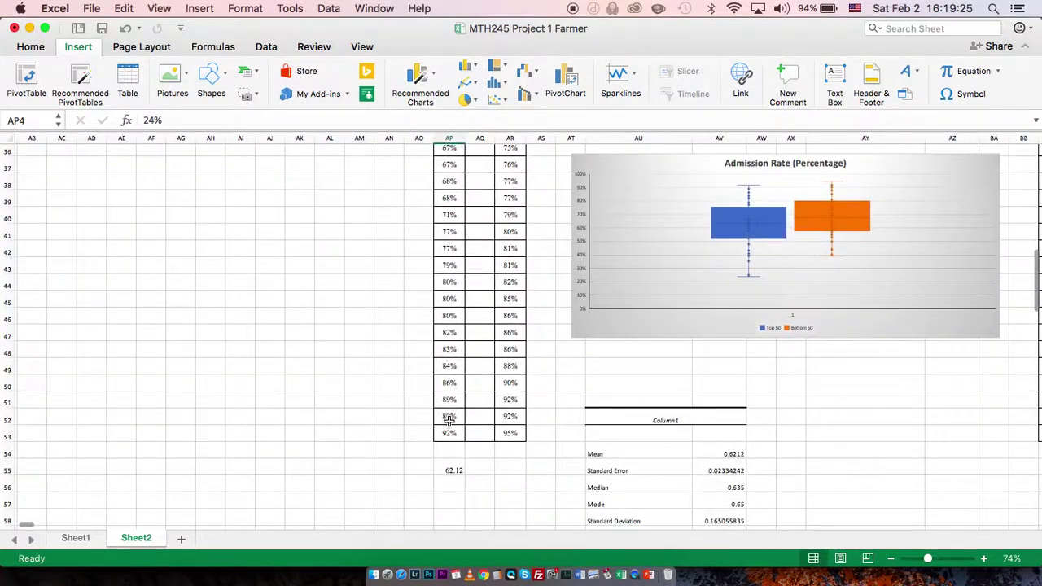
left_click(448, 432, "shift")
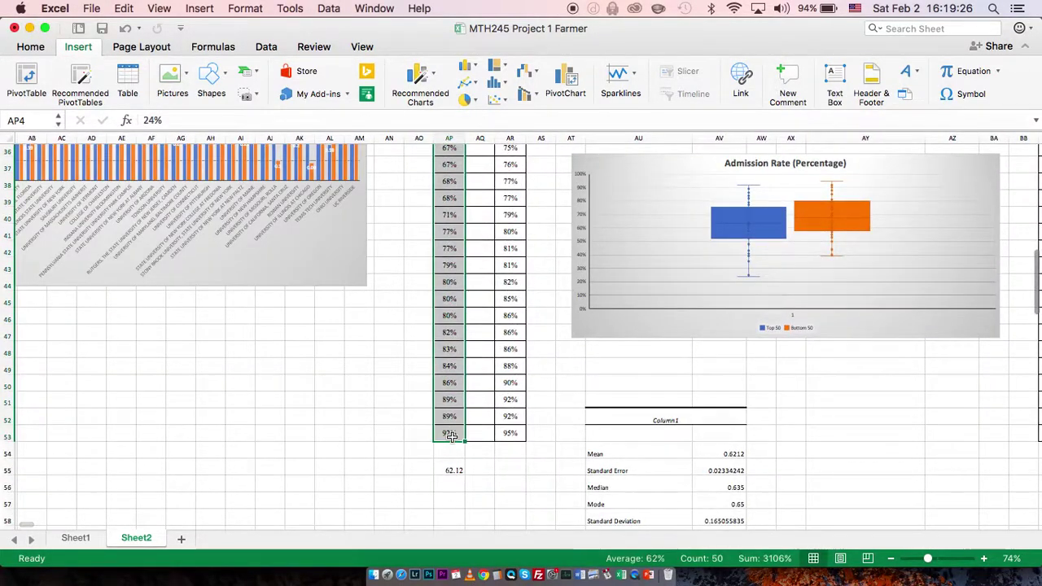
scroll(446, 342, "up", 10)
right_click(445, 263)
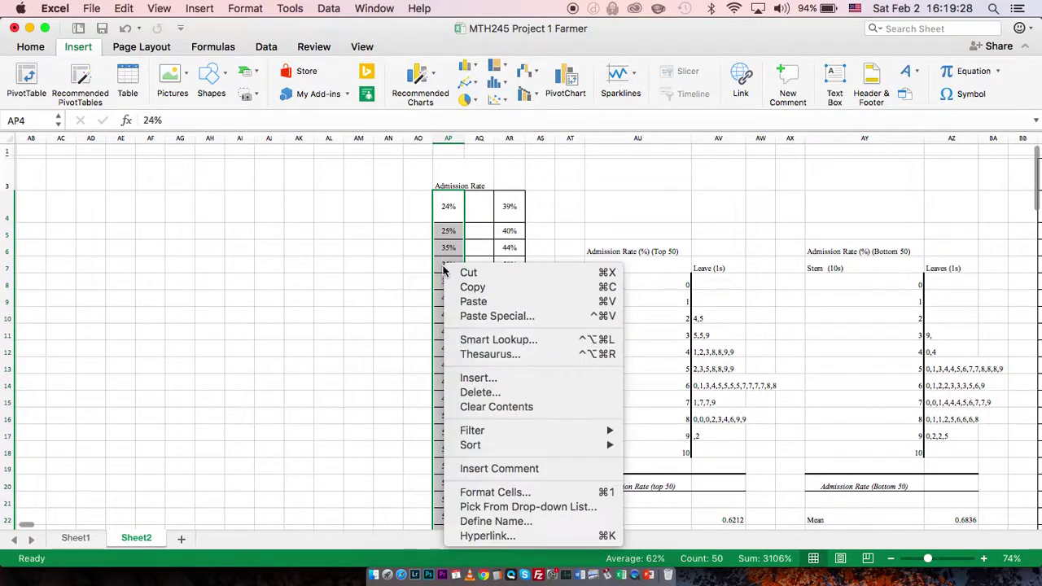
mouse_move(491, 430)
mouse_move(546, 447)
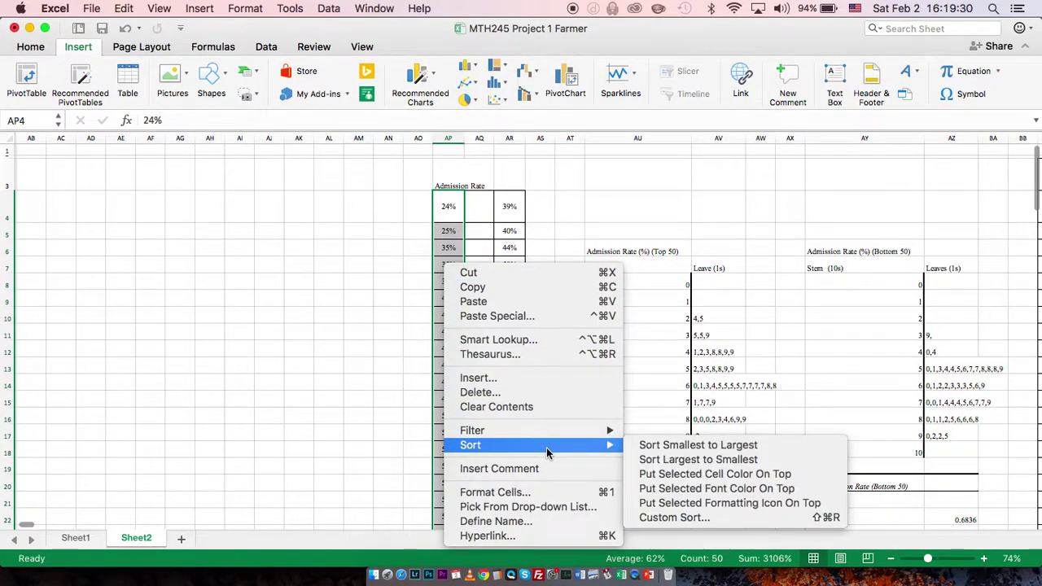
left_click(662, 447)
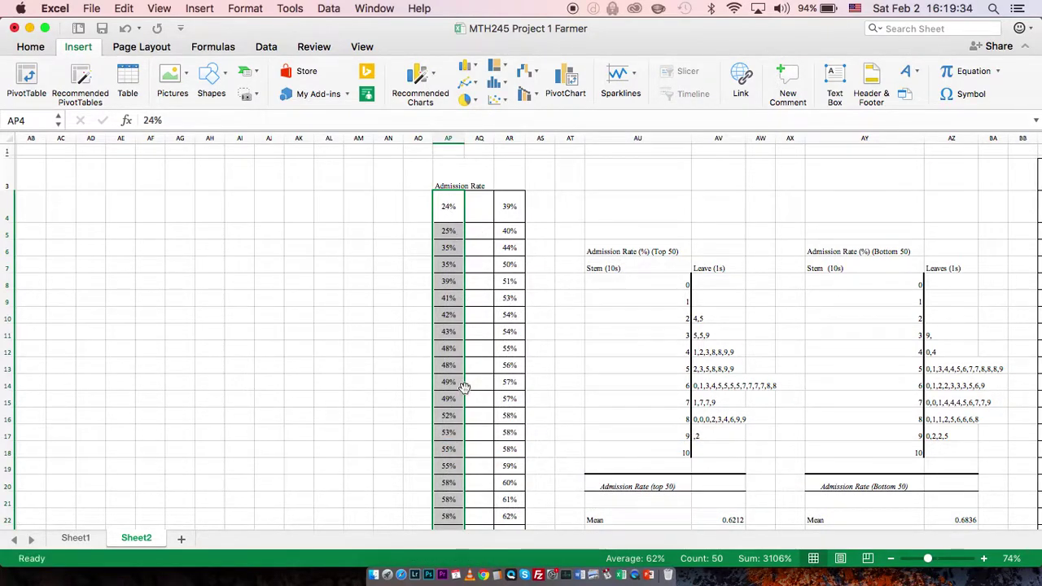
scroll(464, 351, "right", 5)
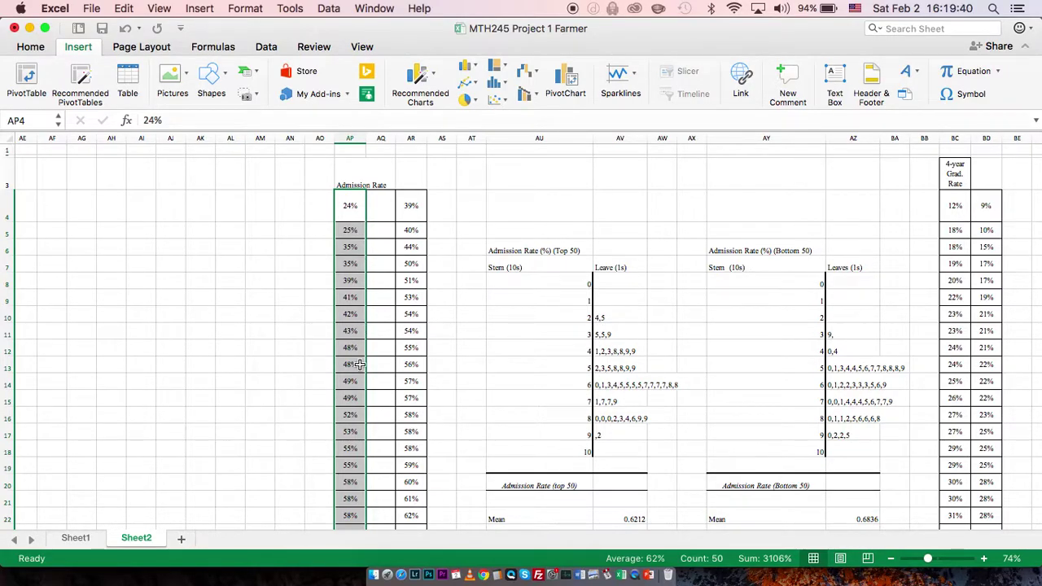
scroll(360, 364, "down", 4)
scroll(359, 364, "up", 4)
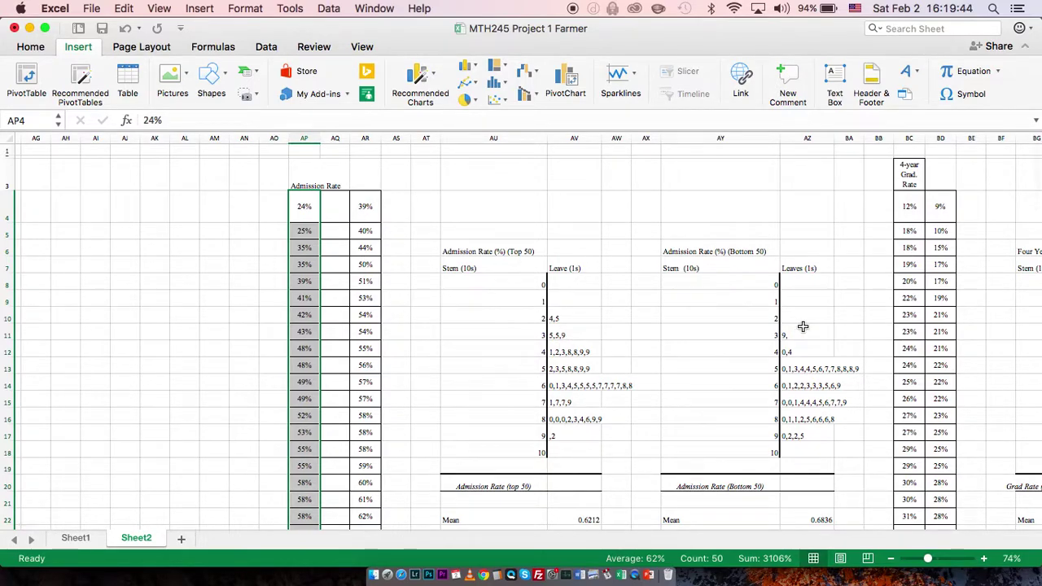
scroll(655, 321, "down", 4)
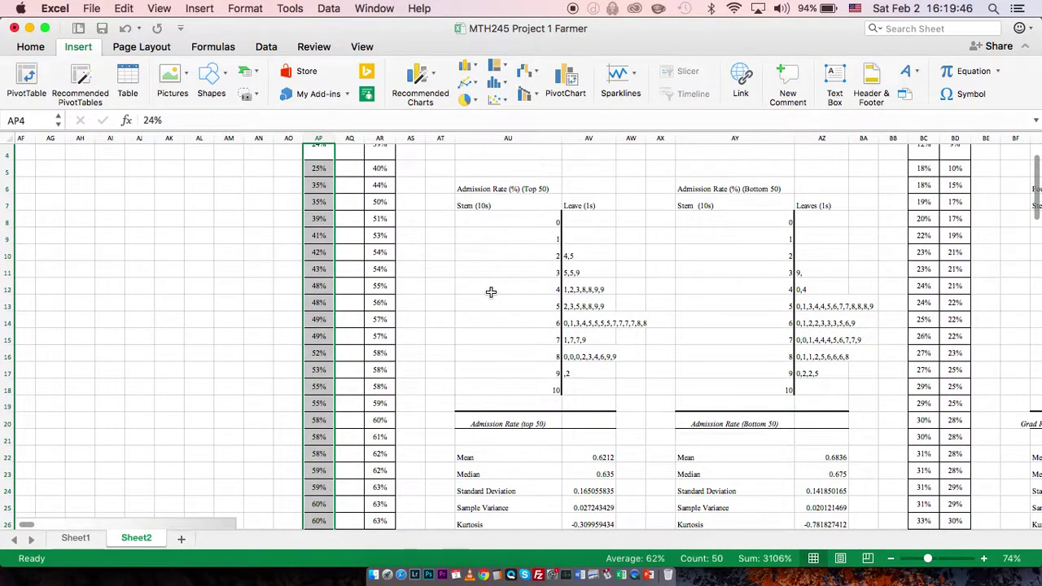
Check the summary statistics (mean 0.6212, median 0.635), then bring up the Data ribbon
scroll(491, 291, "down", 3)
scroll(490, 291, "up", 5)
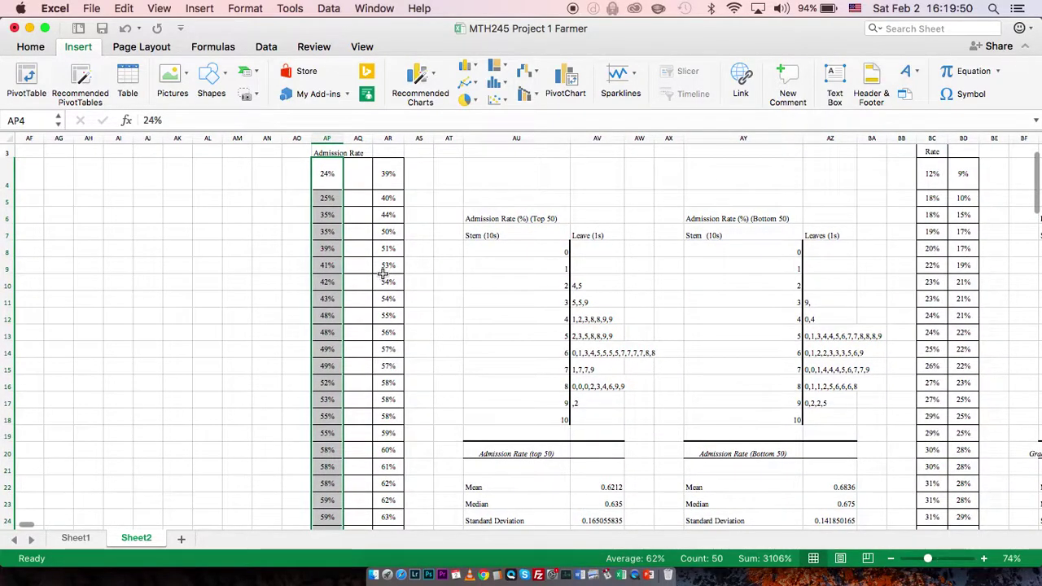
scroll(395, 284, "down", 2)
scroll(399, 291, "down", 3)
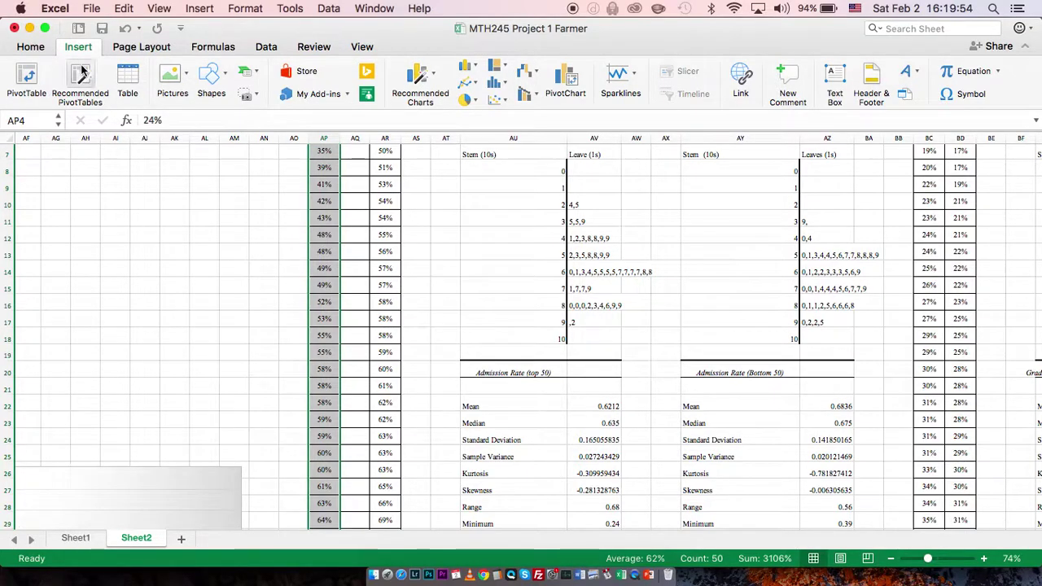
left_click(267, 49)
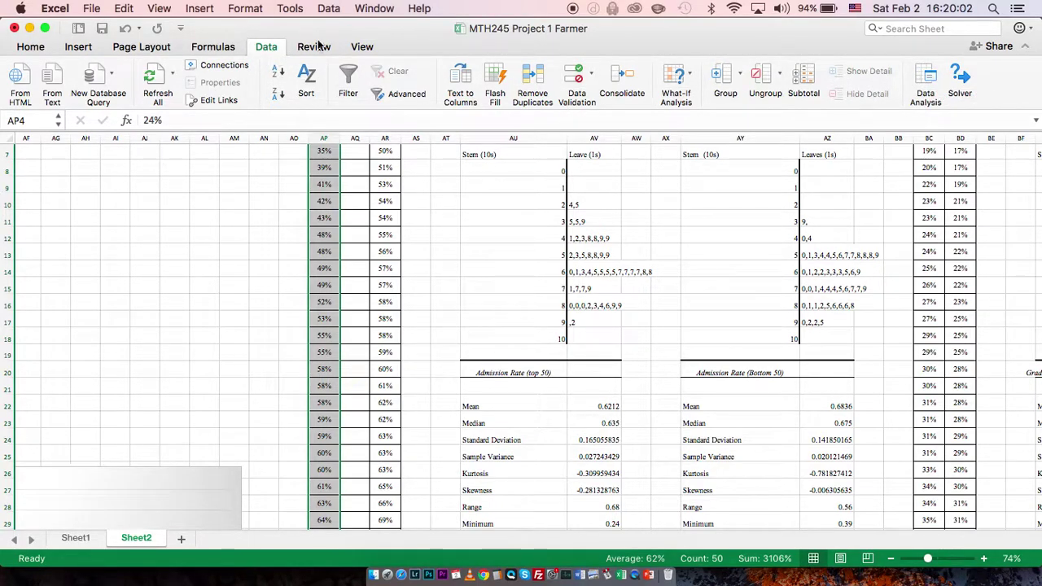
Open Data Analysis > Descriptive Statistics, inspect the sheet behind it, then cancel both dialogs
left_click(921, 74)
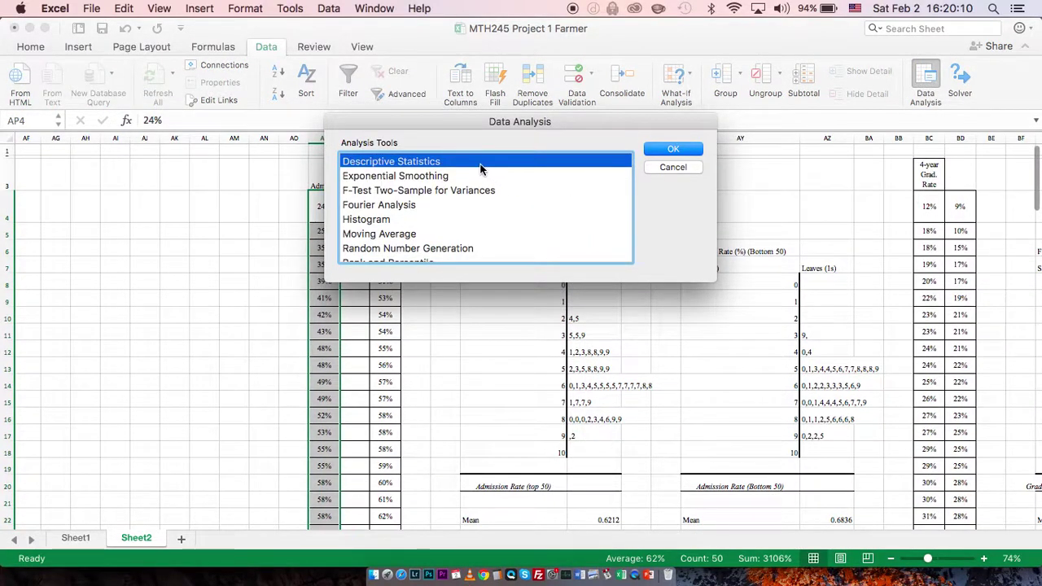
scroll(564, 183, "up", 3)
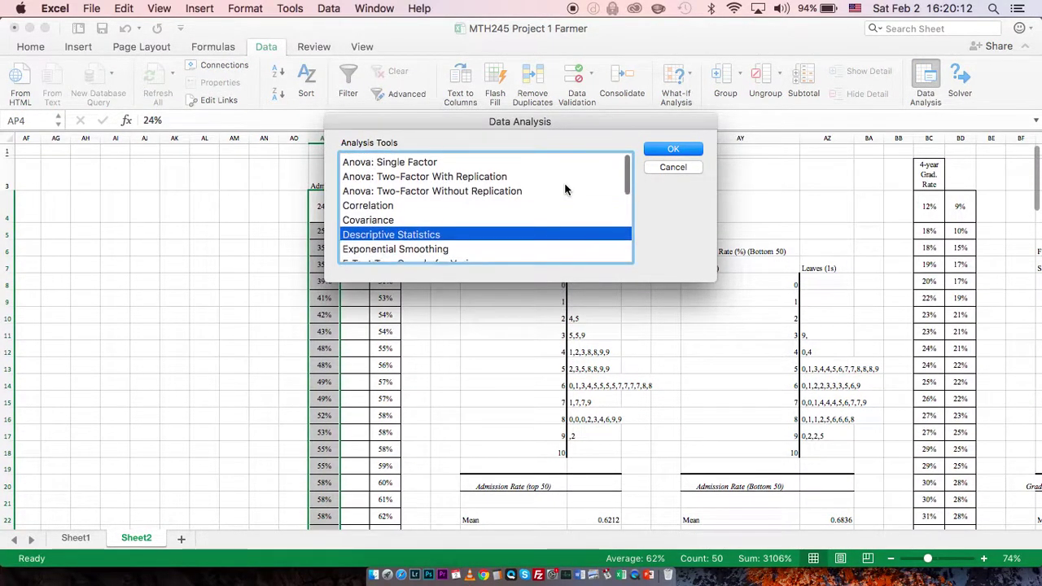
left_click(657, 149)
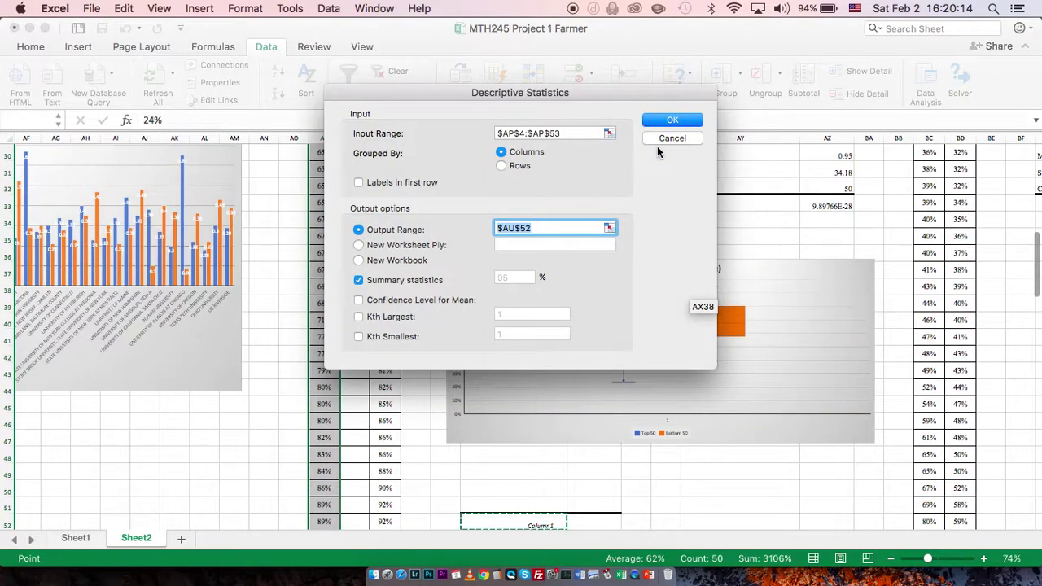
left_click_drag(511, 94, 596, 97)
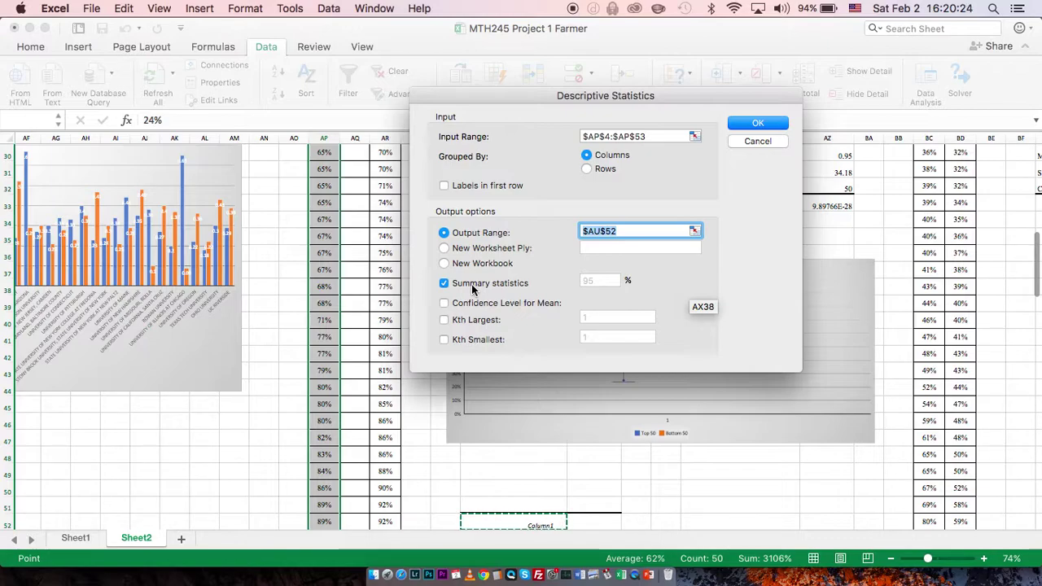
left_click(757, 142)
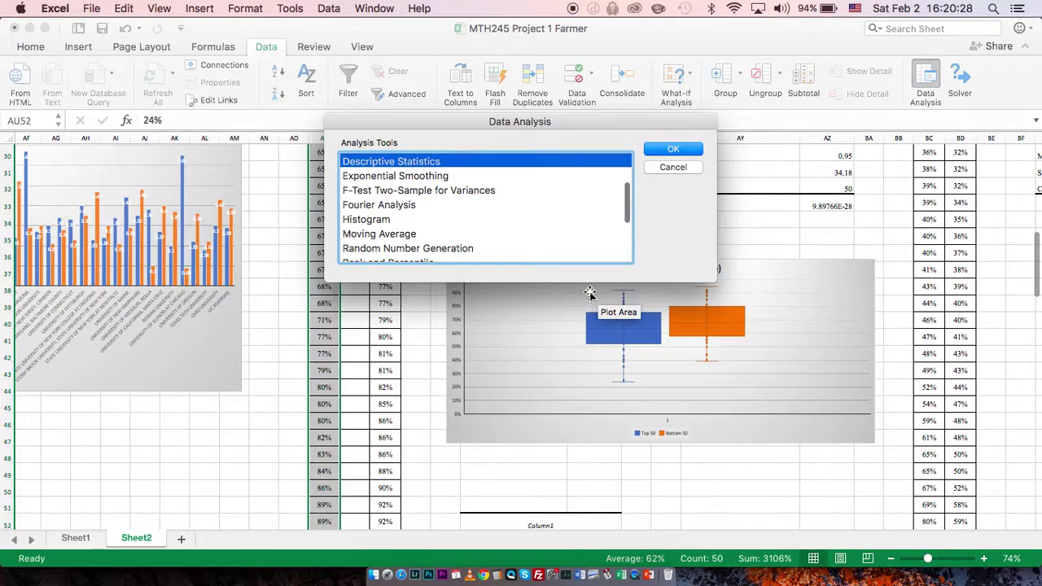
left_click(674, 167)
scroll(564, 270, "down", 6)
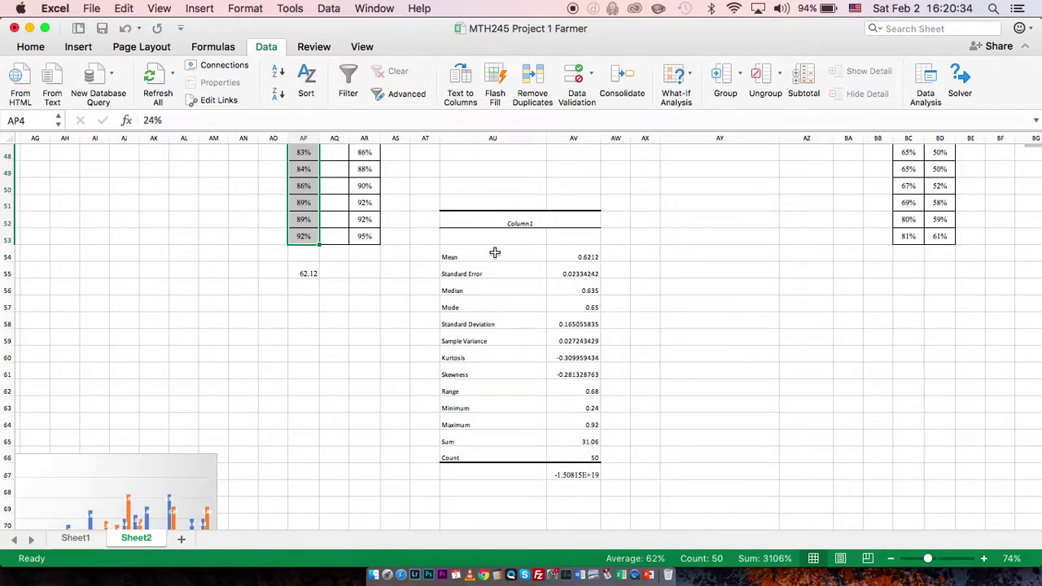
scroll(577, 263, "up", 5)
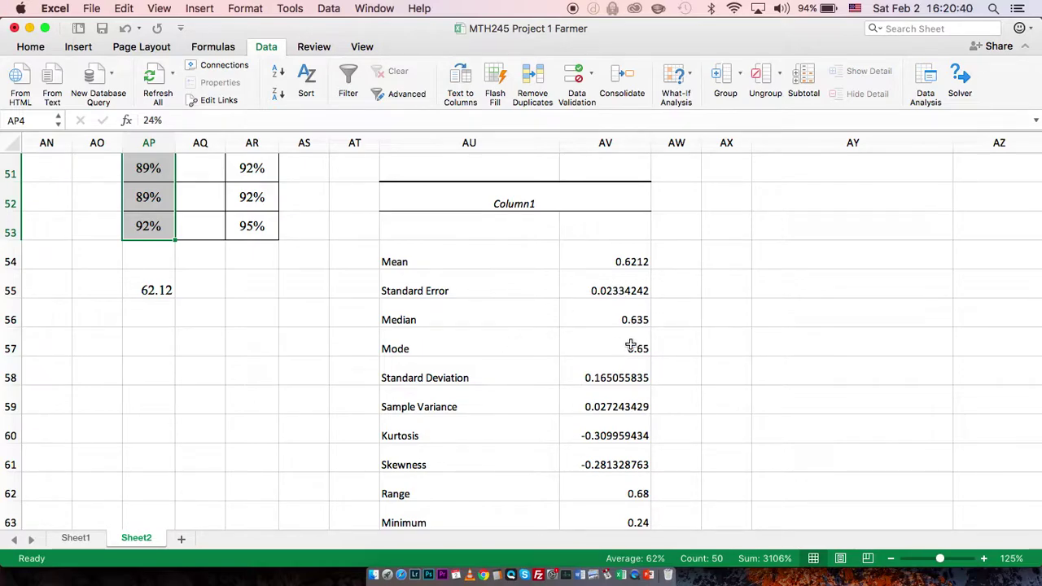
left_click(603, 379)
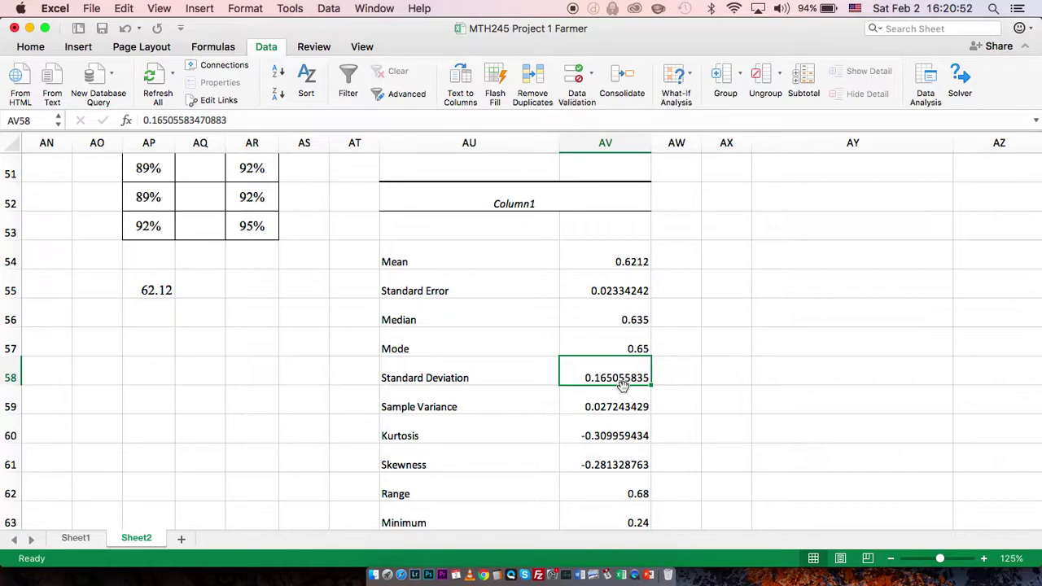
scroll(588, 418, "down", 4)
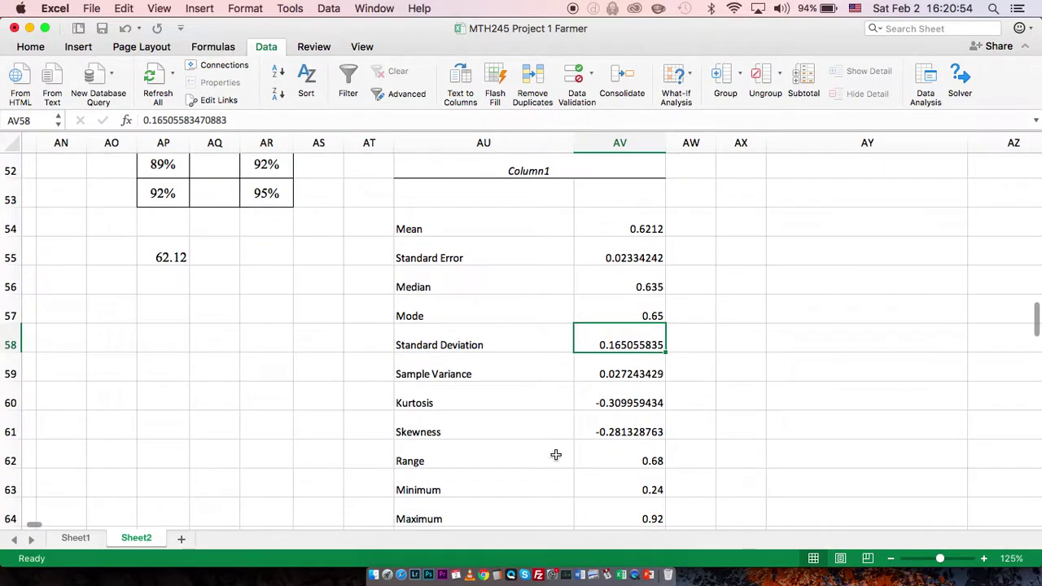
scroll(555, 473, "up", 8)
scroll(555, 473, "left", 4)
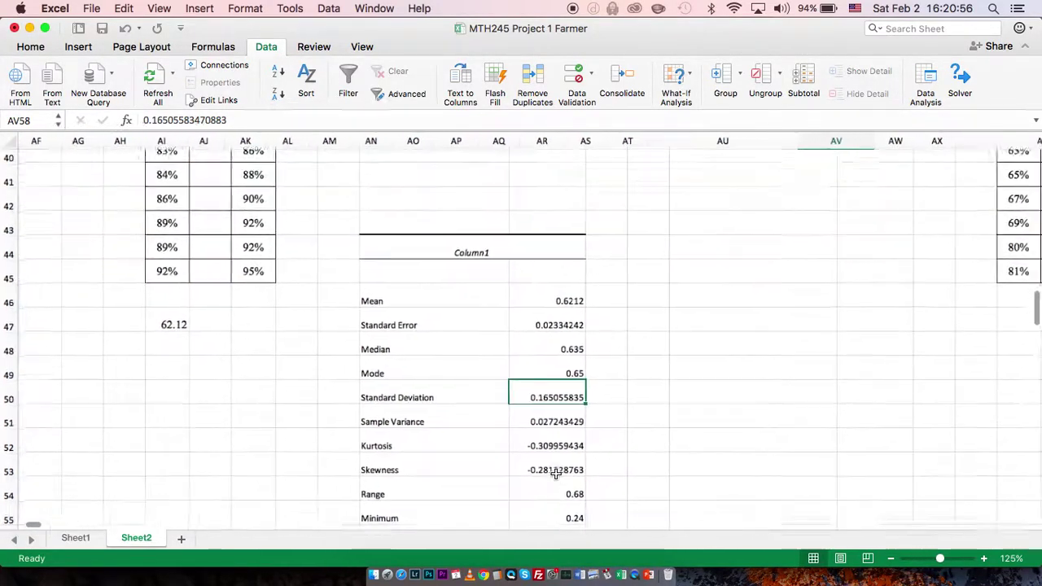
scroll(555, 473, "down", 3)
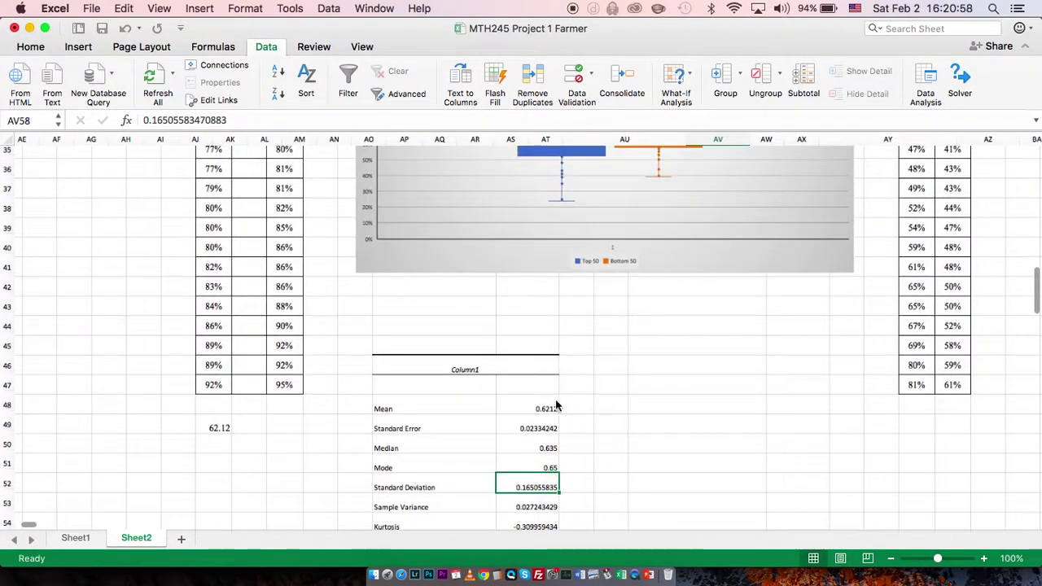
scroll(555, 366, "up", 5)
scroll(555, 316, "up", 5)
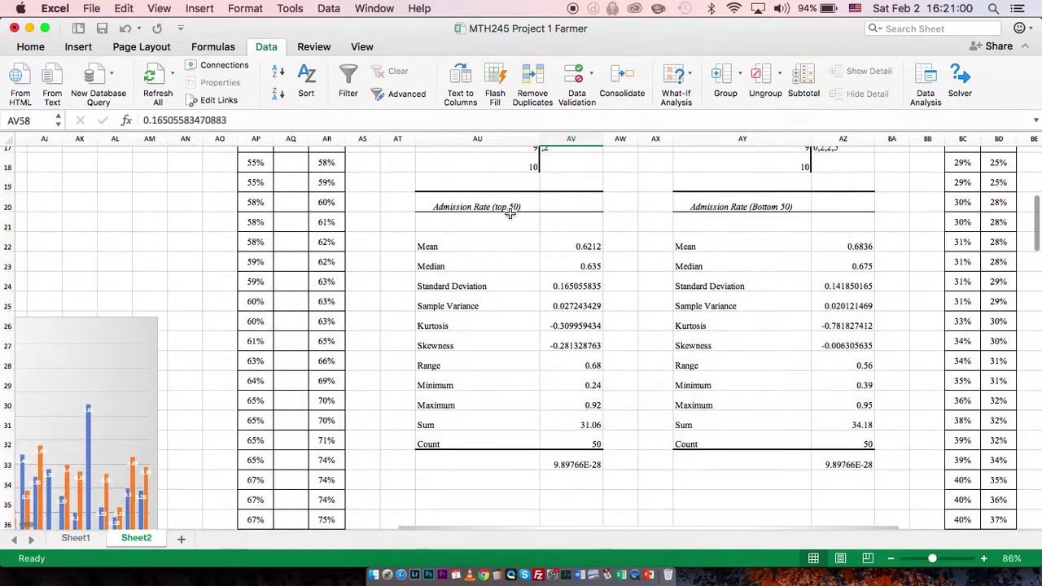
scroll(497, 333, "up", 5)
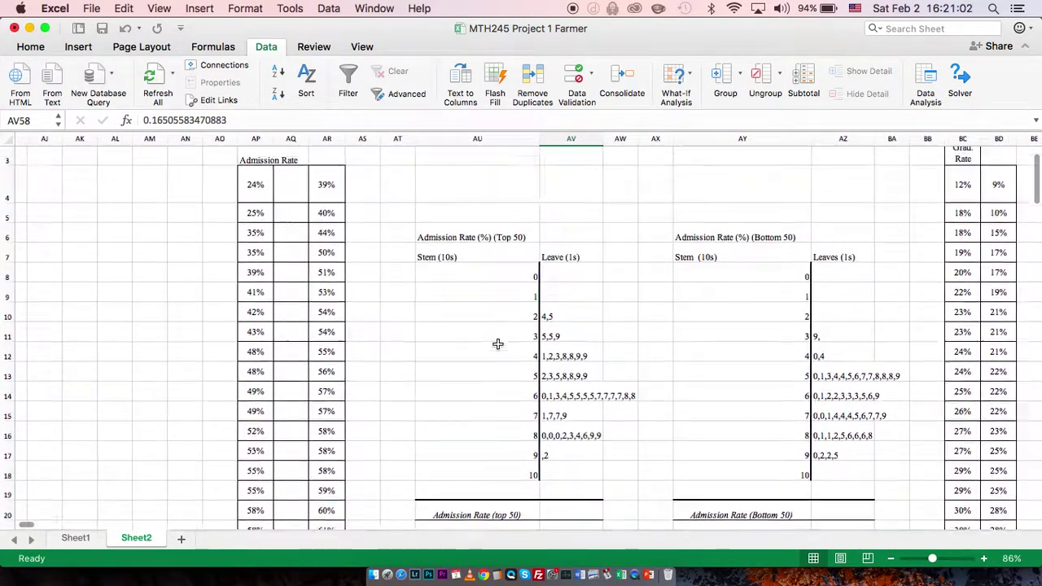
scroll(498, 344, "left", 1)
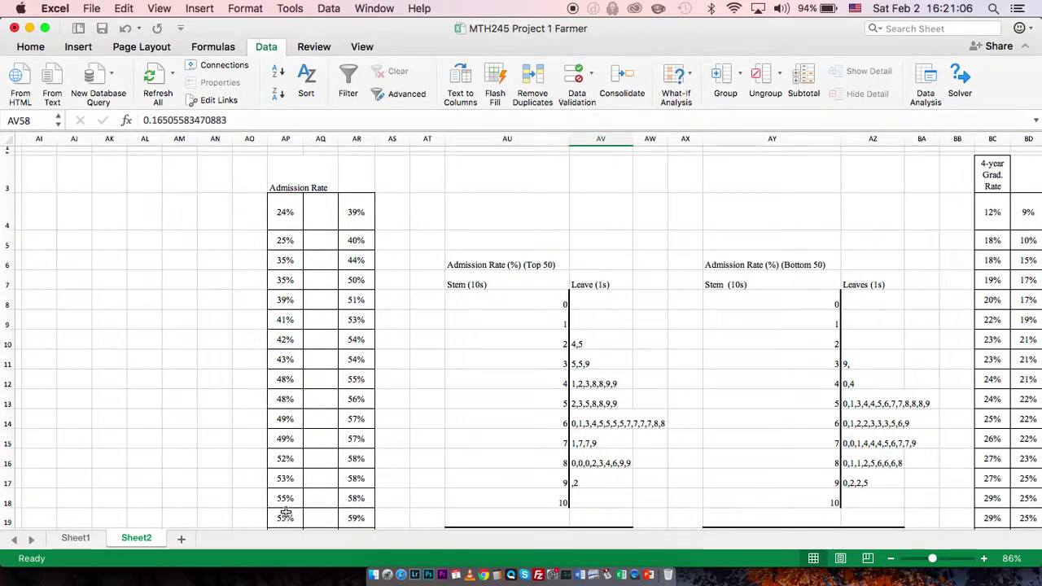
On Sheet1, select the top-50 admission rate values in A2:A51
scroll(287, 248, "down", 3)
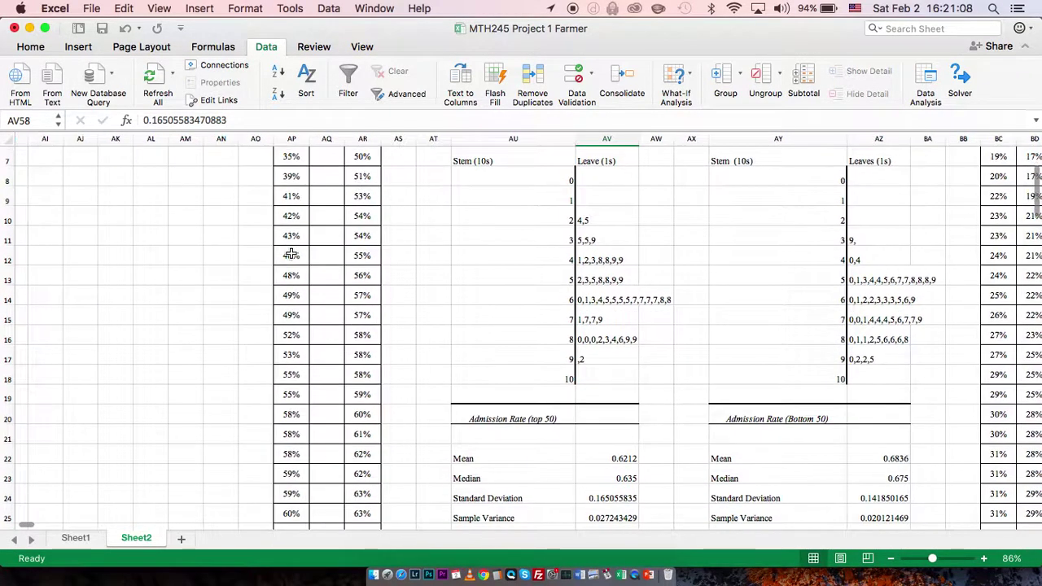
left_click(76, 538)
scroll(102, 260, "up", 10)
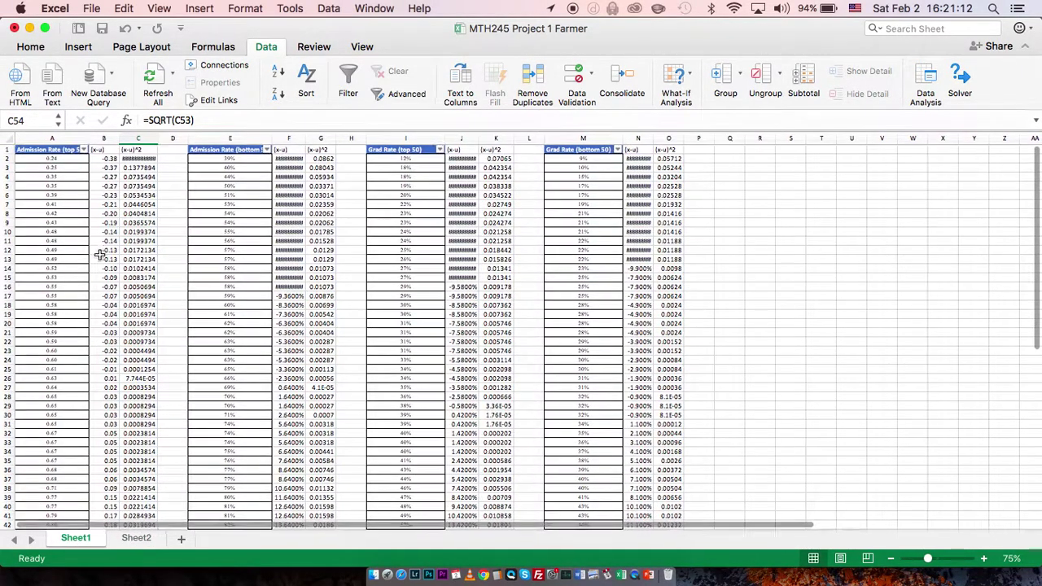
scroll(99, 245, "down", 2)
scroll(101, 241, "up", 2)
scroll(335, 212, "up", 5)
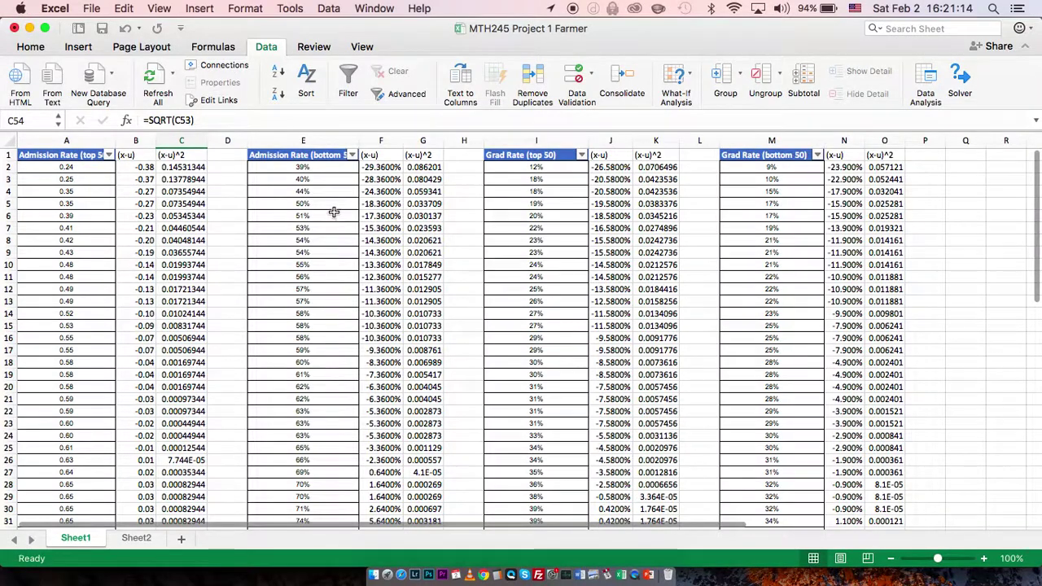
scroll(333, 212, "up", 3)
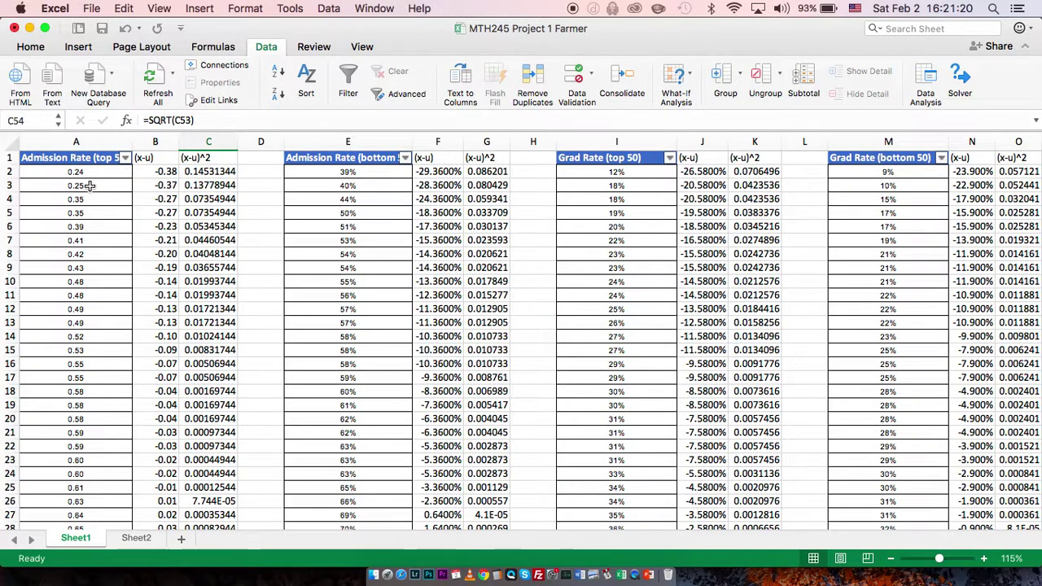
left_click(86, 171)
scroll(87, 245, "down", 10)
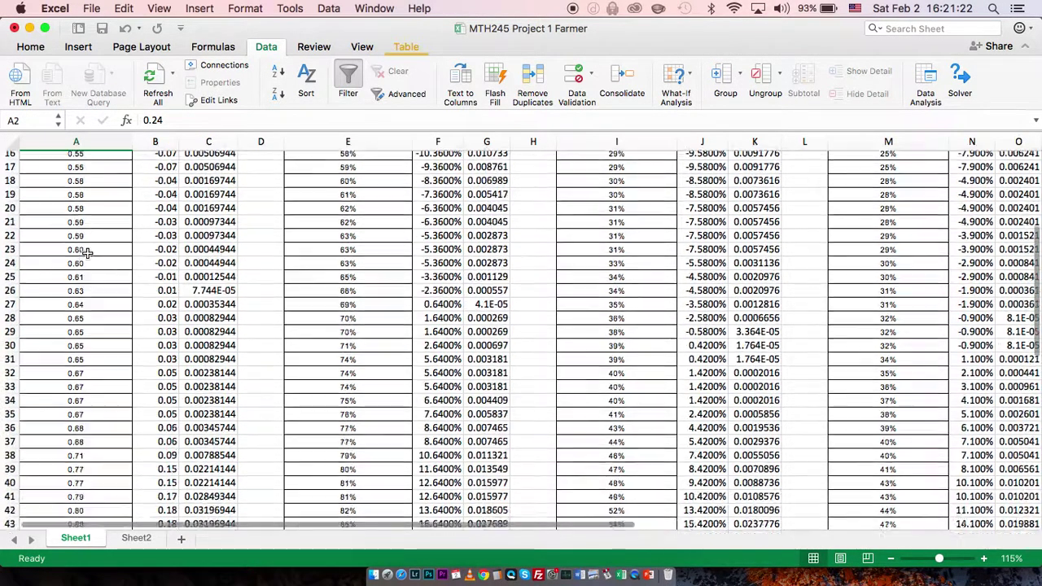
left_click(80, 348, "shift")
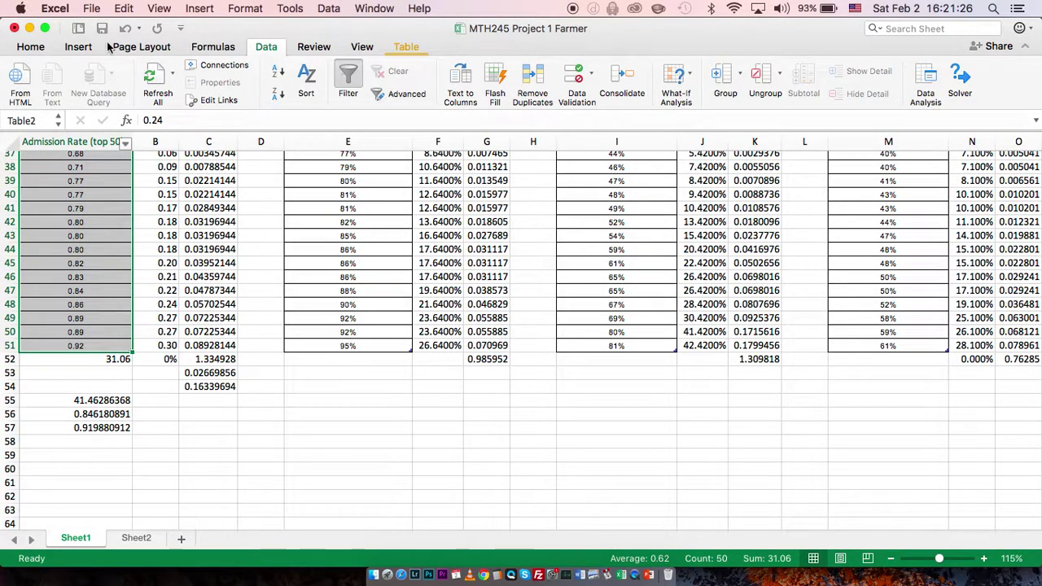
Apply the Percentage number format to the selected top-50 admission rates in column A
left_click(32, 47)
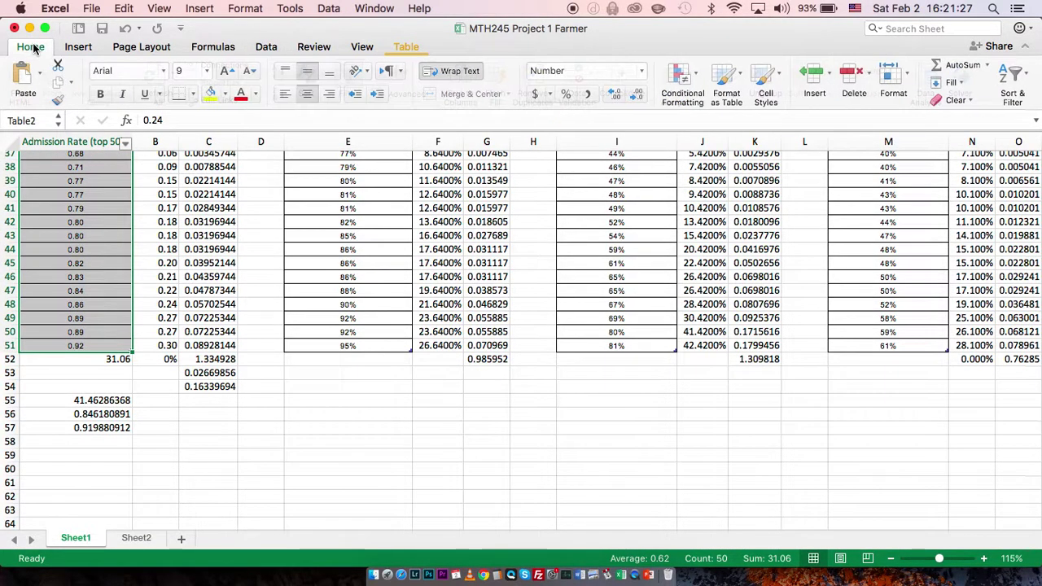
left_click(641, 71)
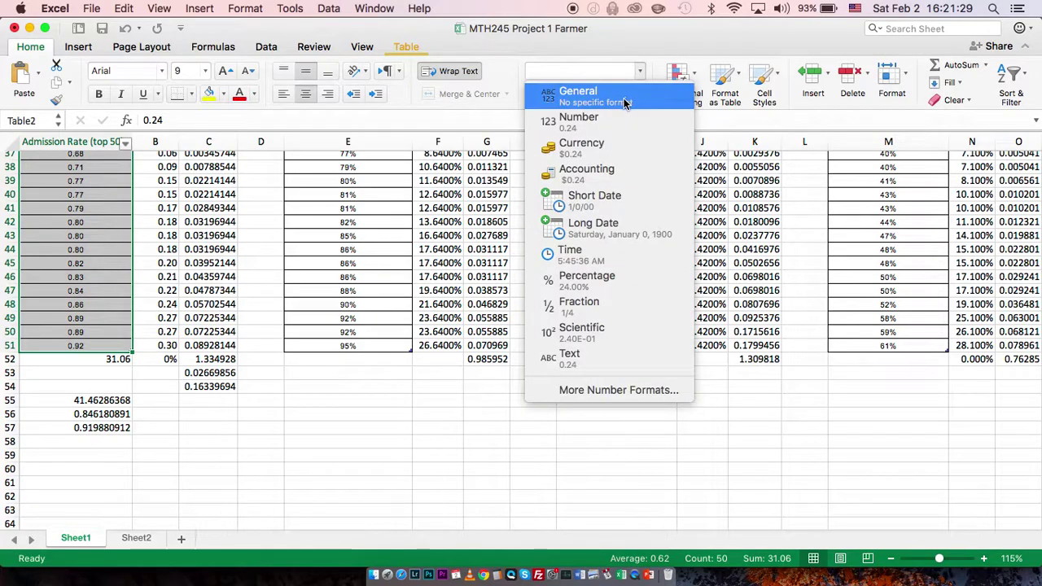
left_click(602, 277)
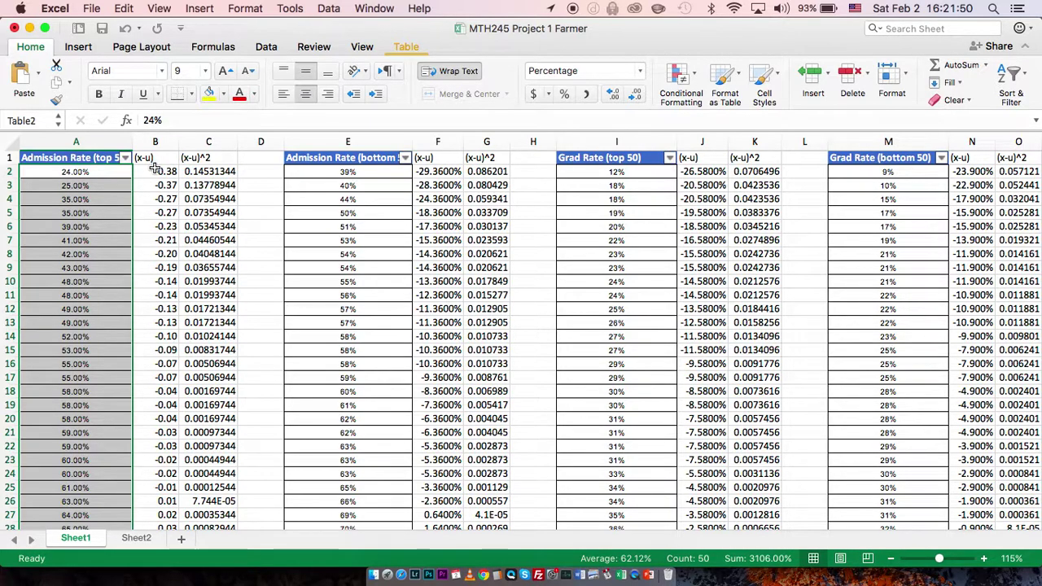
Confirm B2's deviation formula =A2-0.6212, clearing the (x-u) column by mistake and restoring it
left_click(151, 159)
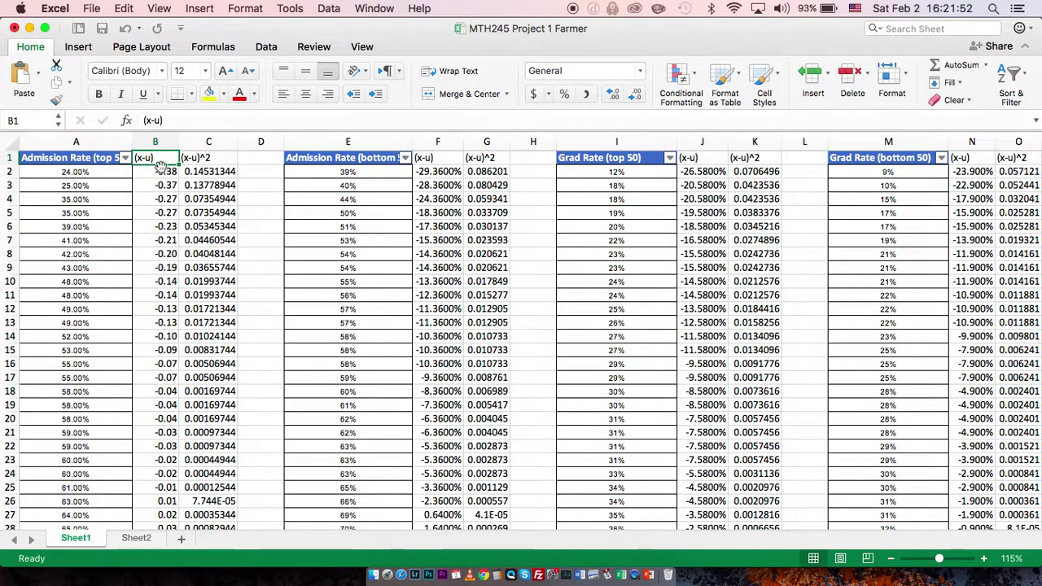
left_click(151, 173)
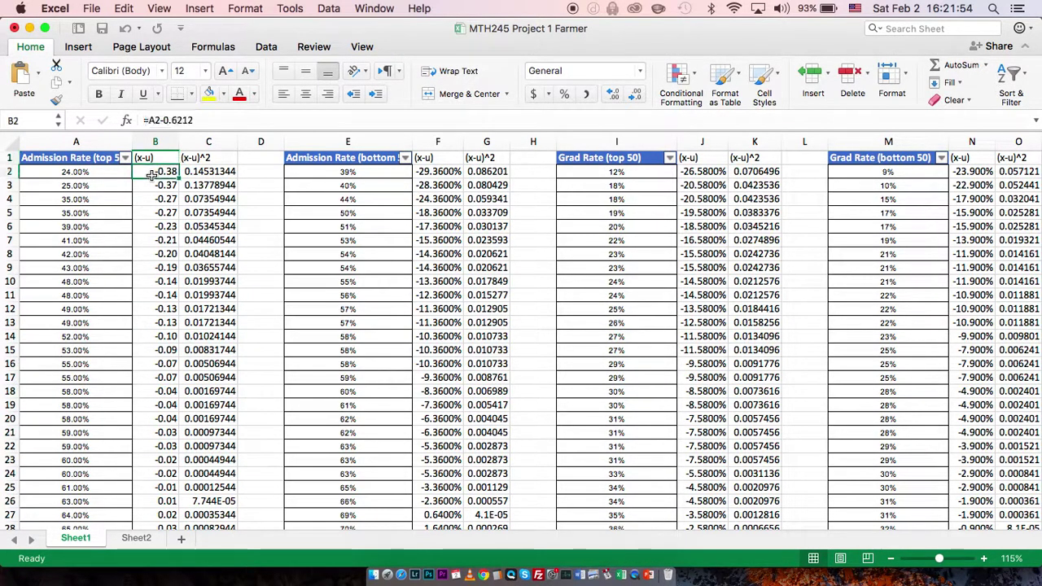
left_click(152, 120)
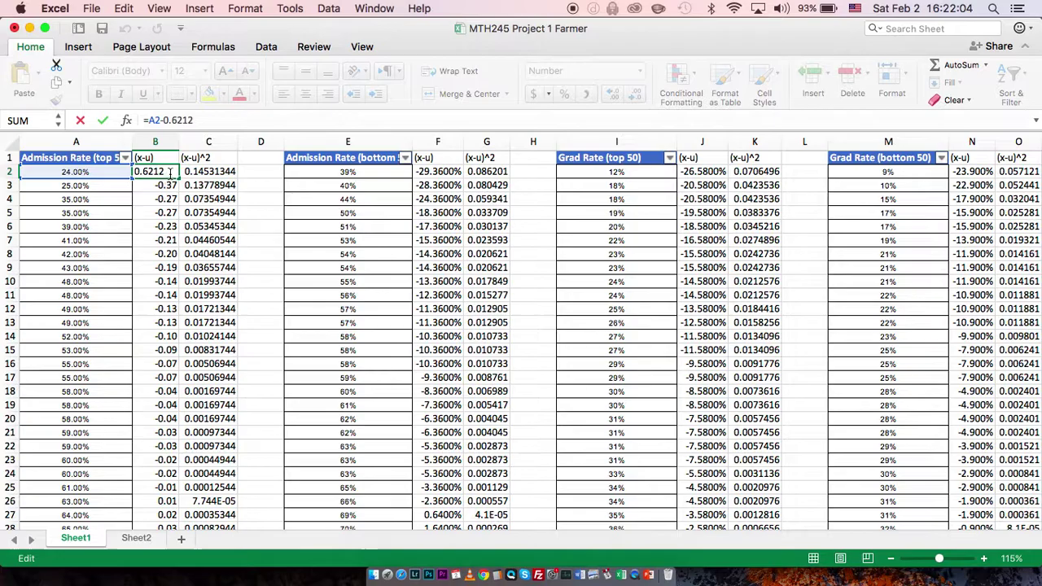
key("Return")
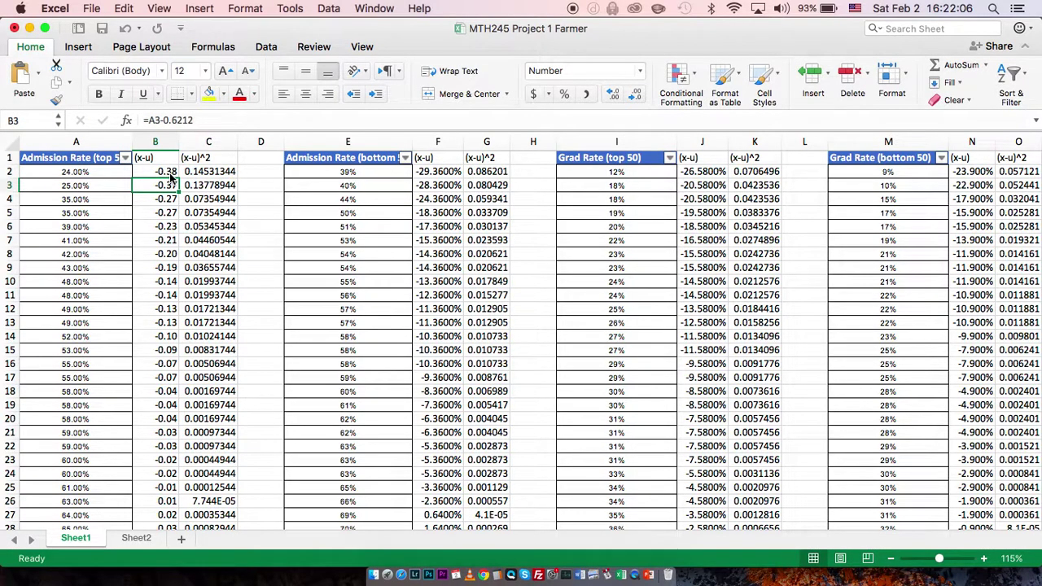
left_click(167, 172)
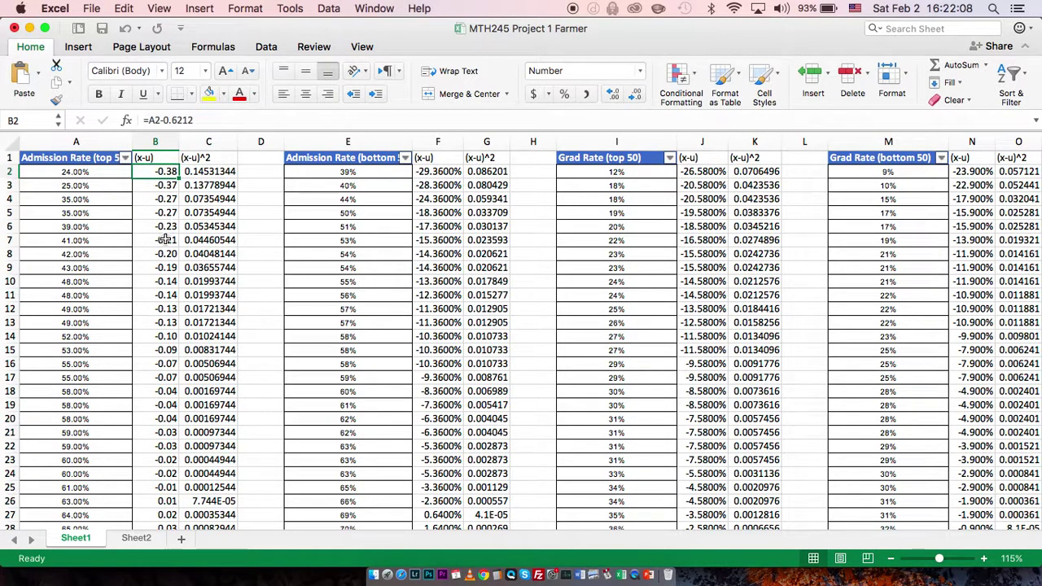
scroll(165, 236, "down", 5)
scroll(165, 236, "down", 4)
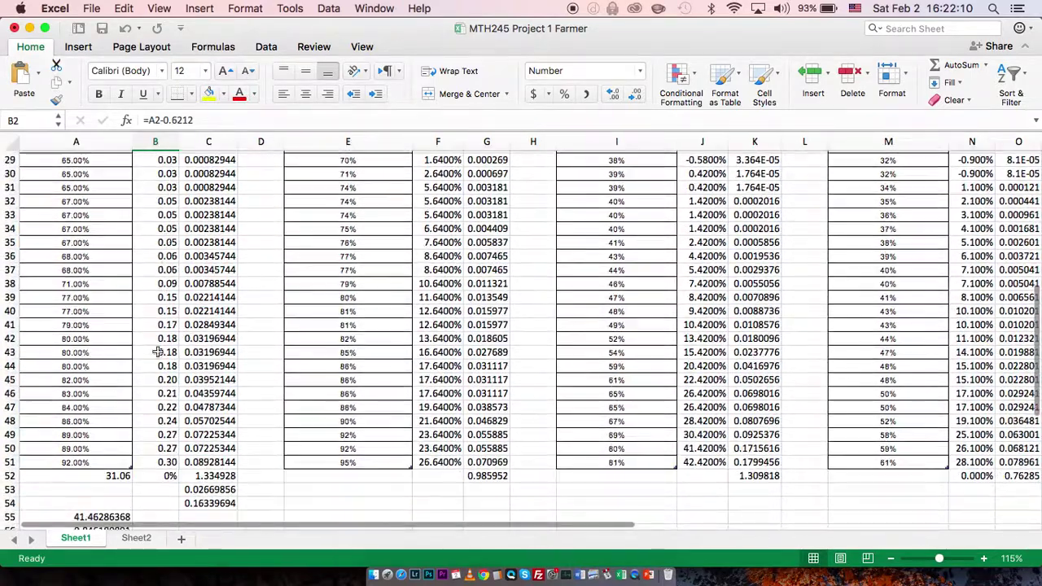
left_click(162, 463, "shift")
scroll(162, 456, "up", 8)
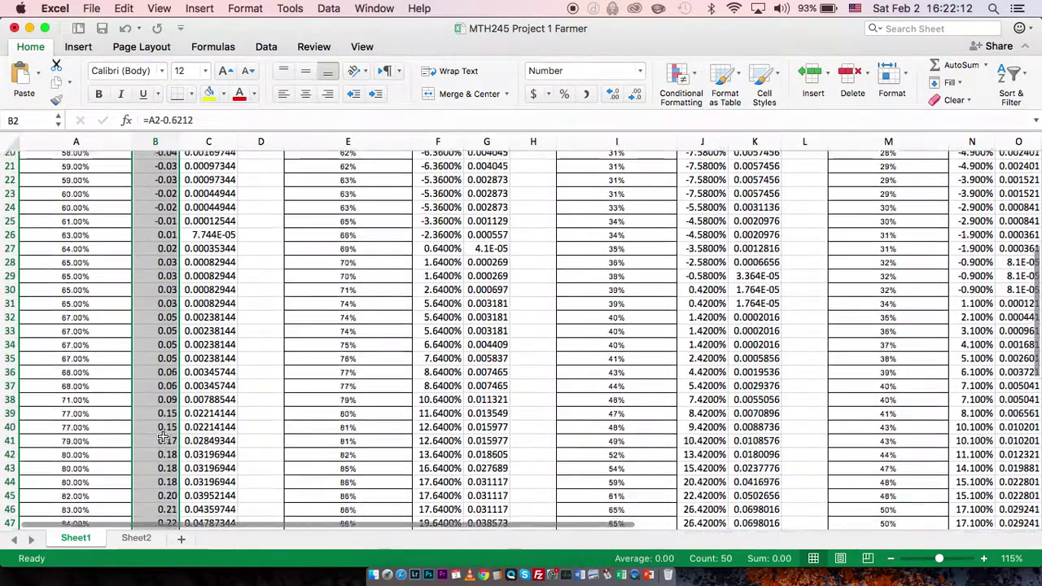
key("Delete")
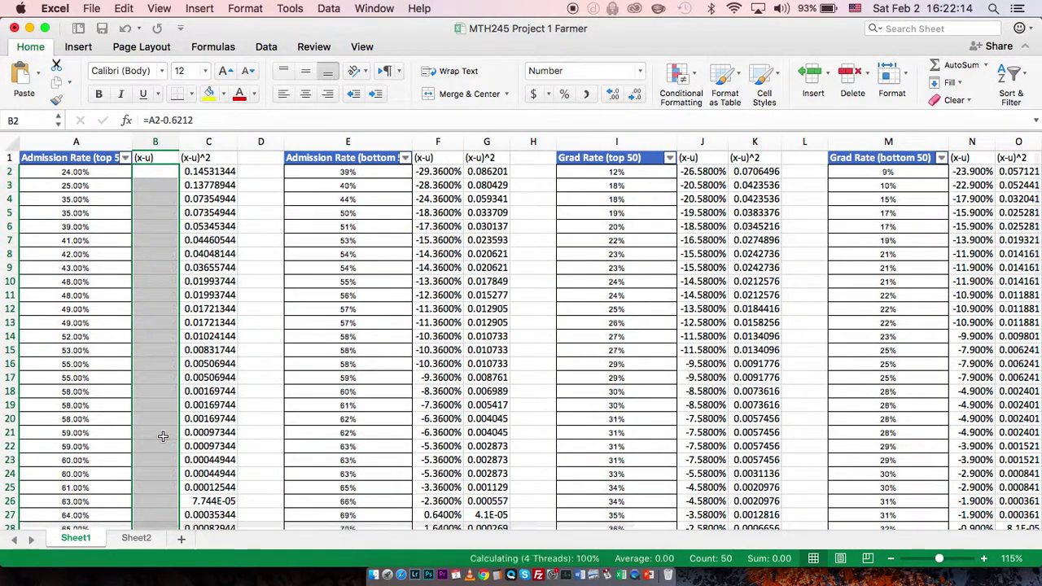
key("super+z")
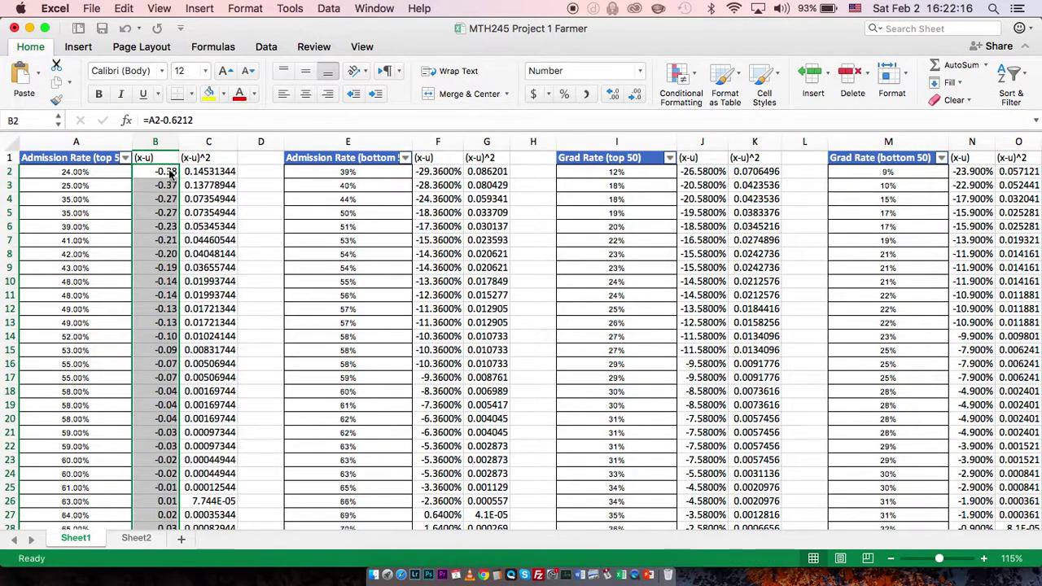
Fill B2's formula down through B51, making the (x-u)^2 column total 1.334928
left_click(163, 185)
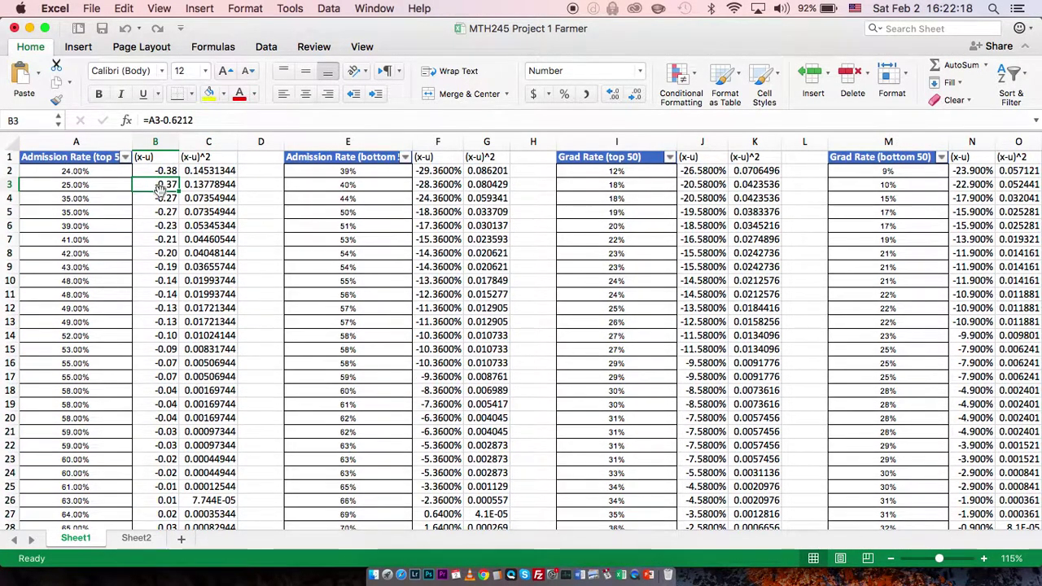
scroll(161, 188, "down", 10)
scroll(160, 203, "down", 2)
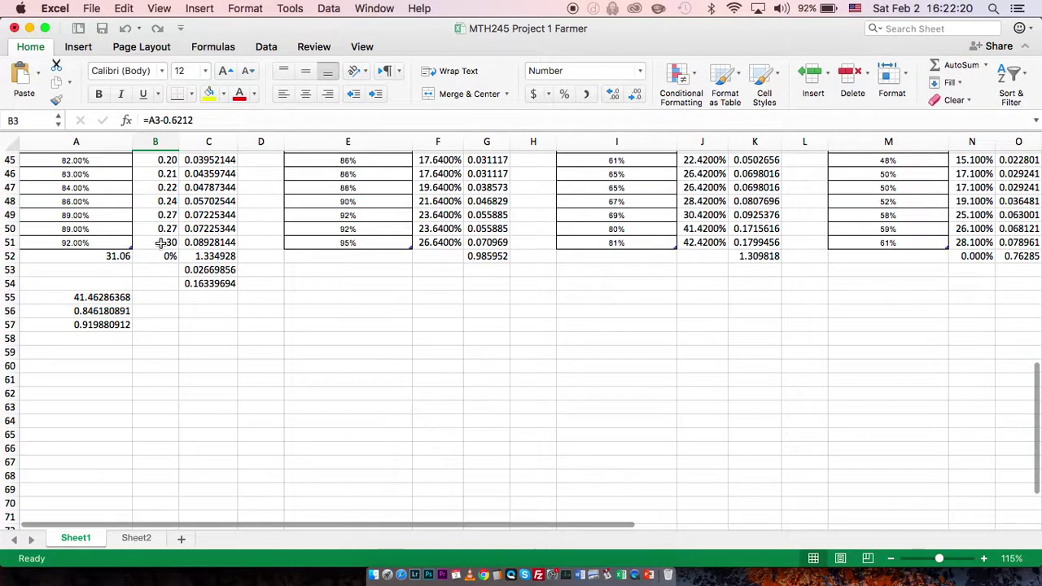
left_click(160, 244, "shift")
scroll(161, 247, "up", 15)
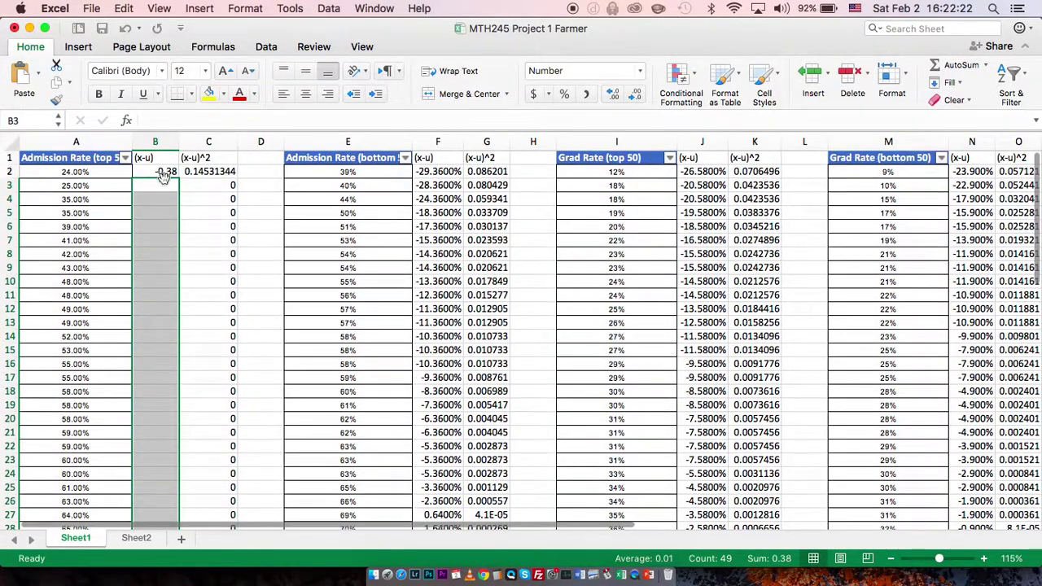
left_click(159, 173)
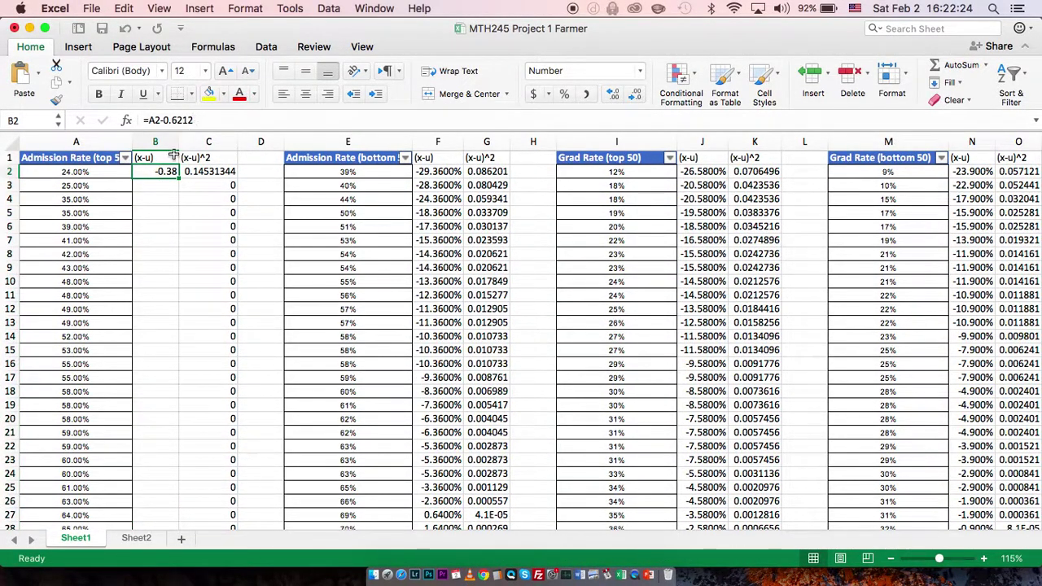
scroll(158, 249, "down", 10)
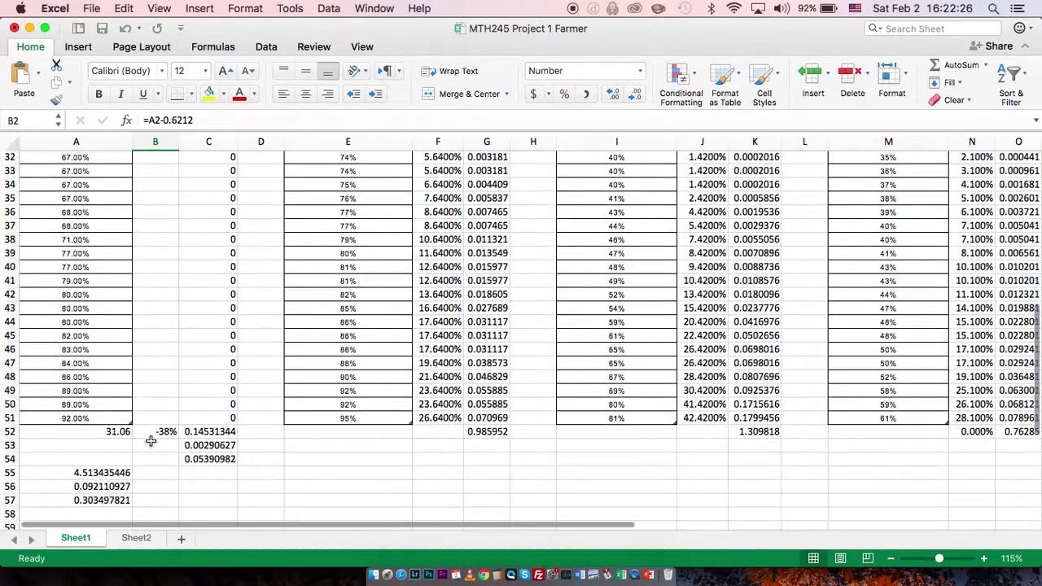
left_click(159, 418, "shift")
scroll(158, 418, "up", 10)
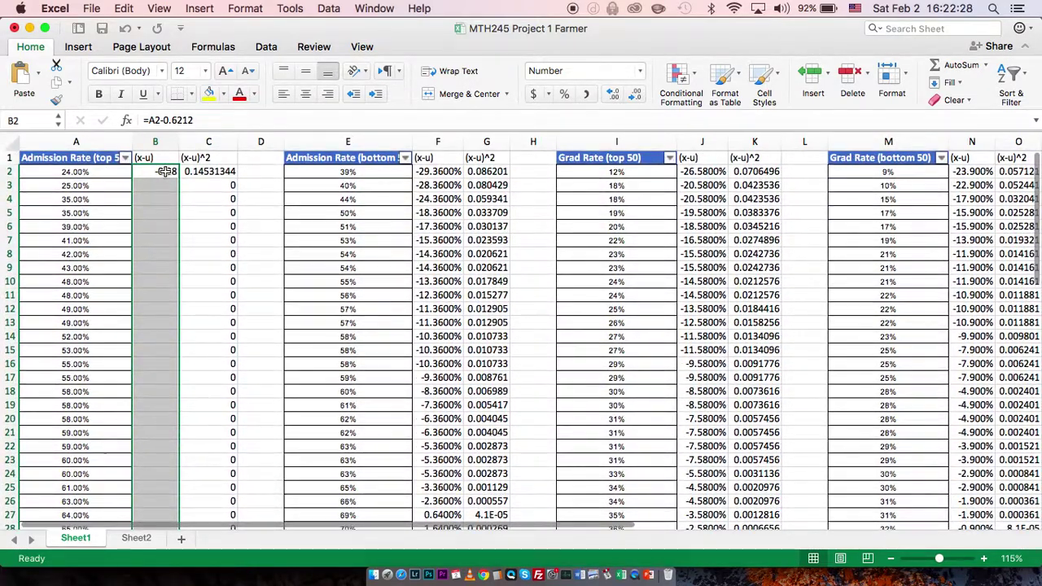
left_click(949, 82)
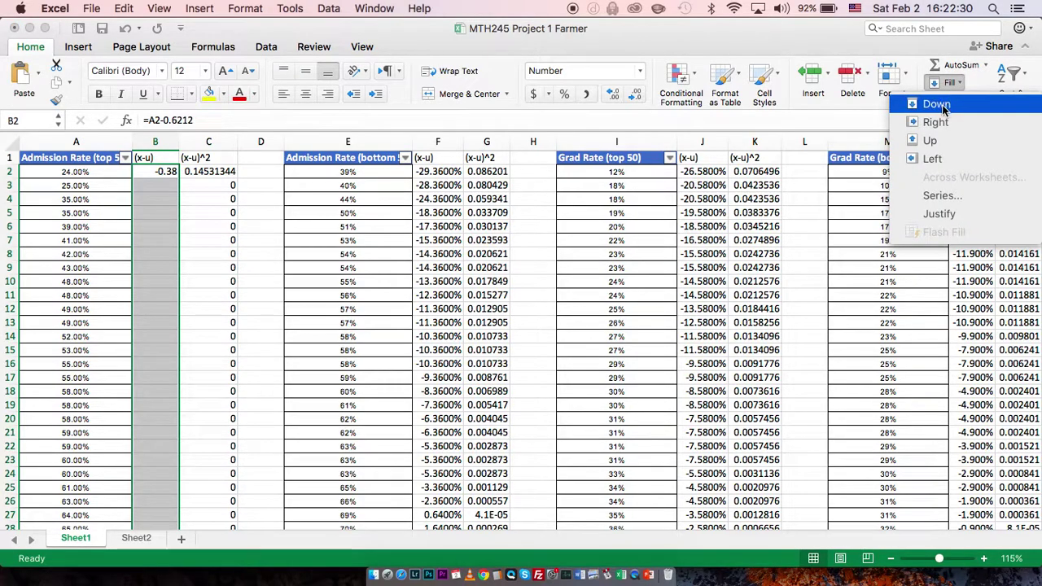
left_click(937, 105)
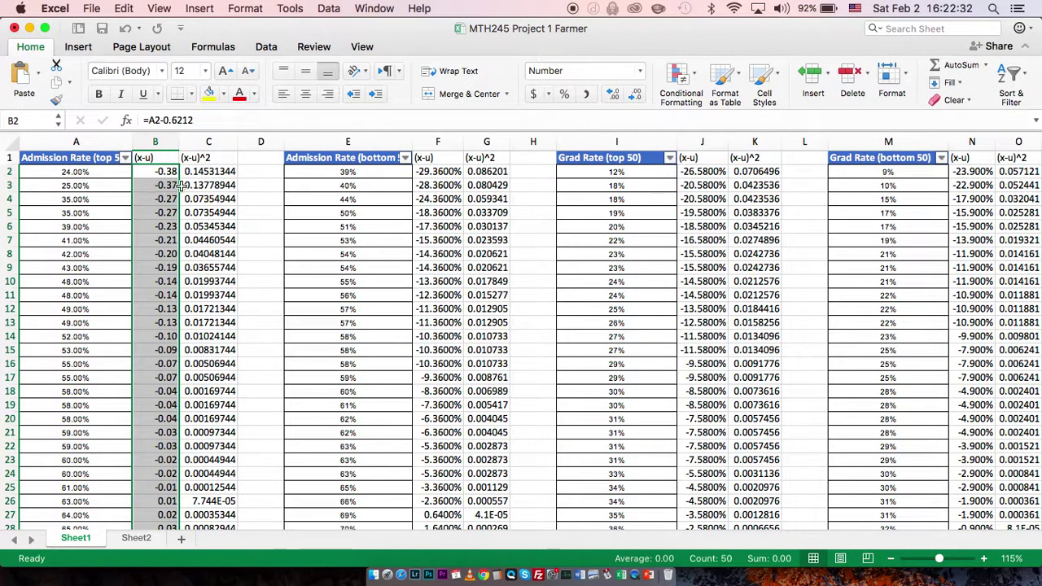
scroll(155, 291, "down", 12)
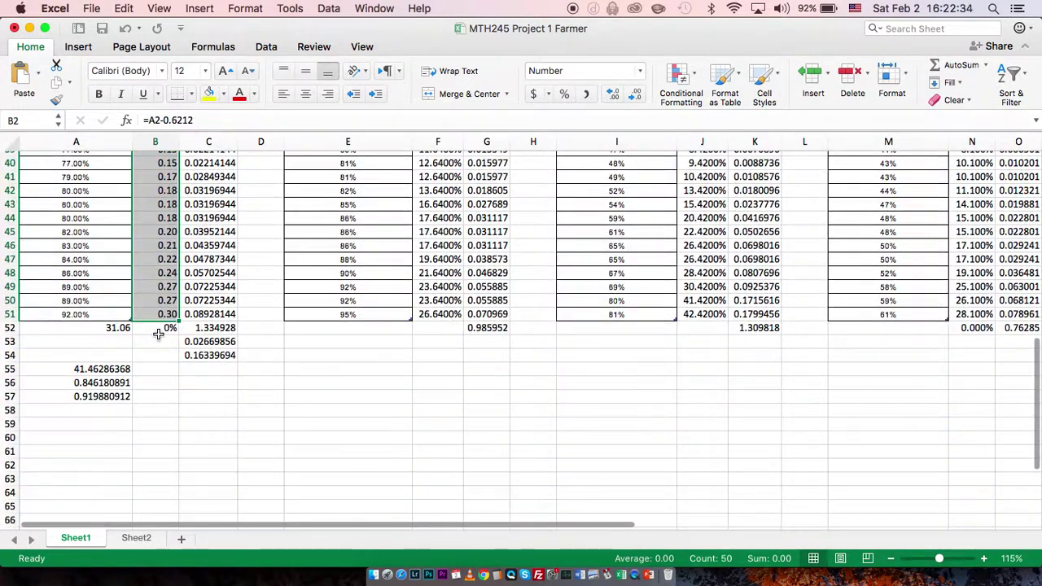
left_click(161, 328)
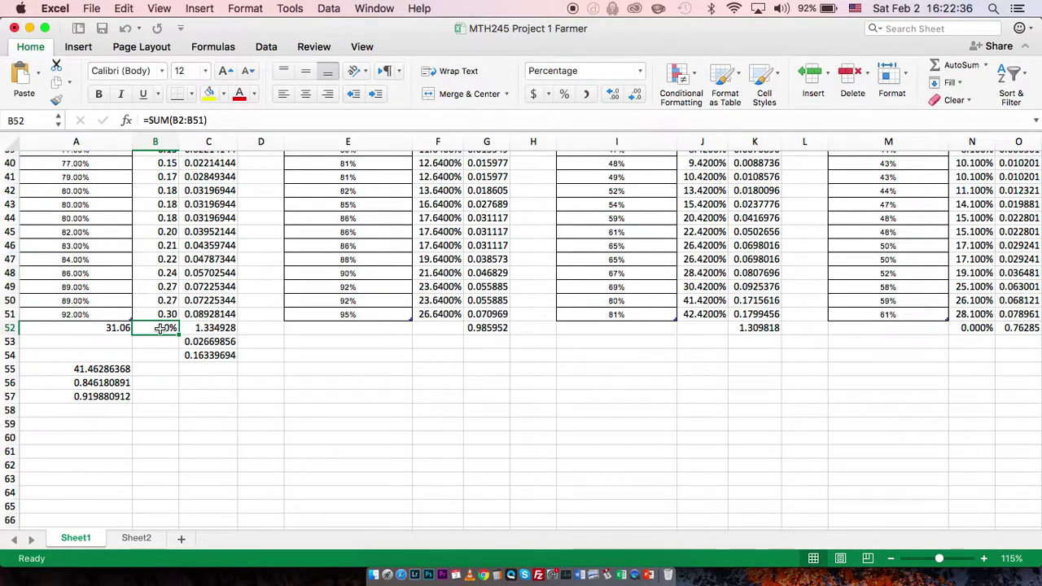
scroll(161, 328, "up", 12)
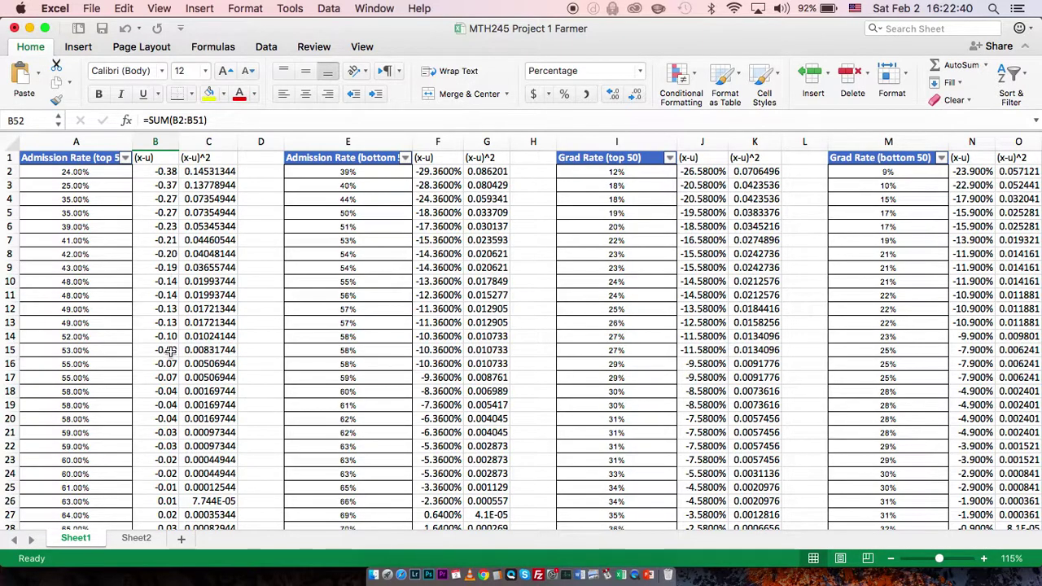
left_click(197, 159)
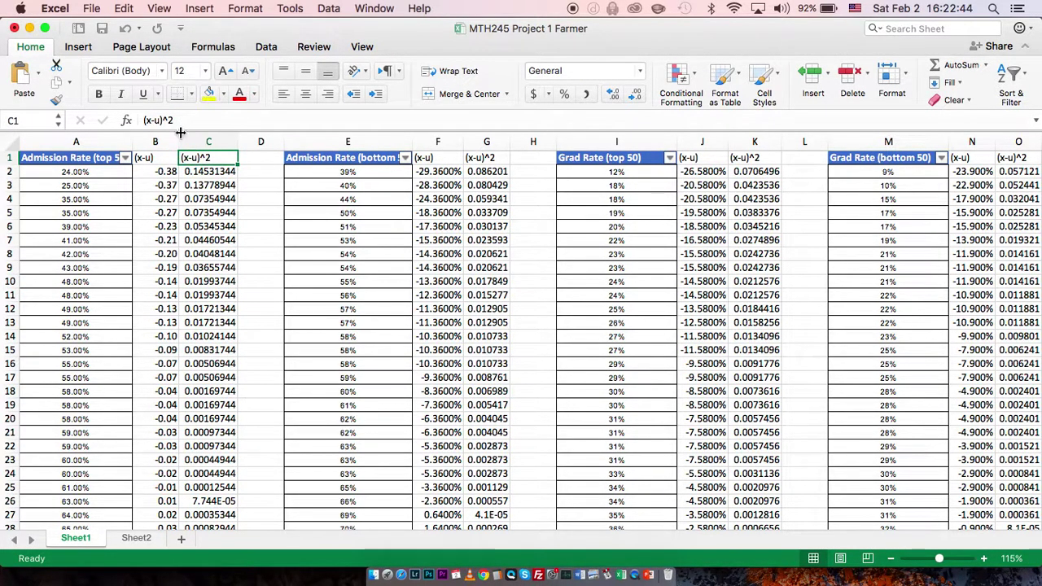
left_click(200, 172)
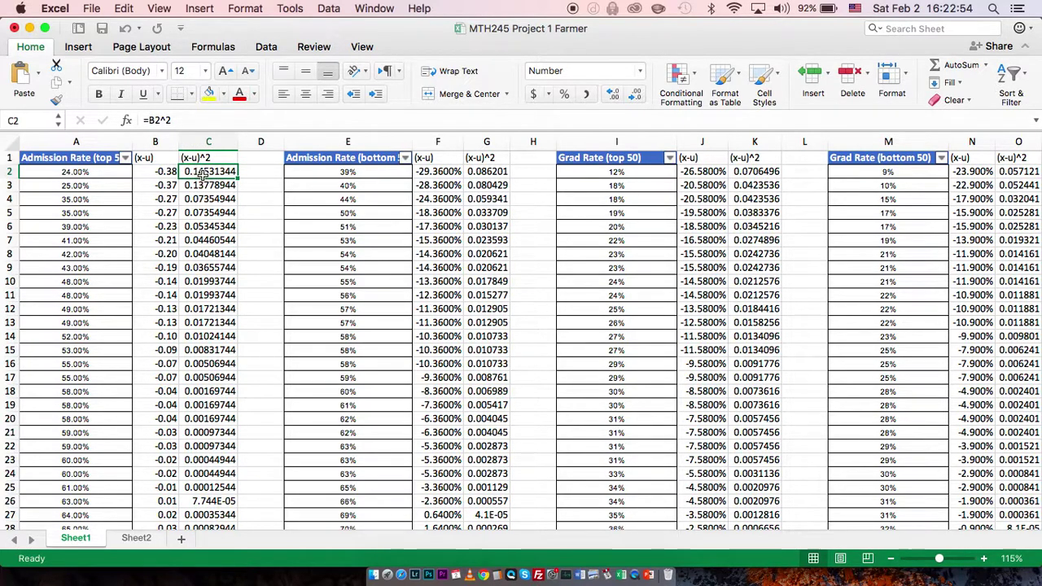
scroll(204, 232, "down", 5)
scroll(208, 229, "down", 8)
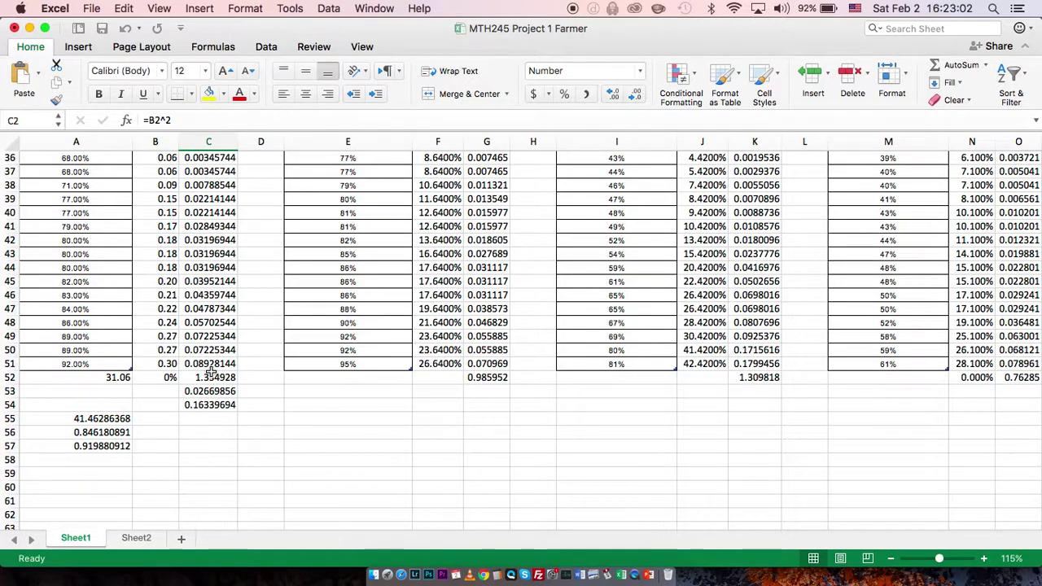
scroll(210, 373, "down", 1)
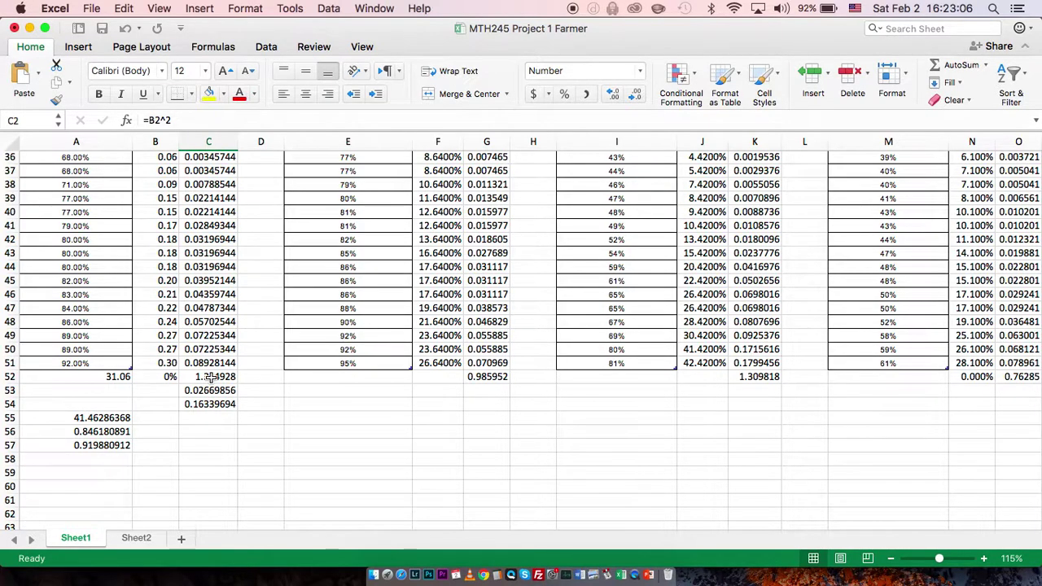
left_click(210, 377)
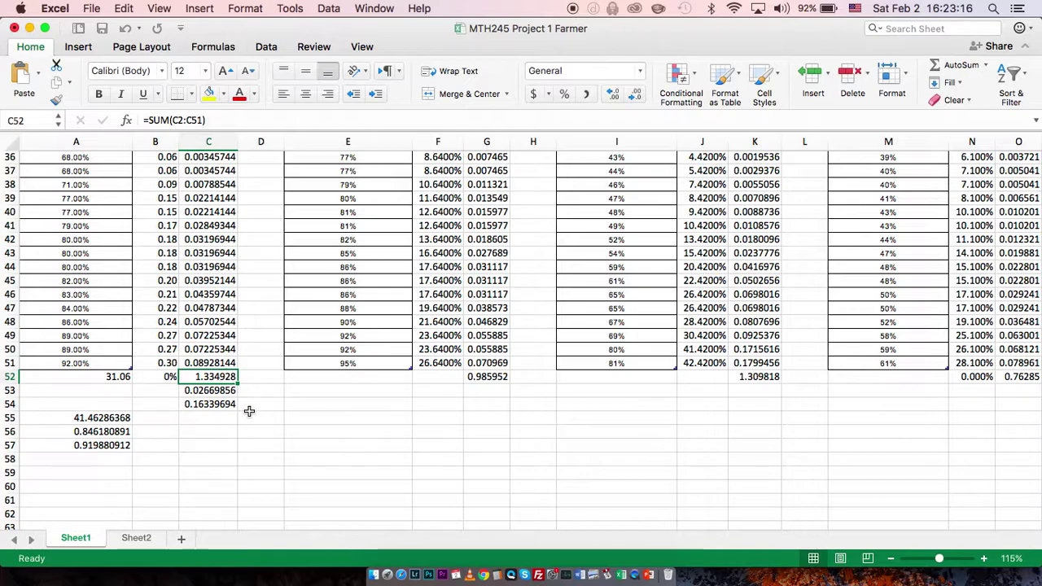
scroll(252, 432, "down", 2)
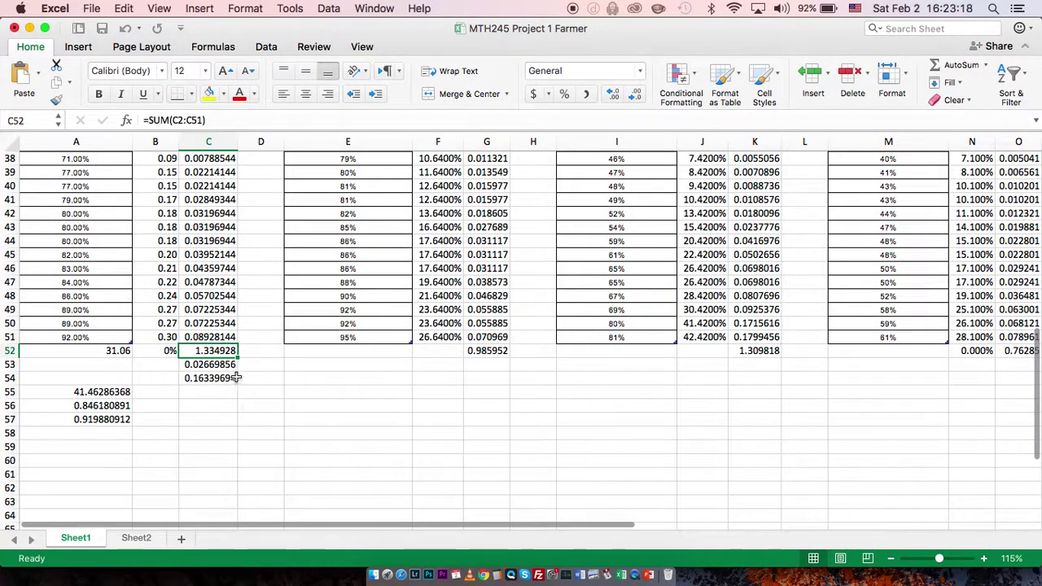
left_click(223, 366)
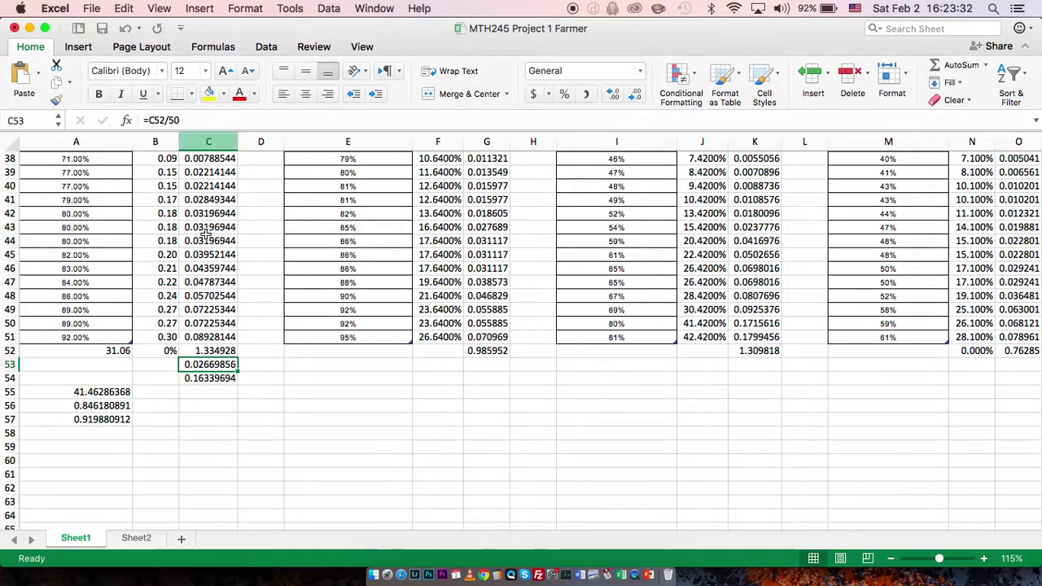
left_click(216, 382)
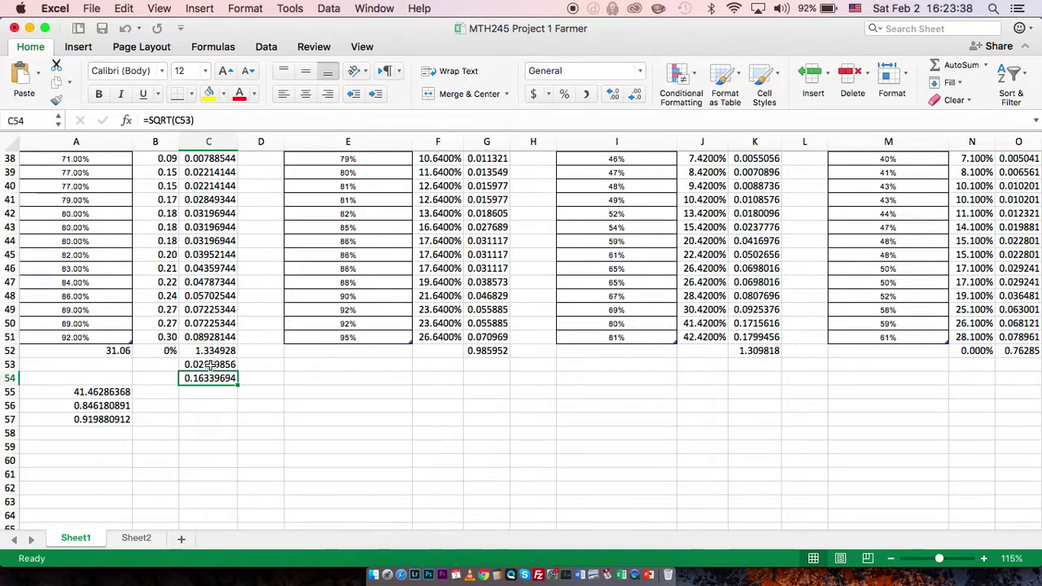
left_click(208, 365)
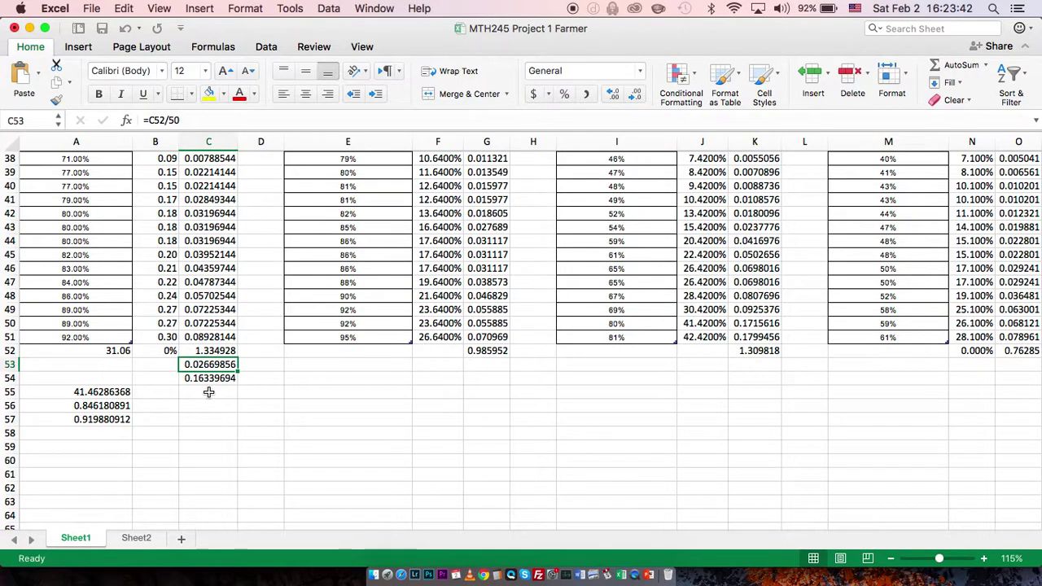
Switch to the handwritten PDF in Preview and scroll to page 1's SD calculation (0.16505)
key("ctrl+Up")
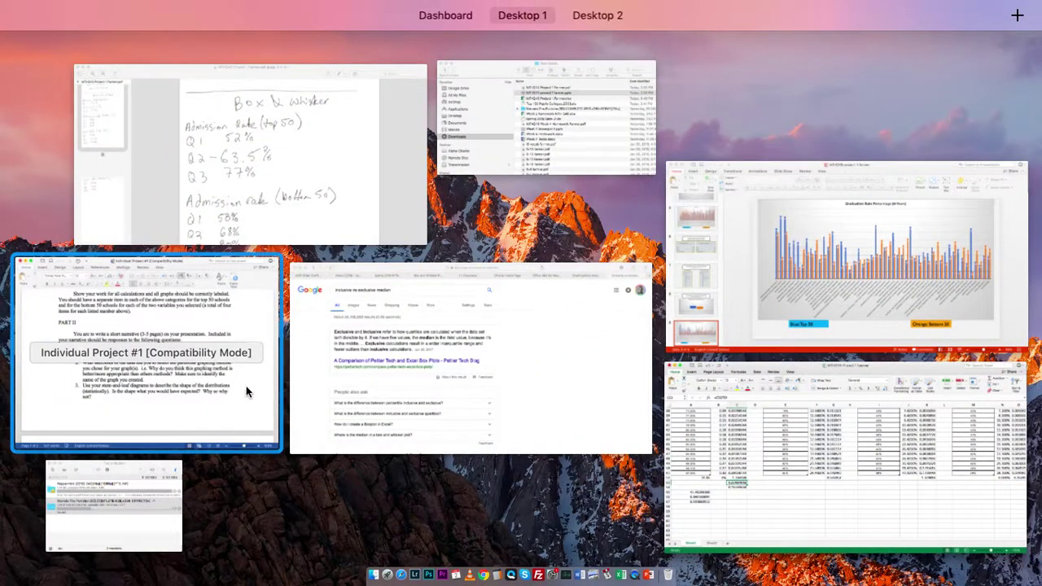
left_click(399, 160)
scroll(439, 219, "up", 5)
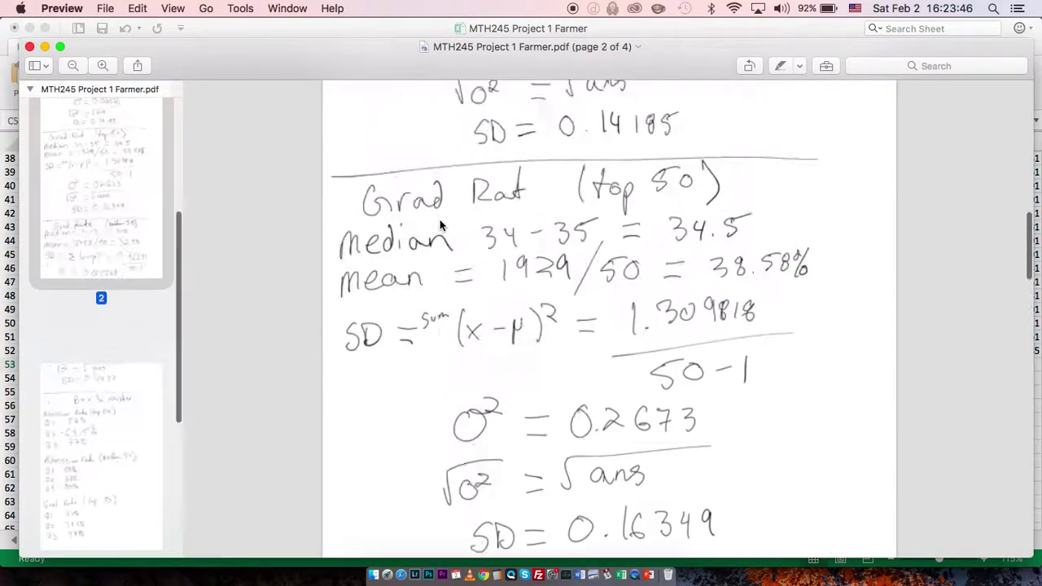
scroll(439, 219, "up", 15)
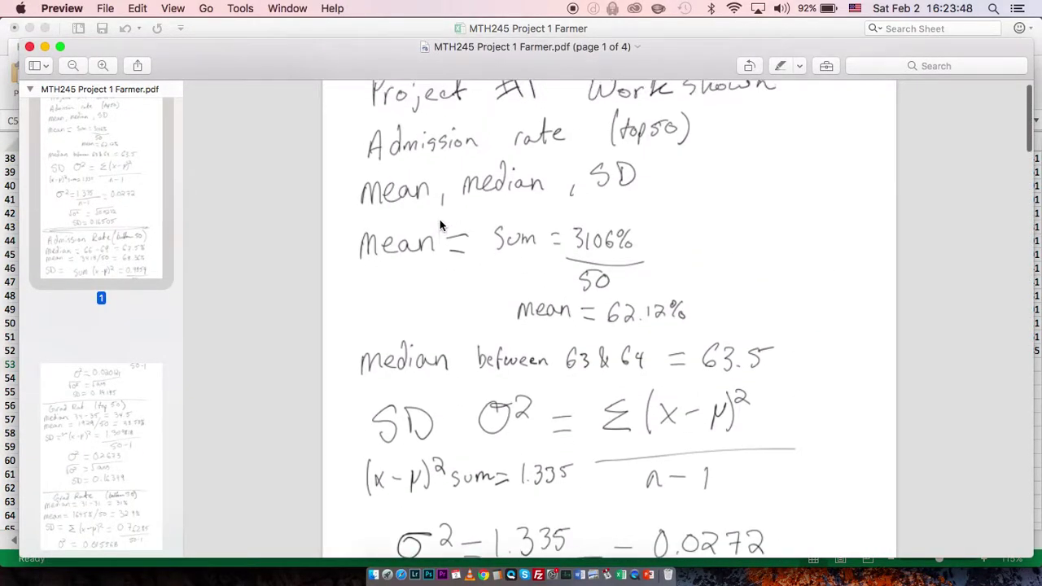
scroll(440, 219, "down", 8)
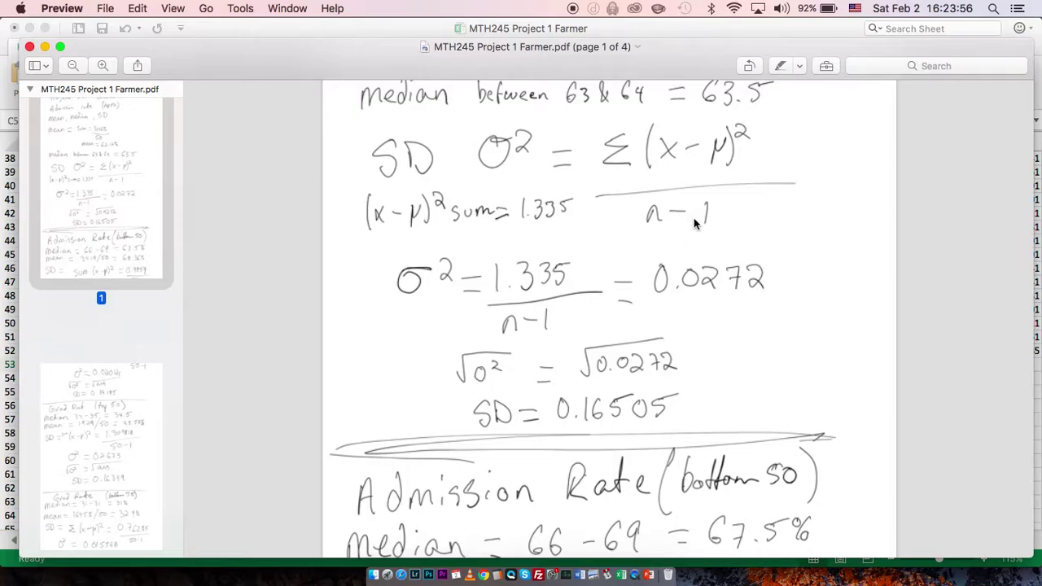
scroll(654, 264, "down", 1)
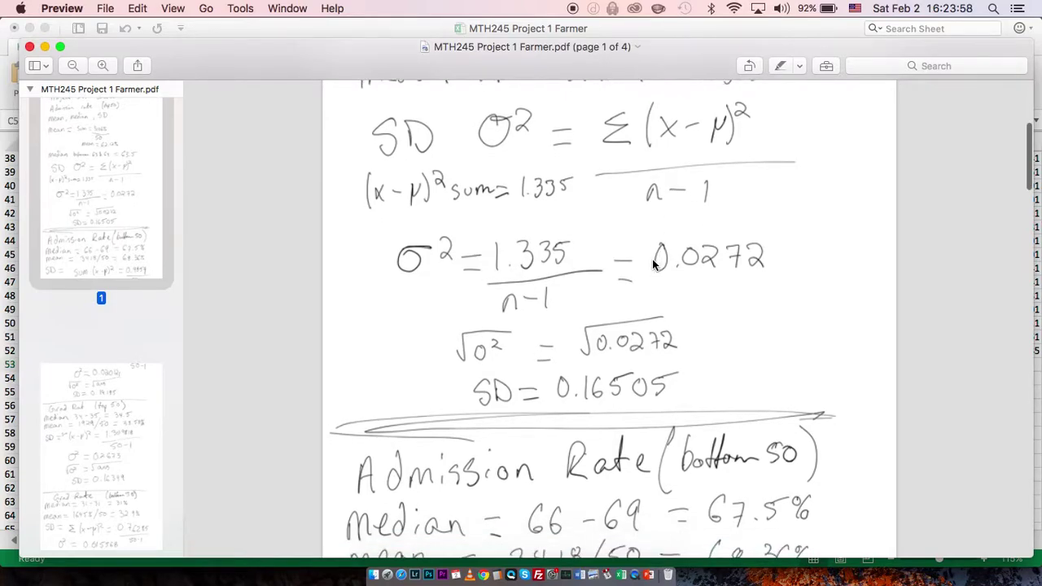
scroll(654, 264, "down", 2)
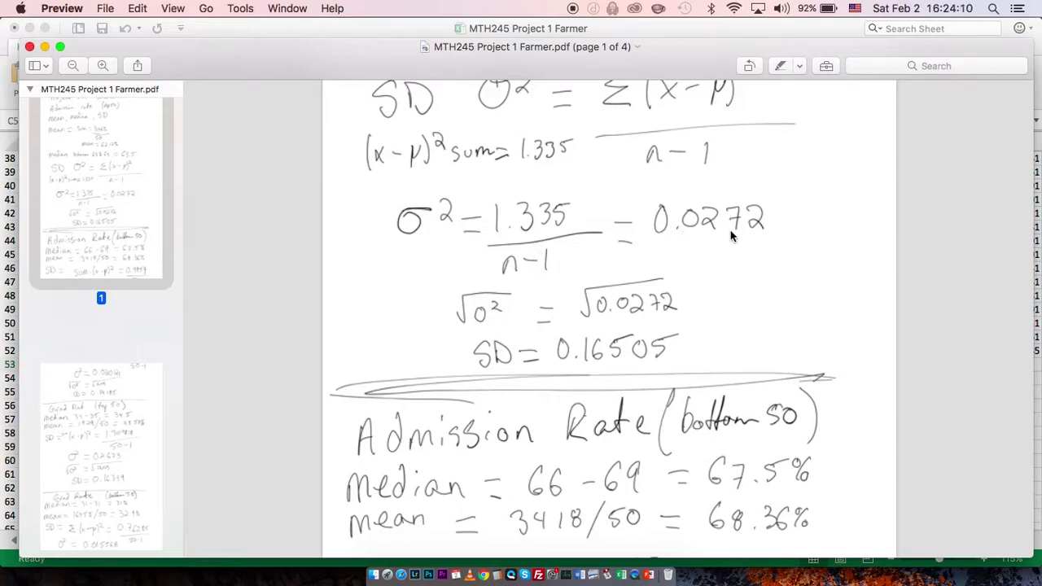
scroll(507, 317, "down", 2)
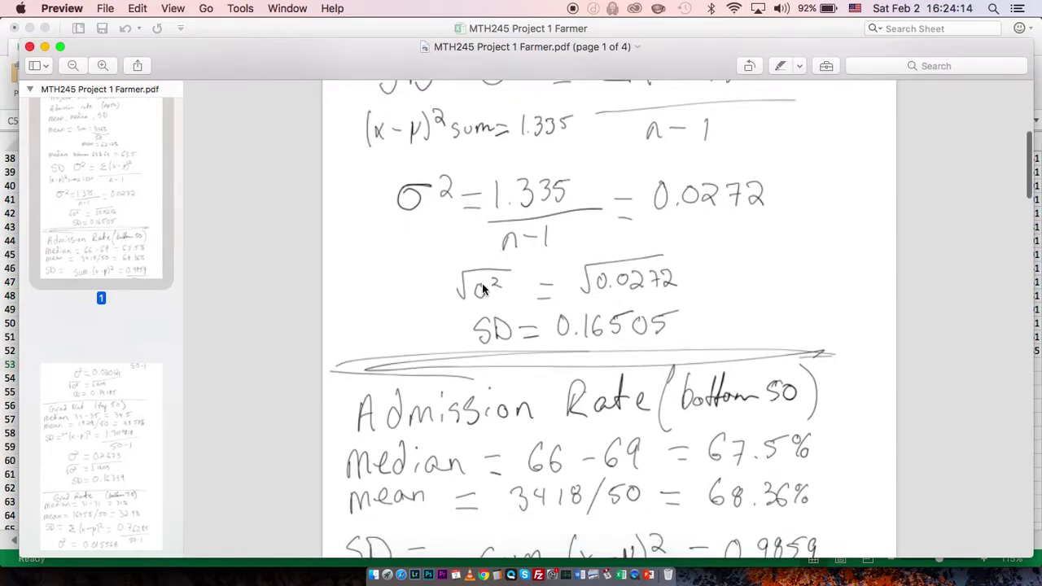
scroll(596, 284, "down", 5)
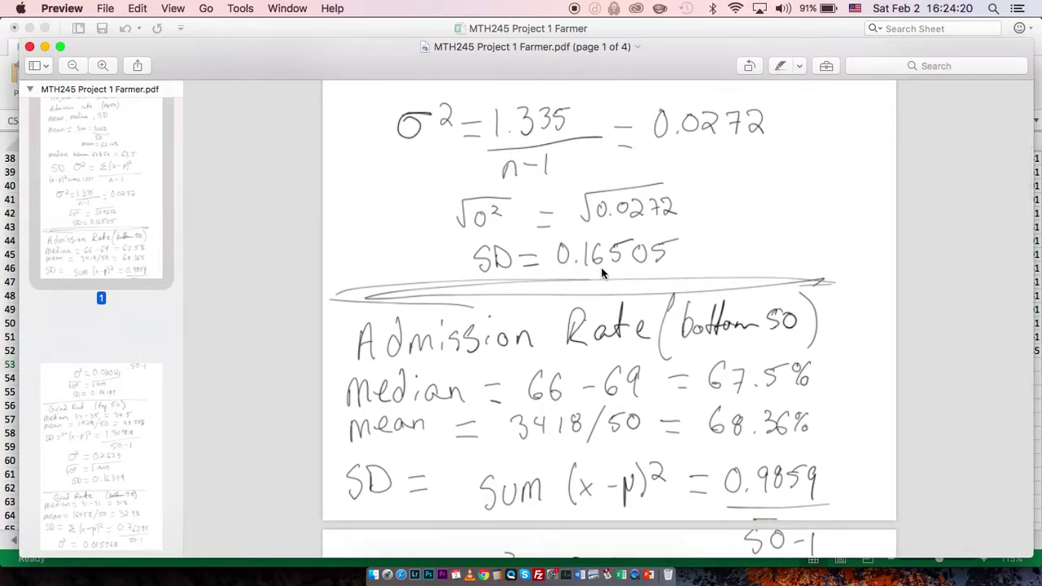
Return to Excel's Sheet2 and review the admission-rate box plot and standard deviation 0.16505583470883
key("ctrl+Up")
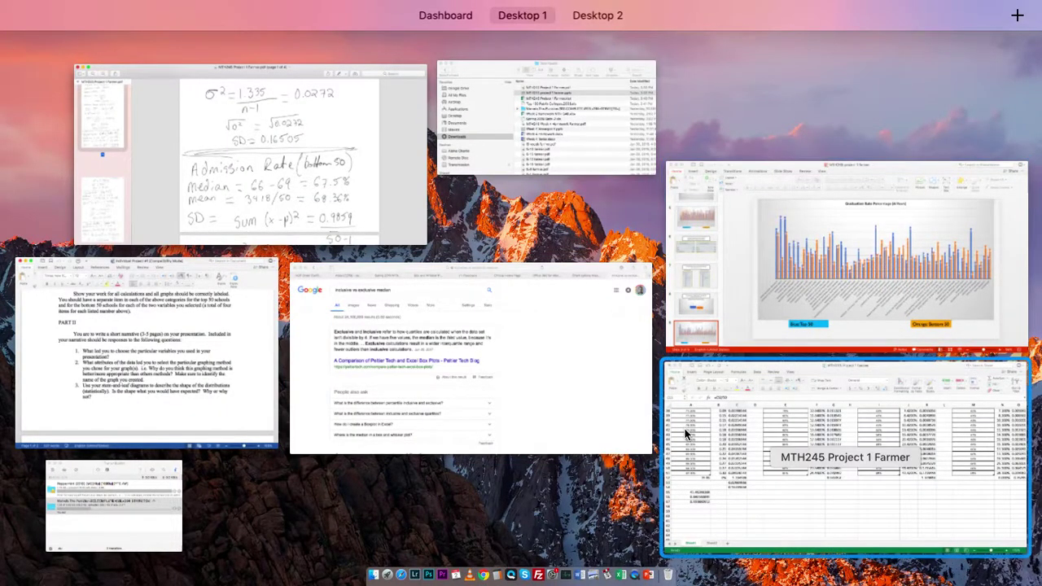
left_click(686, 433)
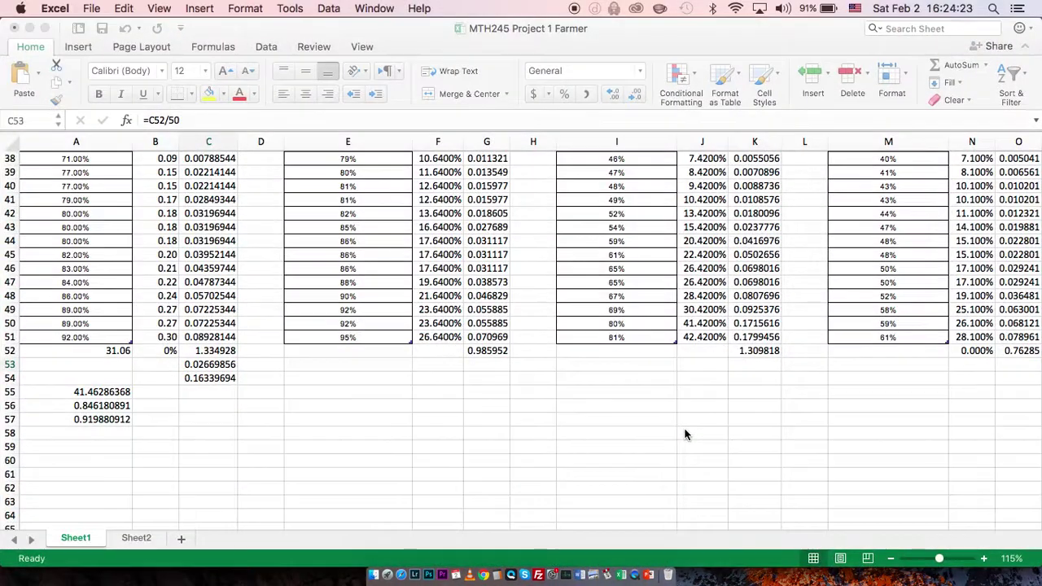
left_click(135, 538)
scroll(505, 367, "down", 5)
scroll(505, 367, "right", 2)
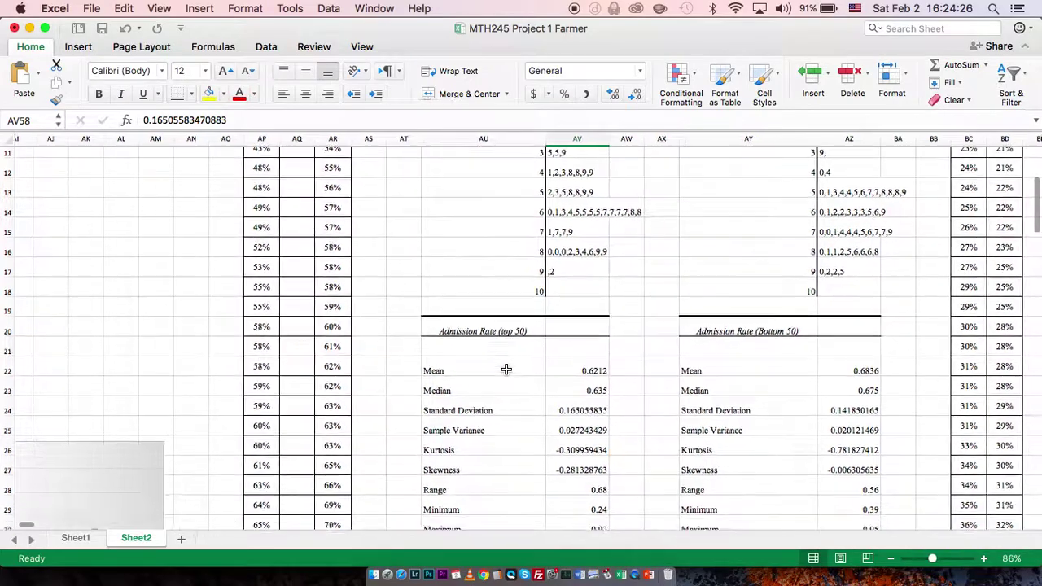
scroll(506, 369, "up", 5)
scroll(506, 370, "down", 15)
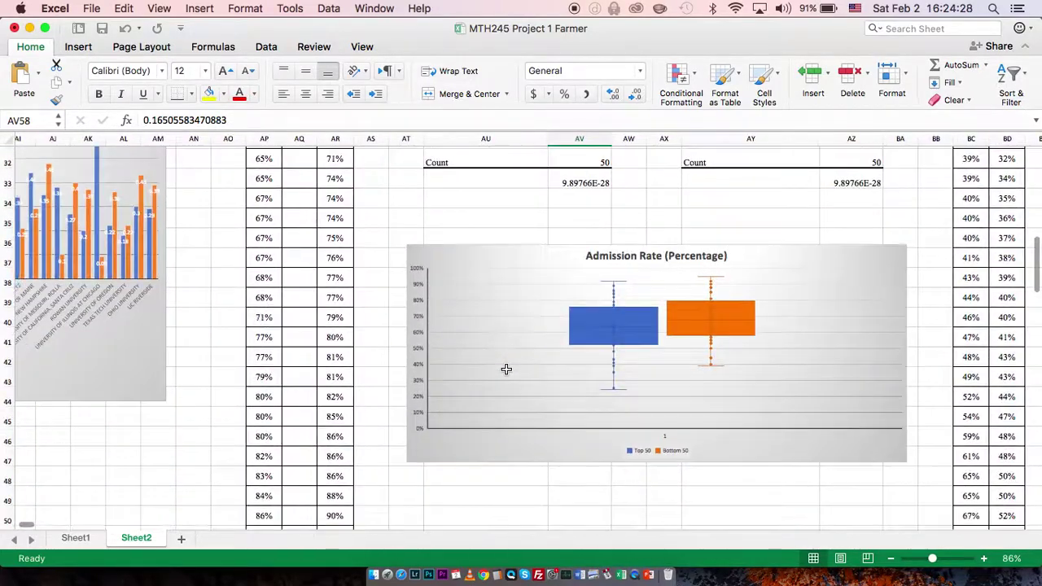
scroll(505, 370, "down", 1)
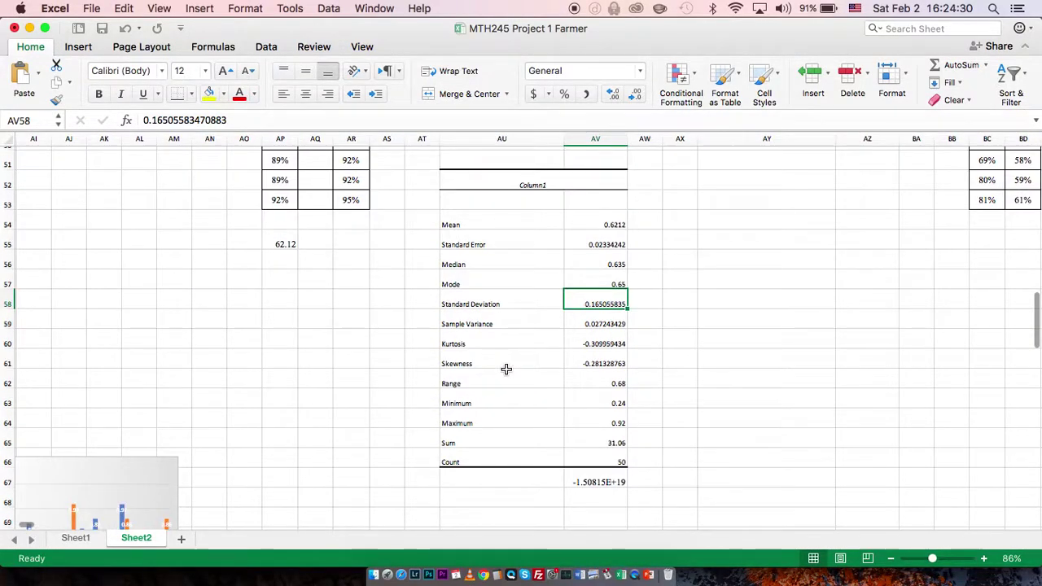
scroll(570, 317, "up", 2)
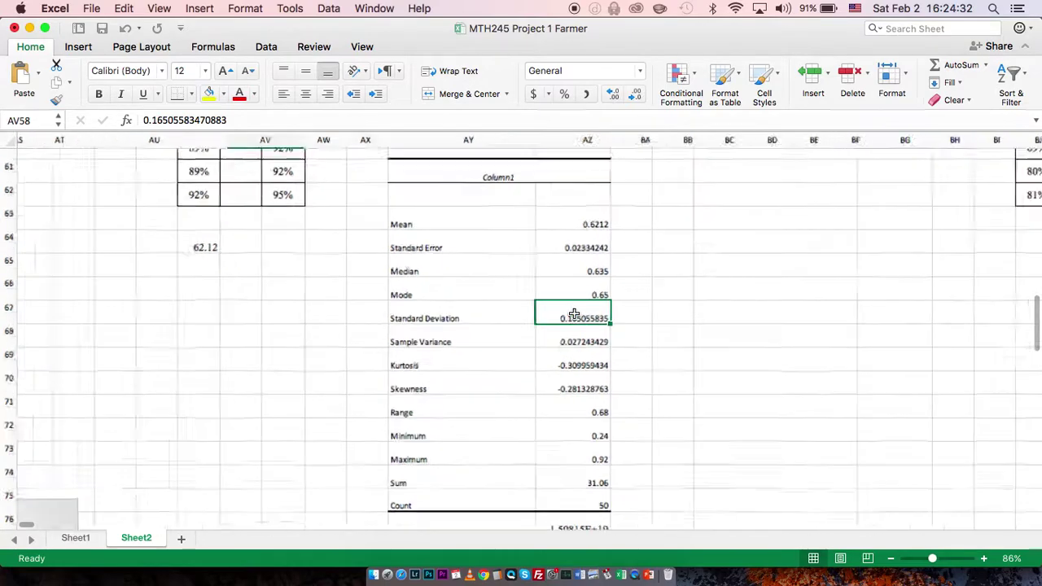
scroll(574, 314, "up", 3)
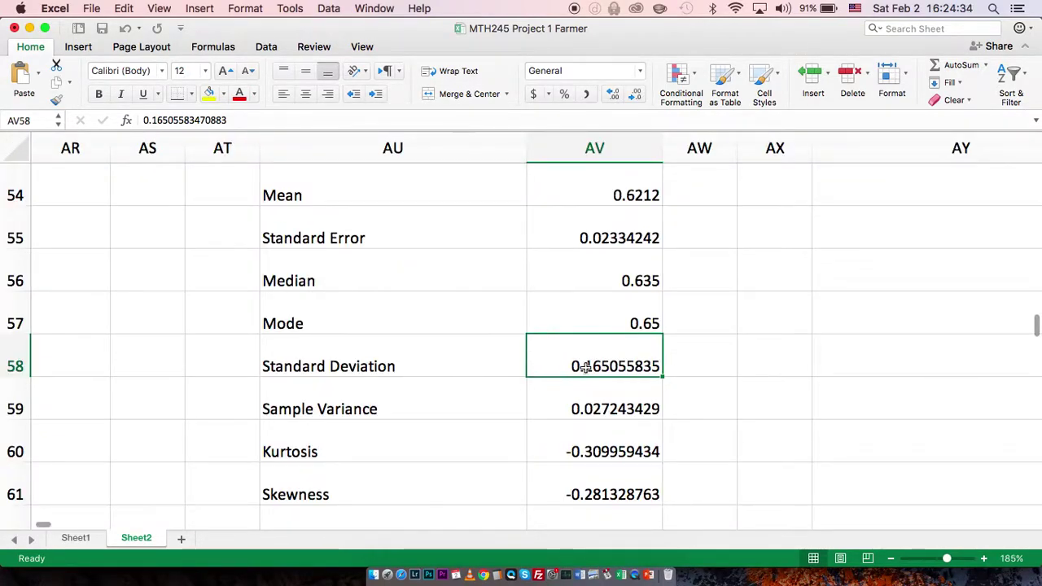
scroll(565, 374, "down", 3)
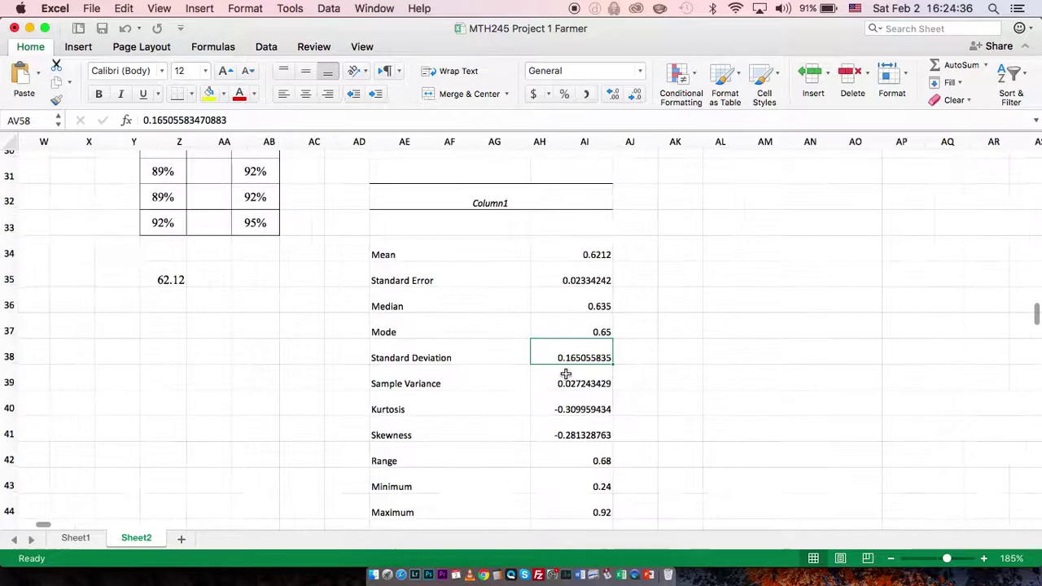
scroll(567, 378, "down", 3)
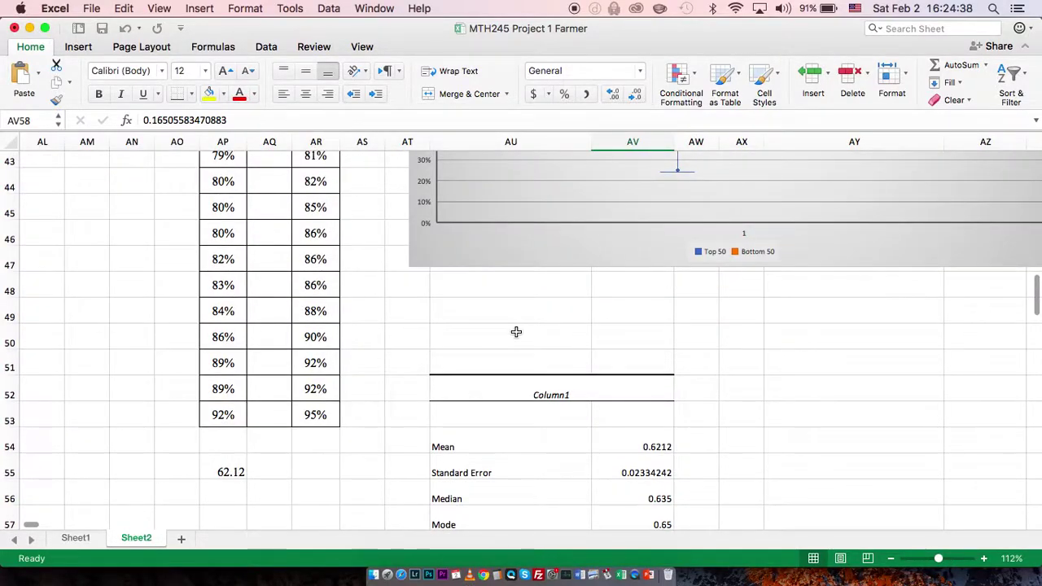
scroll(516, 331, "down", 3)
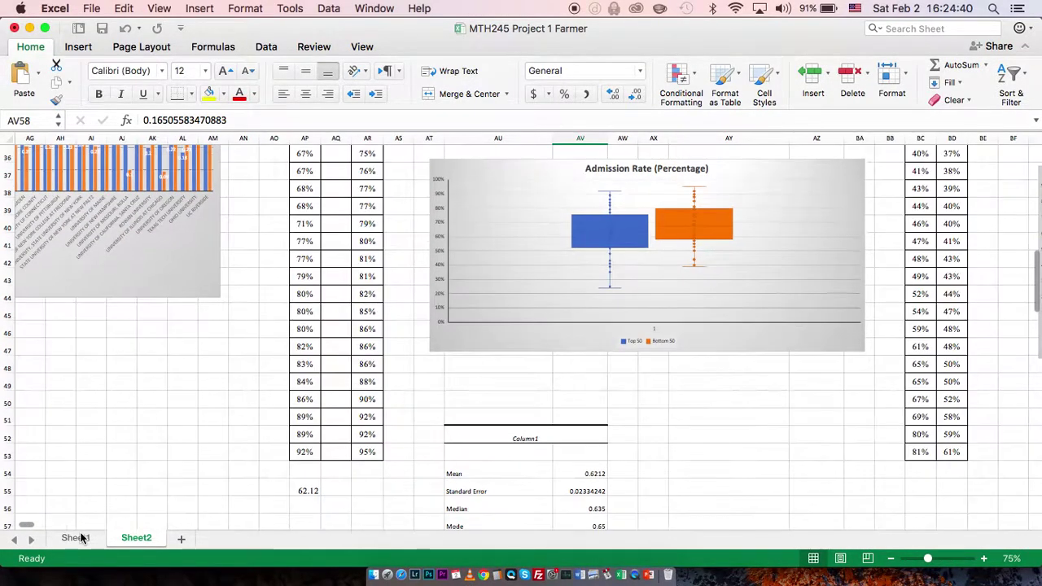
Switch to Sheet1 and scroll up to the top of the admission and grad rate tables
left_click(75, 538)
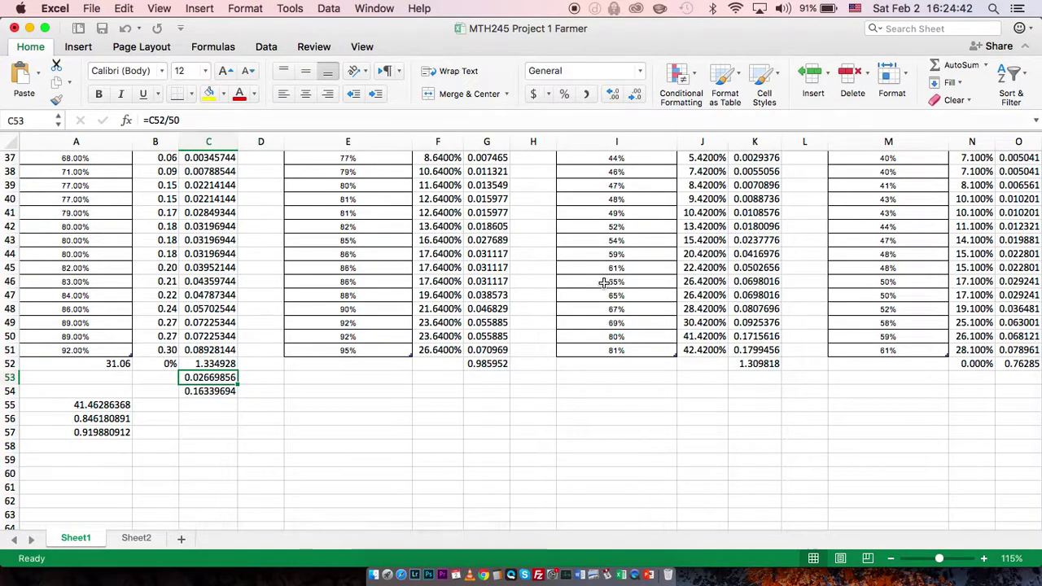
scroll(603, 281, "down", 3)
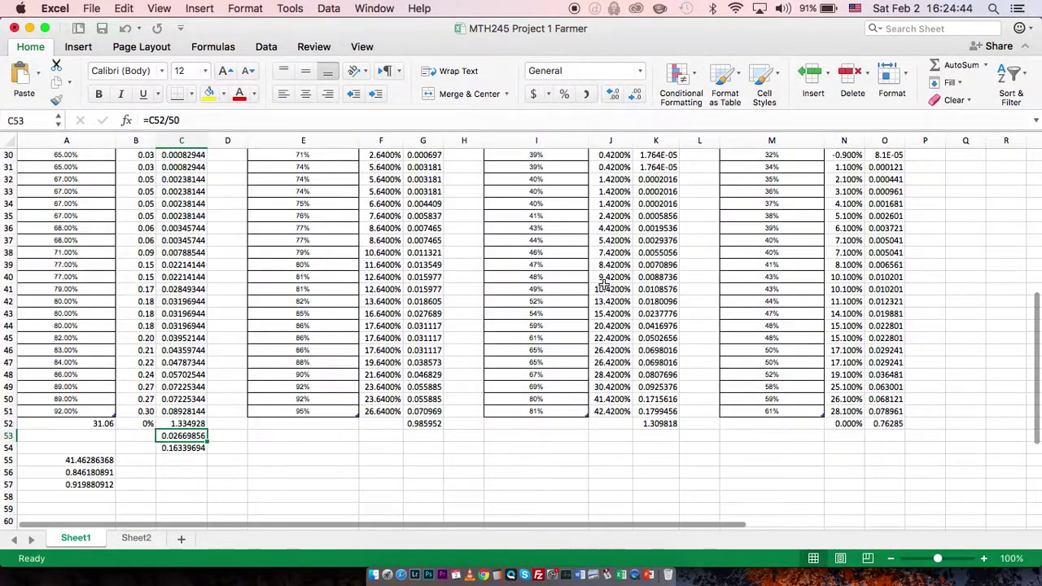
scroll(447, 277, "up", 3)
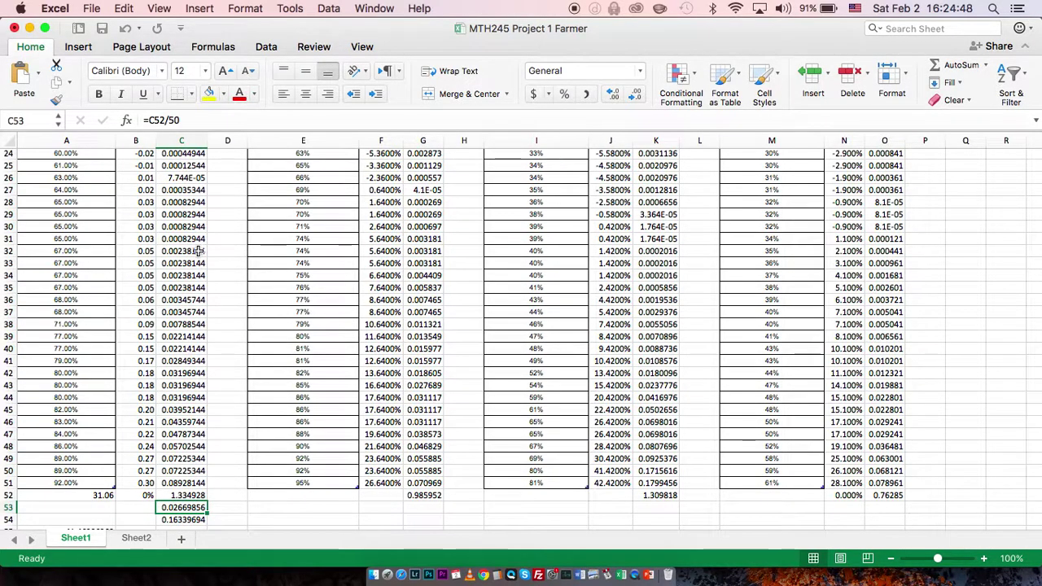
scroll(198, 252, "up", 1)
scroll(198, 253, "up", 10)
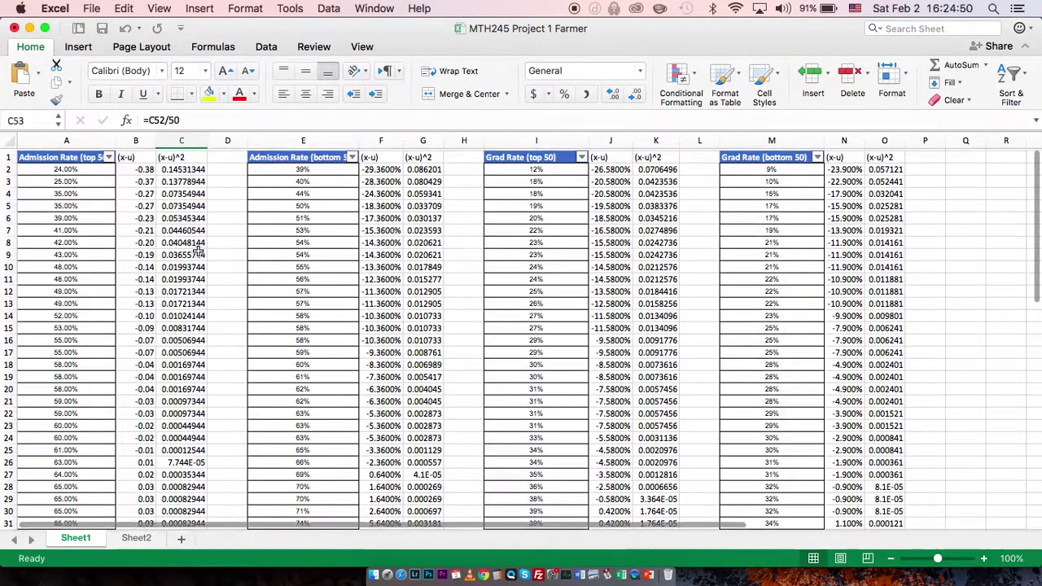
key("ctrl+Up")
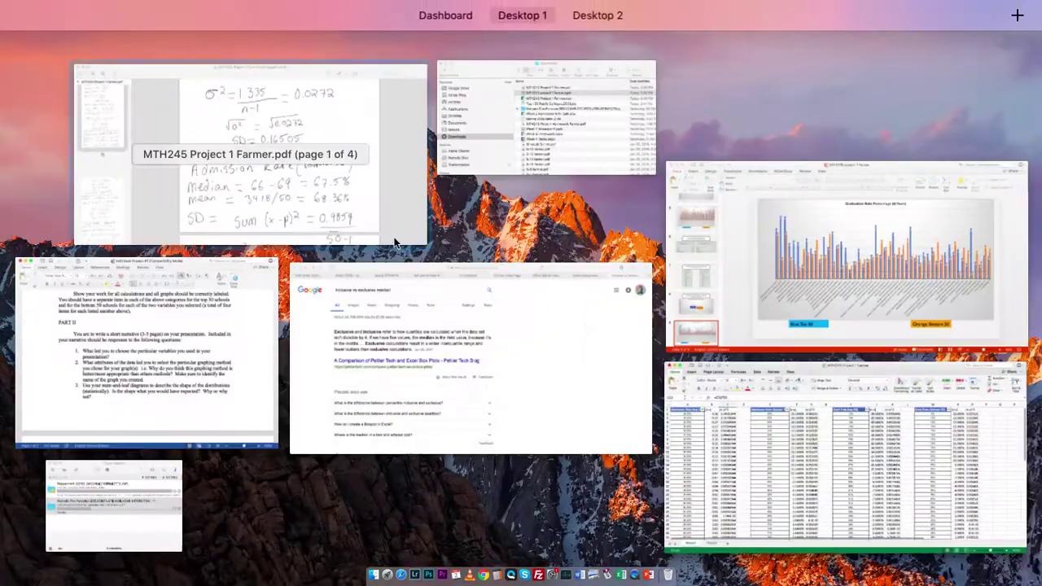
left_click(385, 195)
scroll(517, 223, "up", 8)
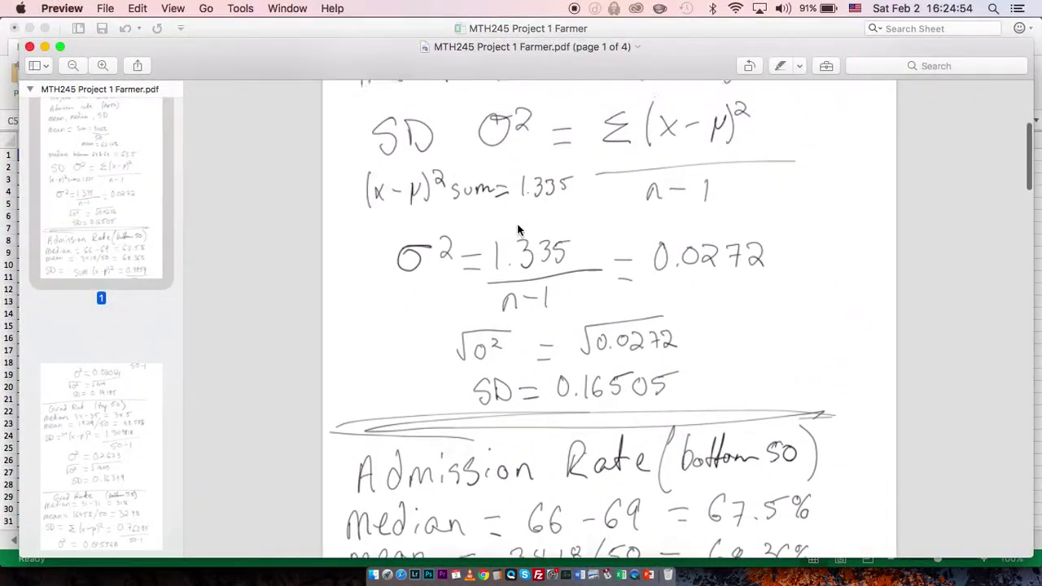
scroll(517, 229, "up", 3)
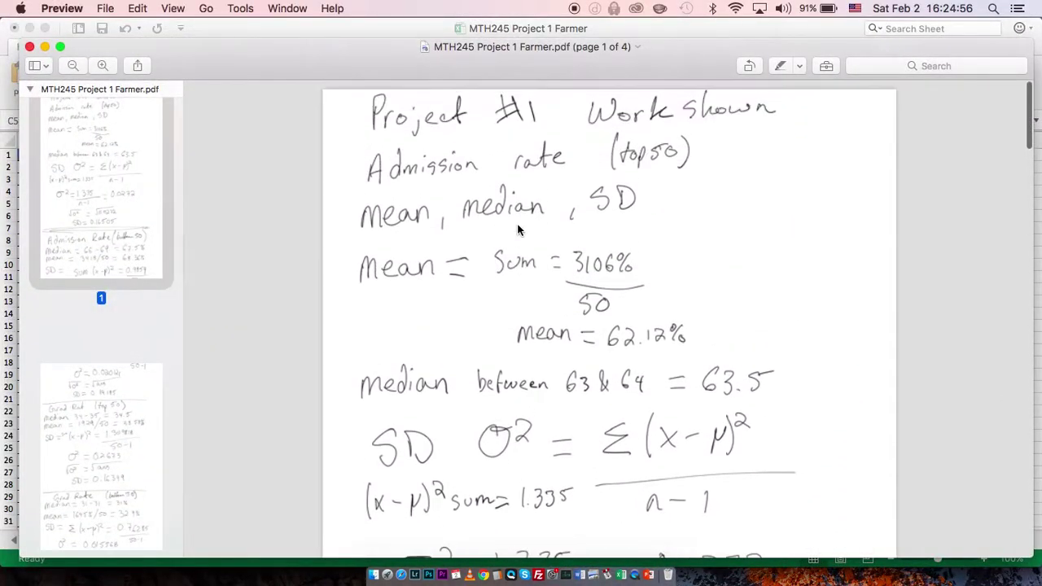
scroll(518, 229, "down", 10)
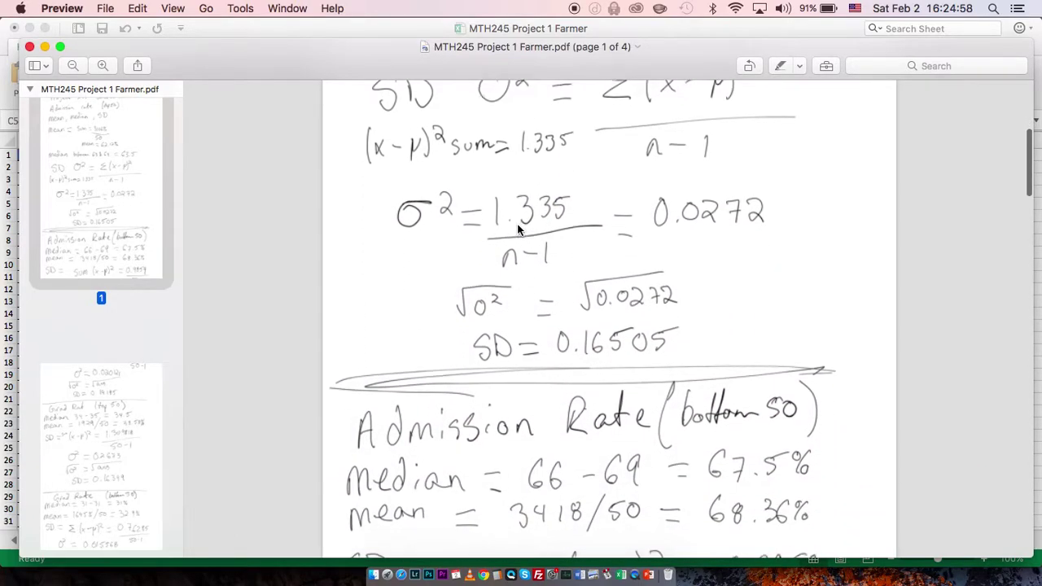
scroll(518, 229, "down", 10)
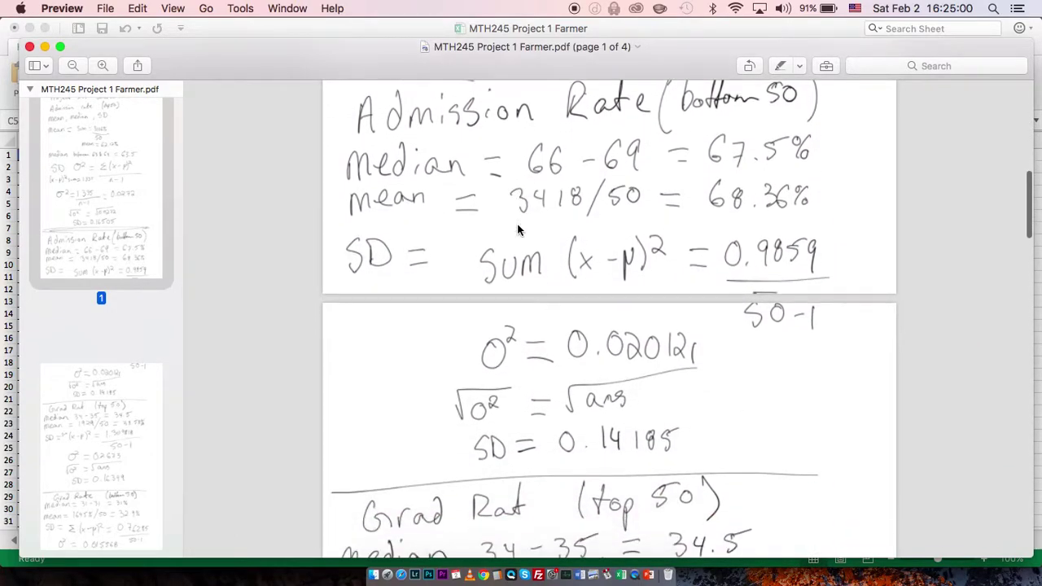
scroll(517, 229, "down", 5)
key("ctrl+Up")
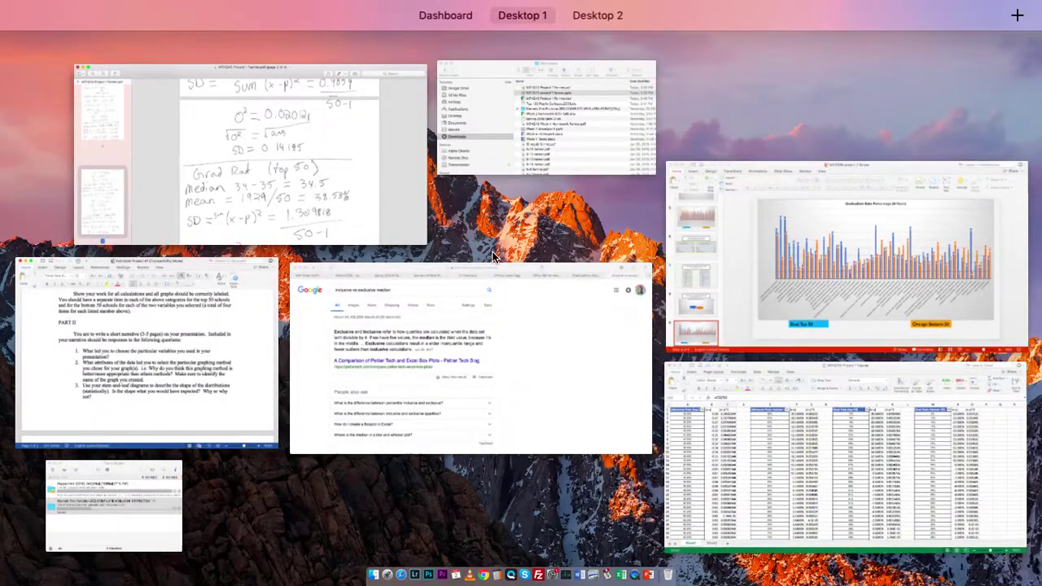
Bring Excel forward on Sheet2 and scroll up to the stem-and-leaf tables with means 0.6212 and 0.6836
left_click(669, 398)
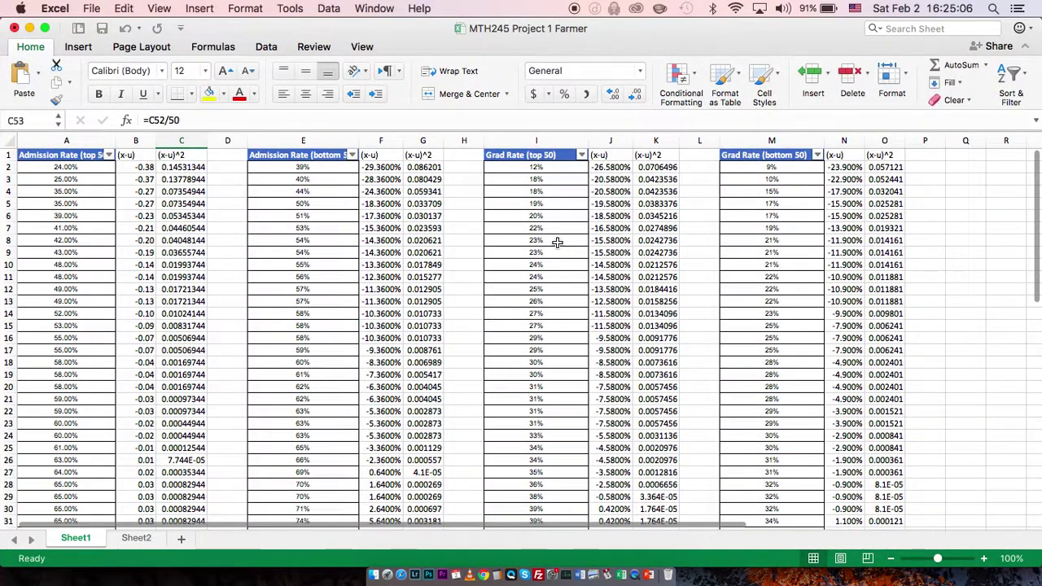
scroll(557, 242, "right", 2)
scroll(557, 242, "left", 2)
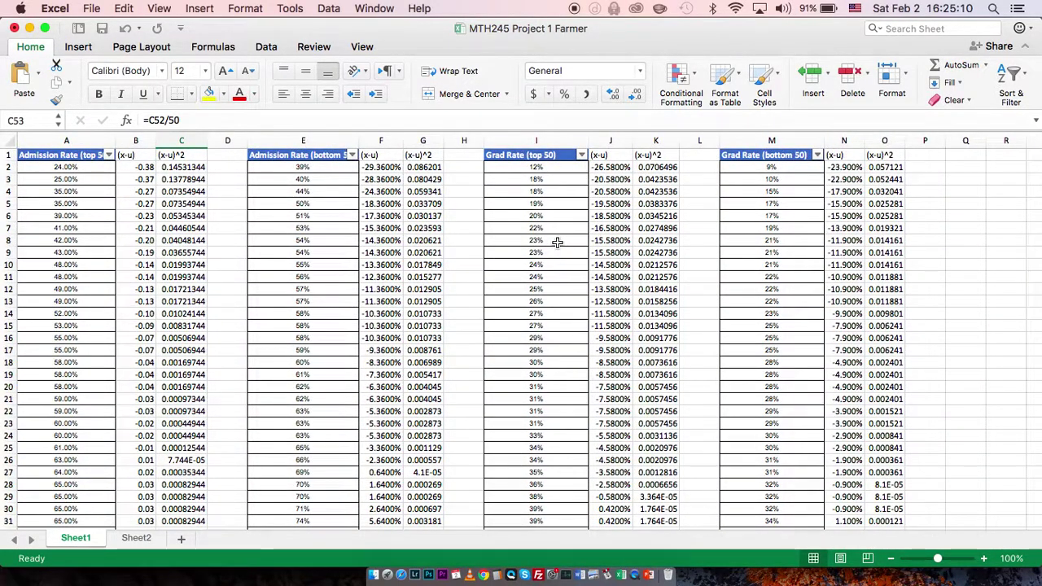
left_click(136, 538)
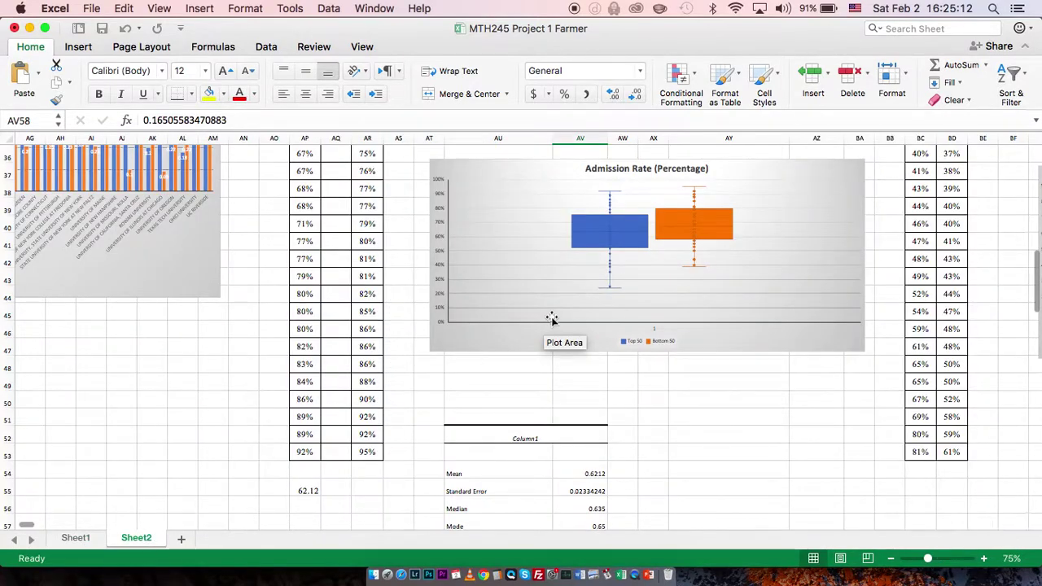
scroll(552, 318, "up", 3)
scroll(552, 318, "up", 10)
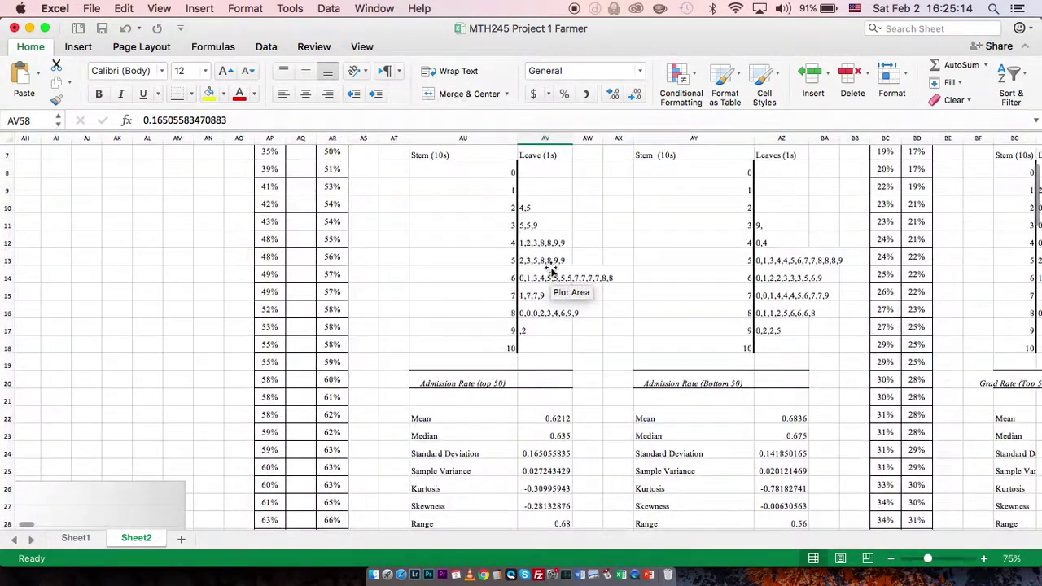
scroll(542, 275, "up", 1)
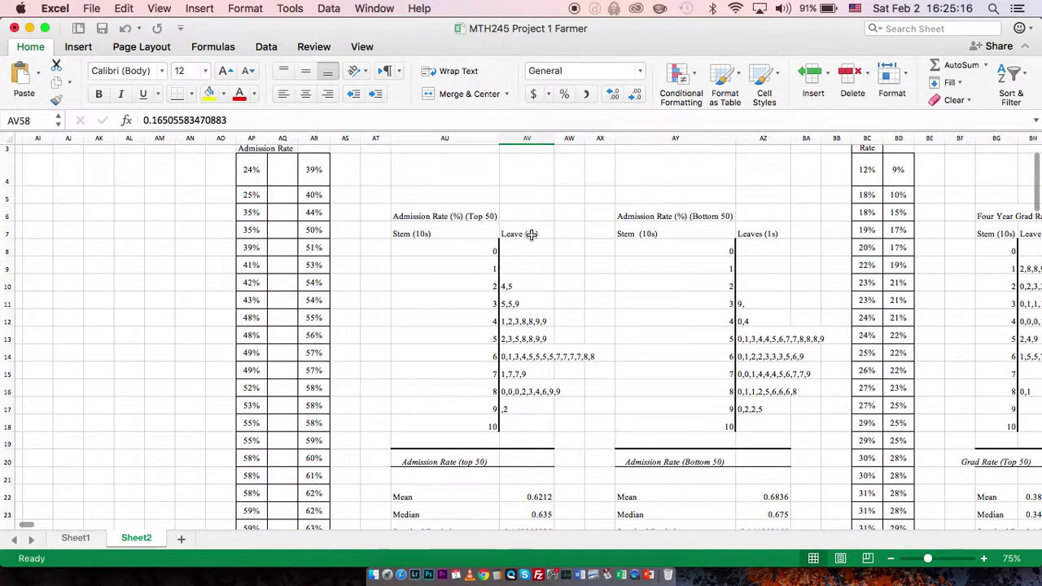
Add a thin solid right border to stem cells AU8:AU18 in the Top 50 stem-and-leaf table
left_click(492, 251)
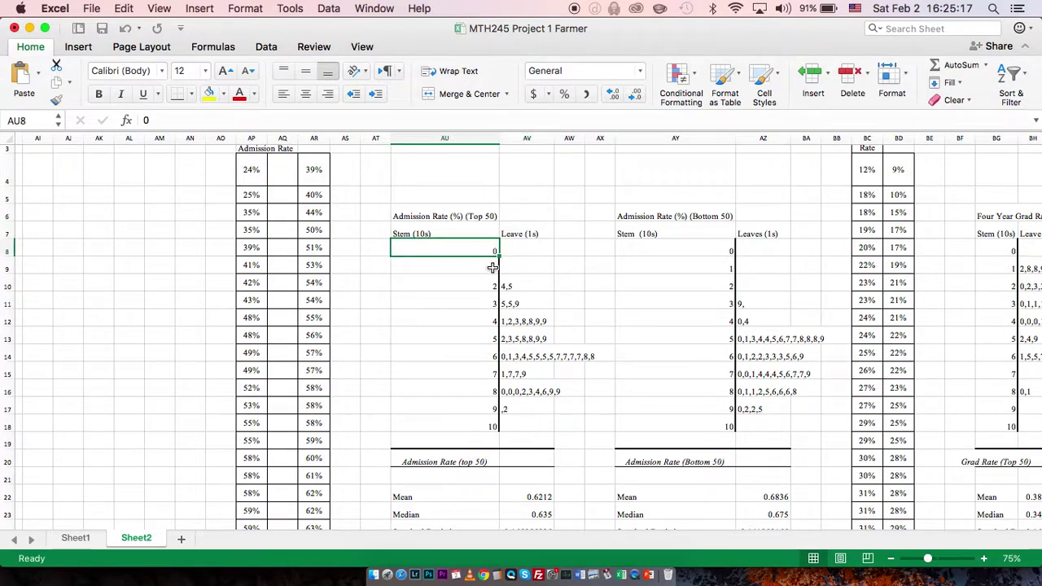
left_click(488, 429, "shift")
right_click(498, 384)
left_click(459, 431)
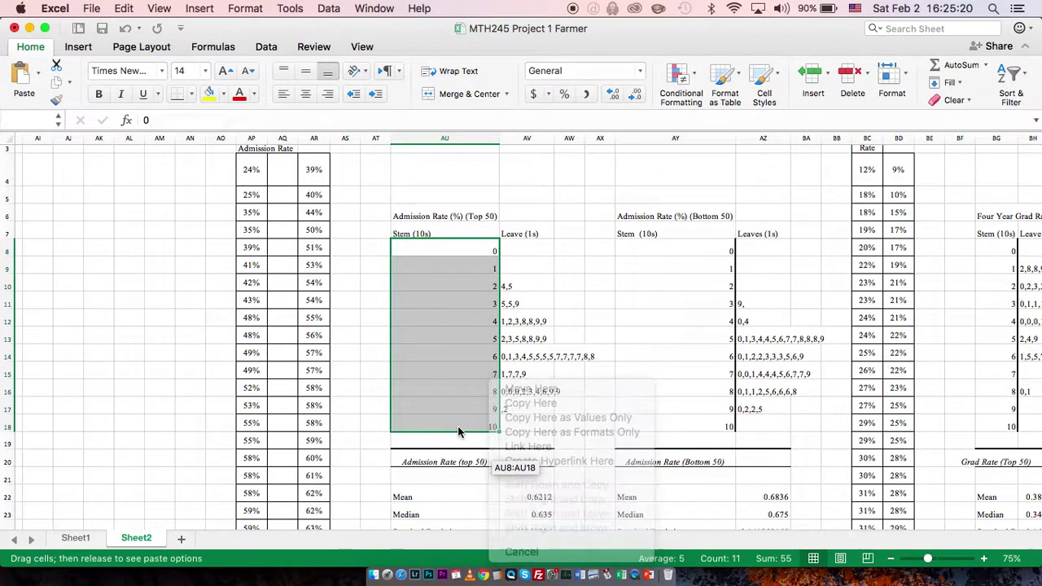
right_click(458, 432)
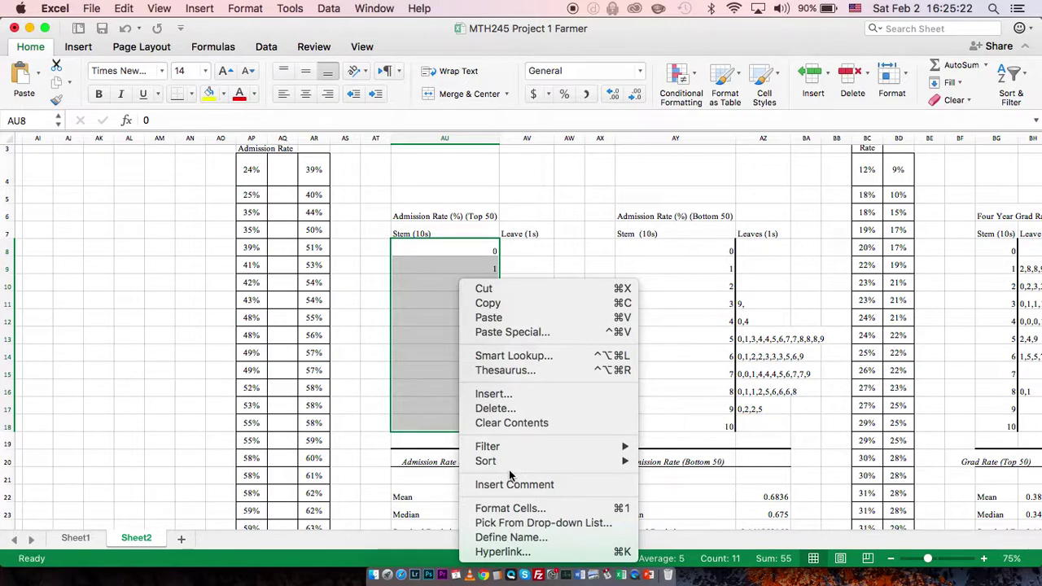
left_click(515, 508)
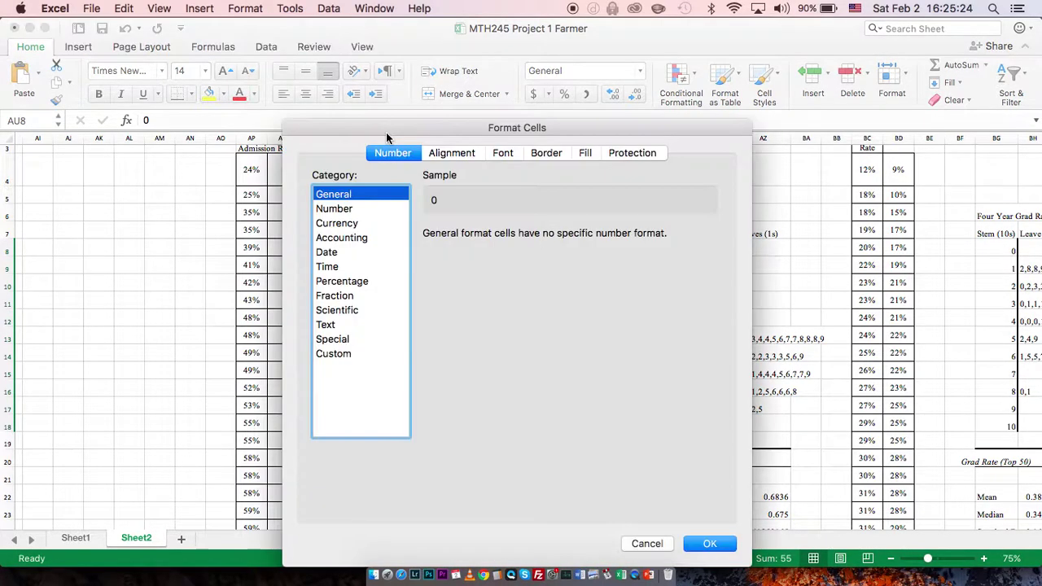
left_click(544, 154)
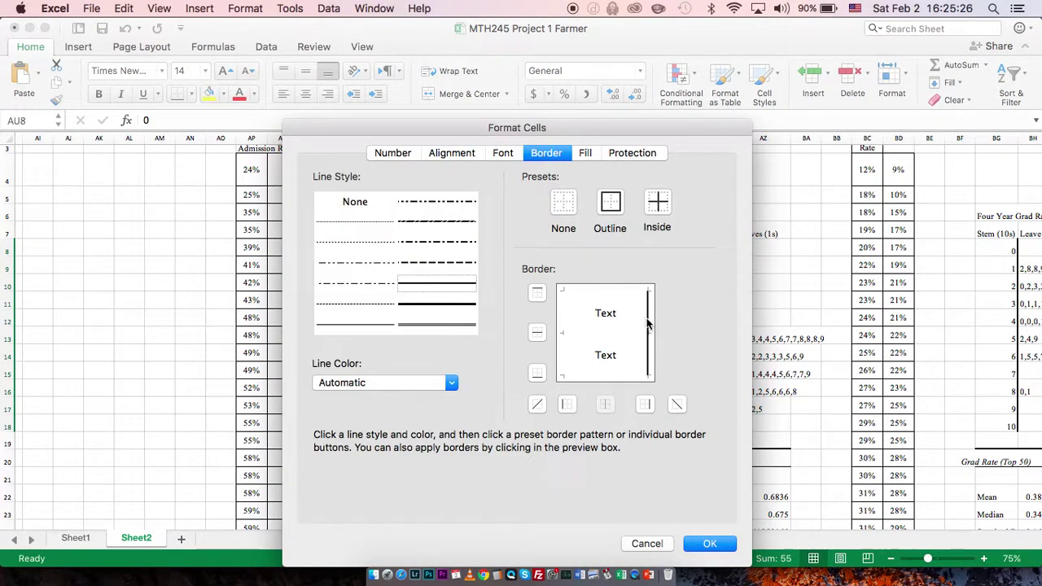
left_click(448, 285)
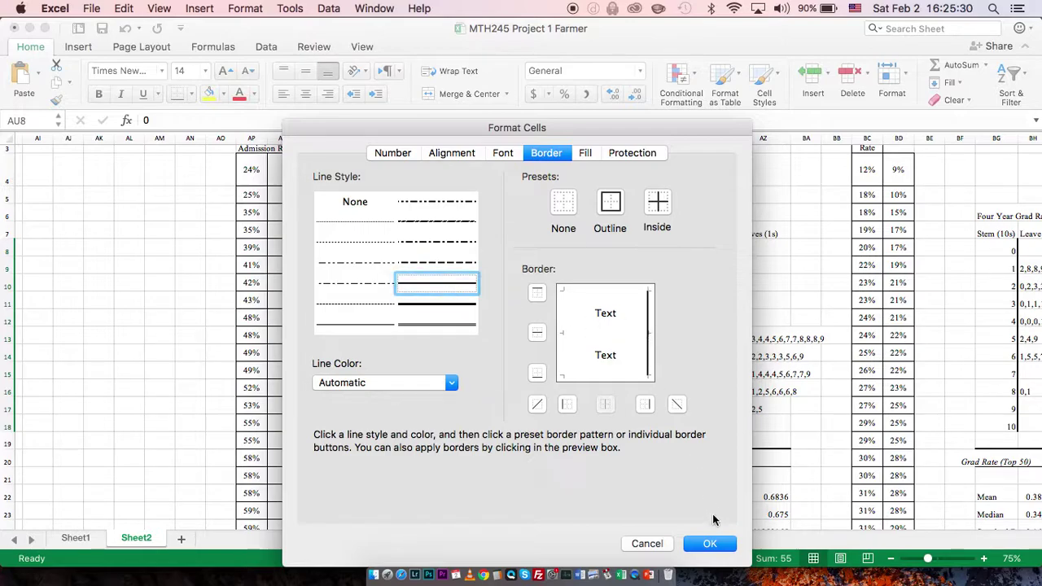
left_click(706, 542)
left_click(519, 293)
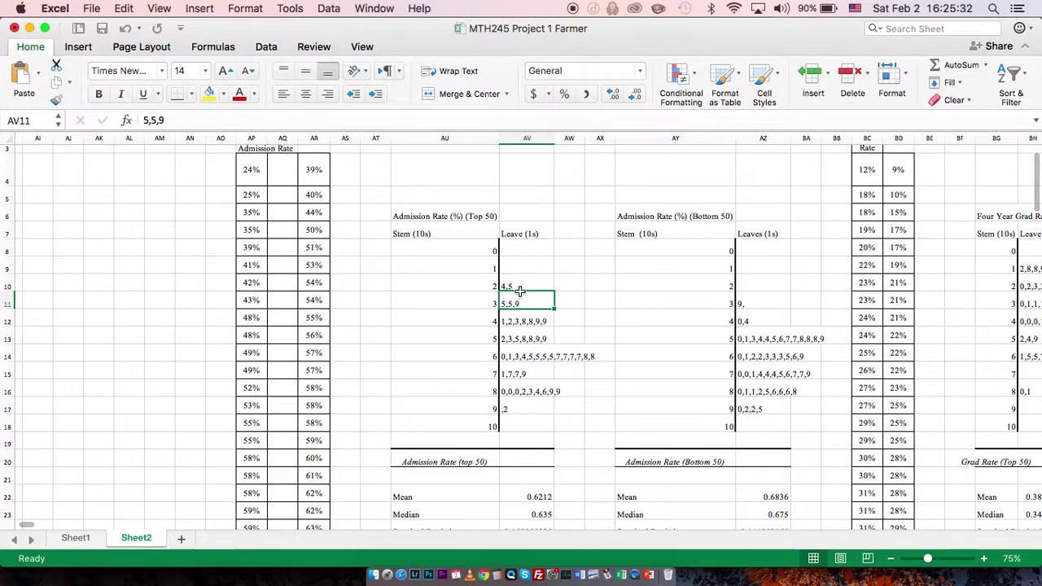
scroll(480, 277, "down", 1)
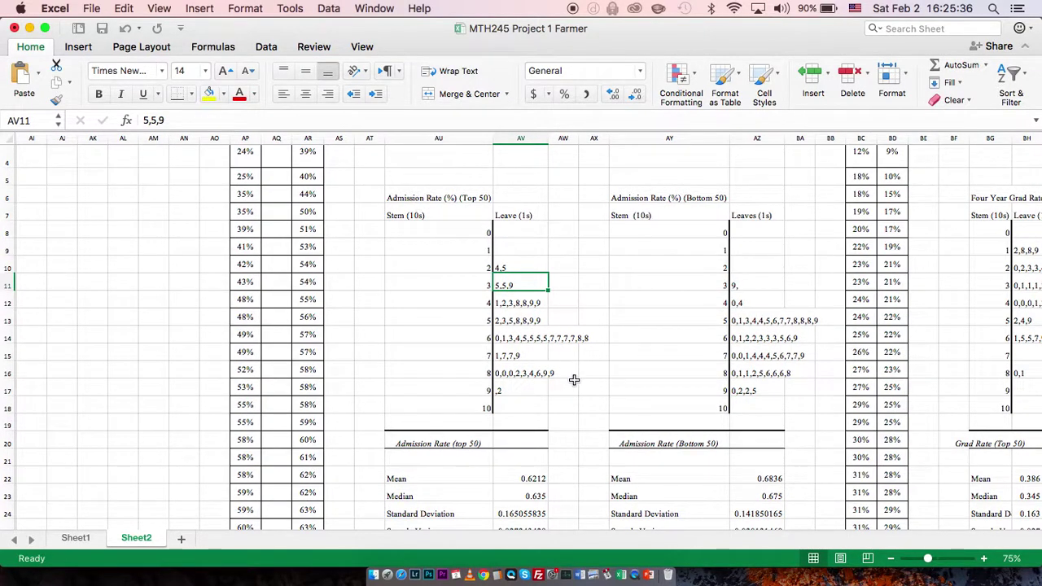
scroll(573, 381, "down", 5)
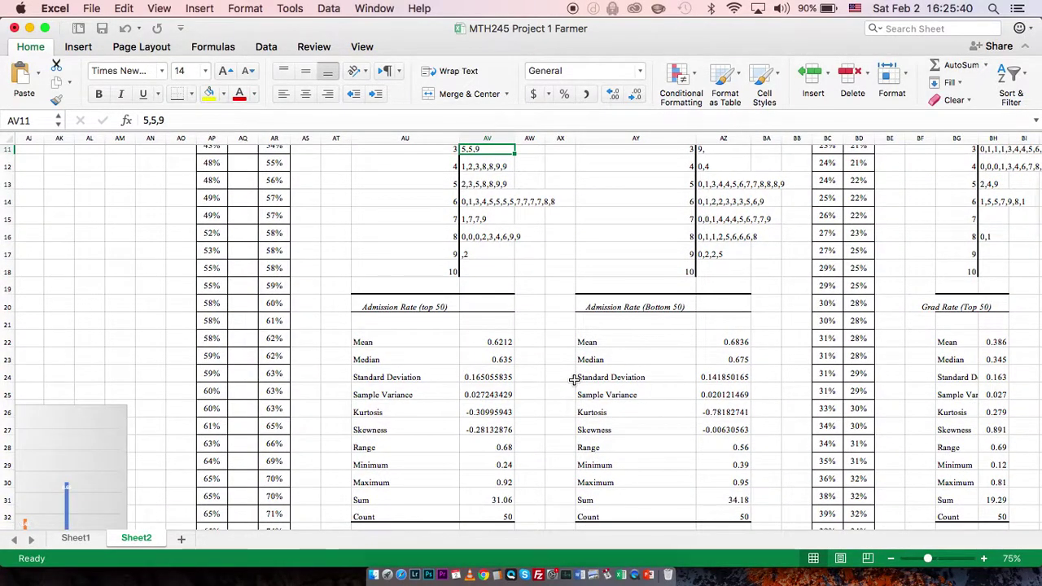
scroll(574, 380, "down", 8)
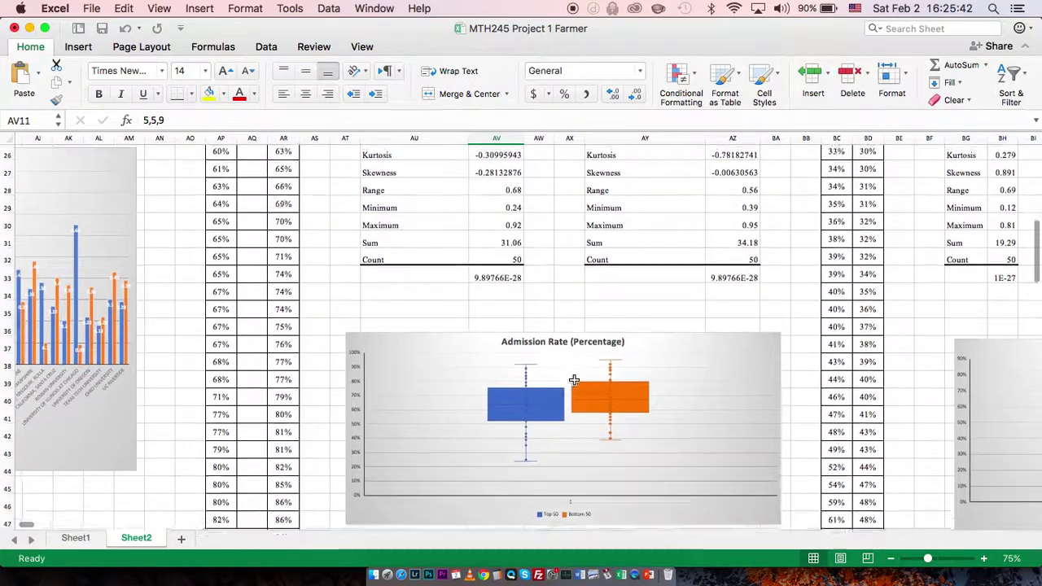
scroll(574, 380, "down", 2)
left_click(437, 366)
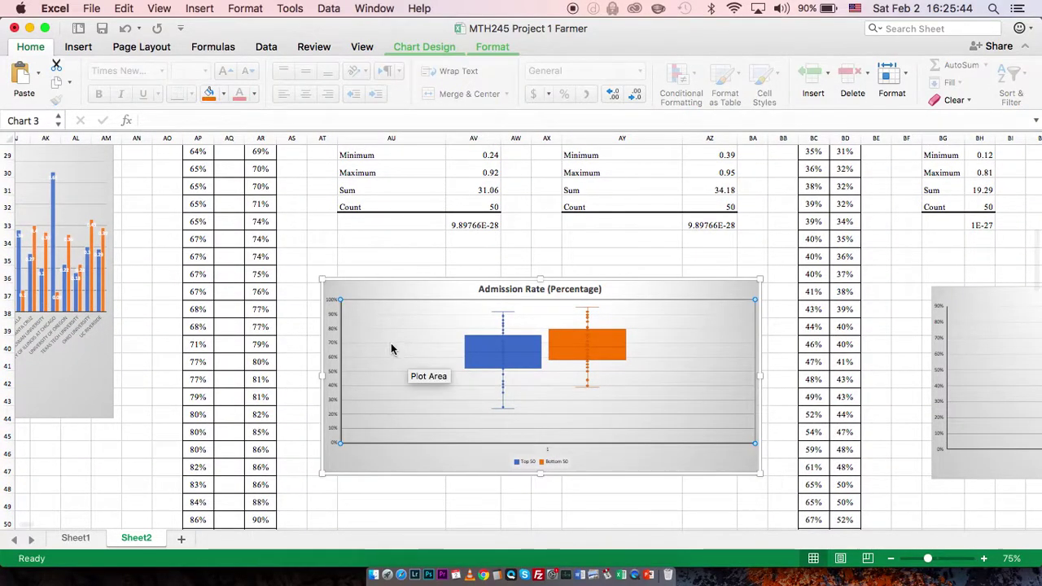
scroll(352, 333, "down", 3)
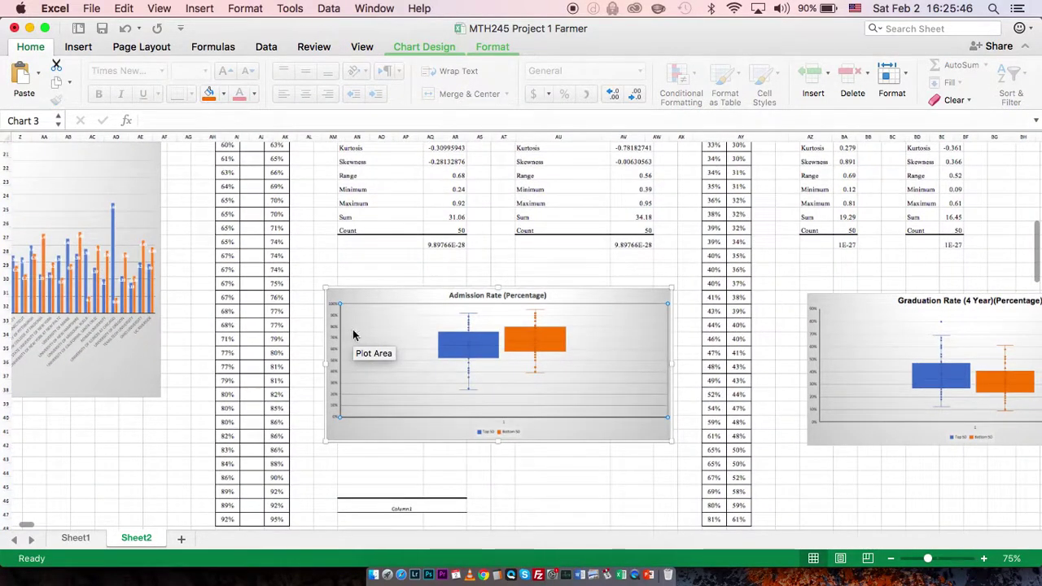
scroll(244, 396, "down", 3)
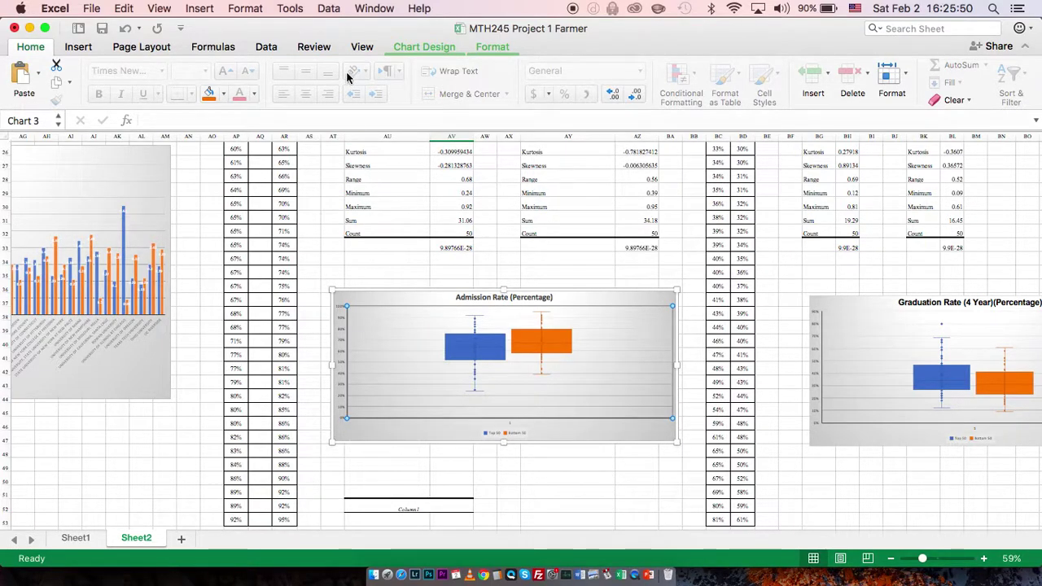
left_click(72, 51)
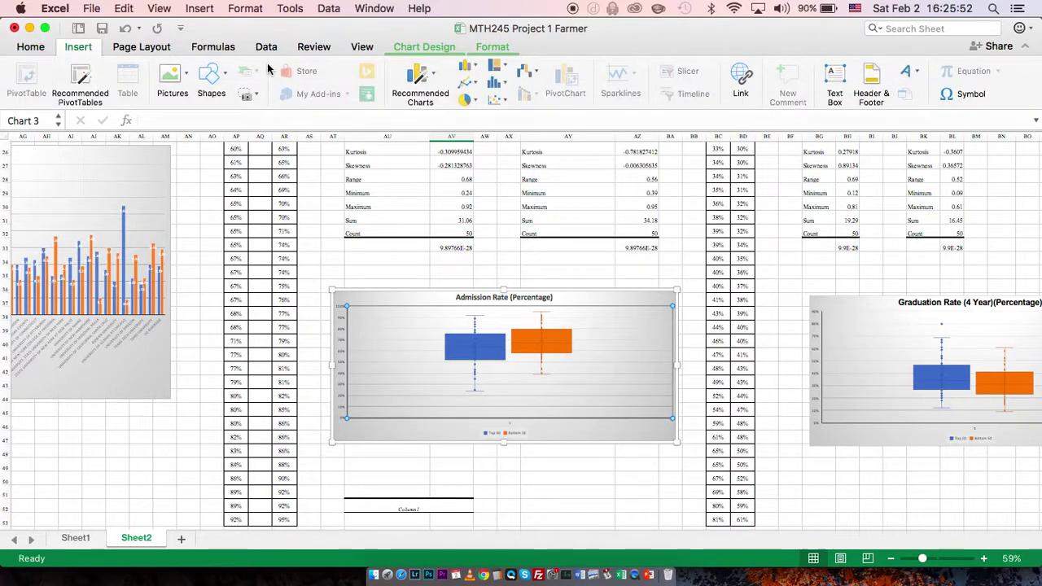
left_click(496, 85)
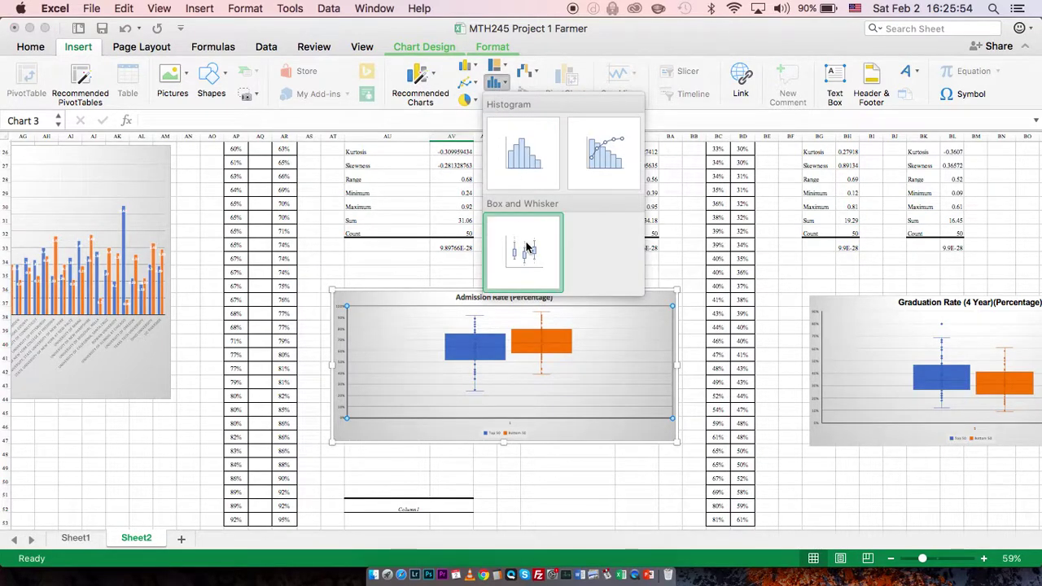
left_click(425, 357)
scroll(423, 358, "up", 3)
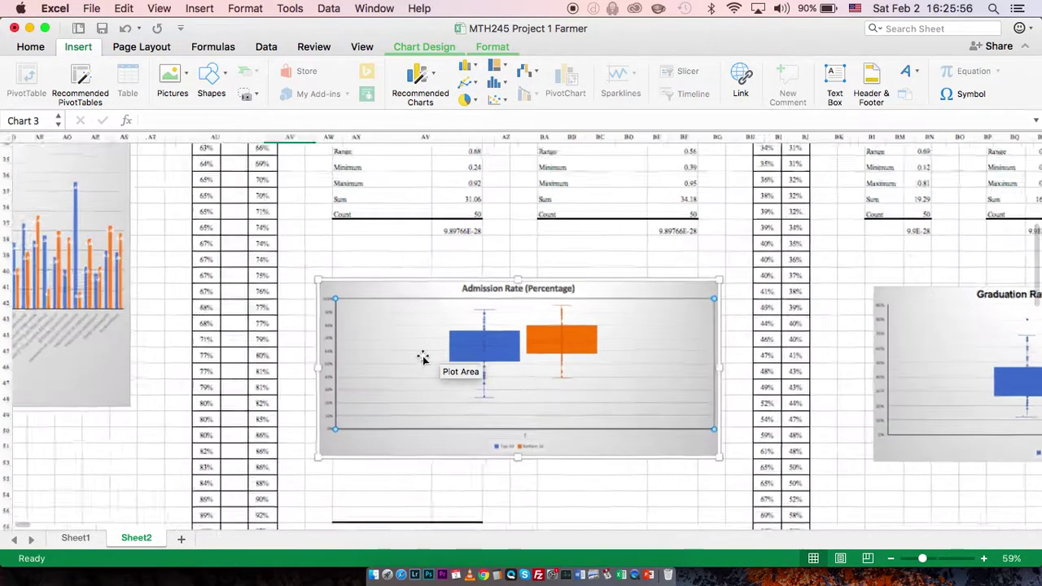
scroll(420, 358, "up", 2)
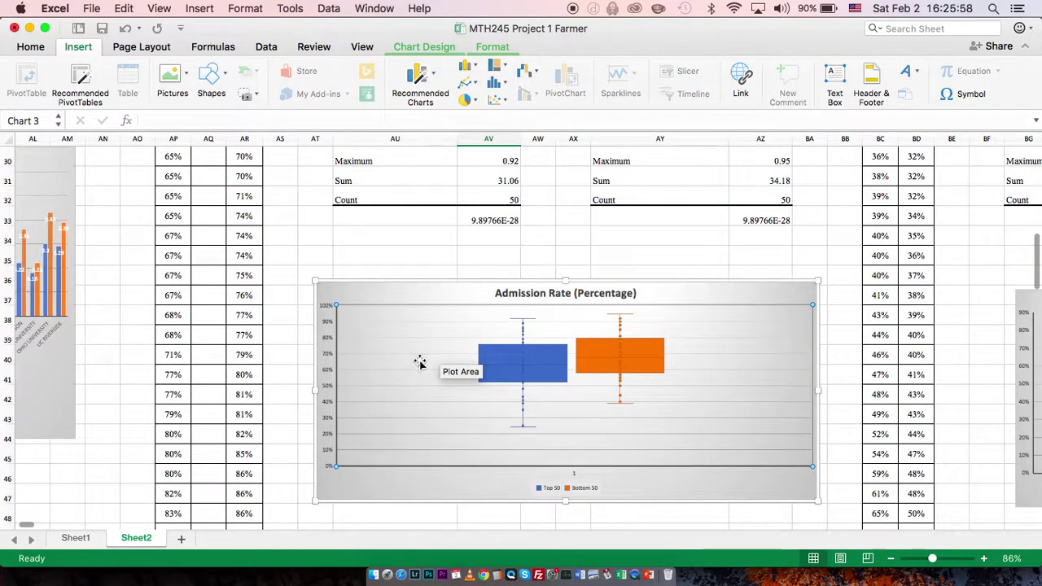
scroll(457, 384, "up", 3)
scroll(462, 384, "down", 5)
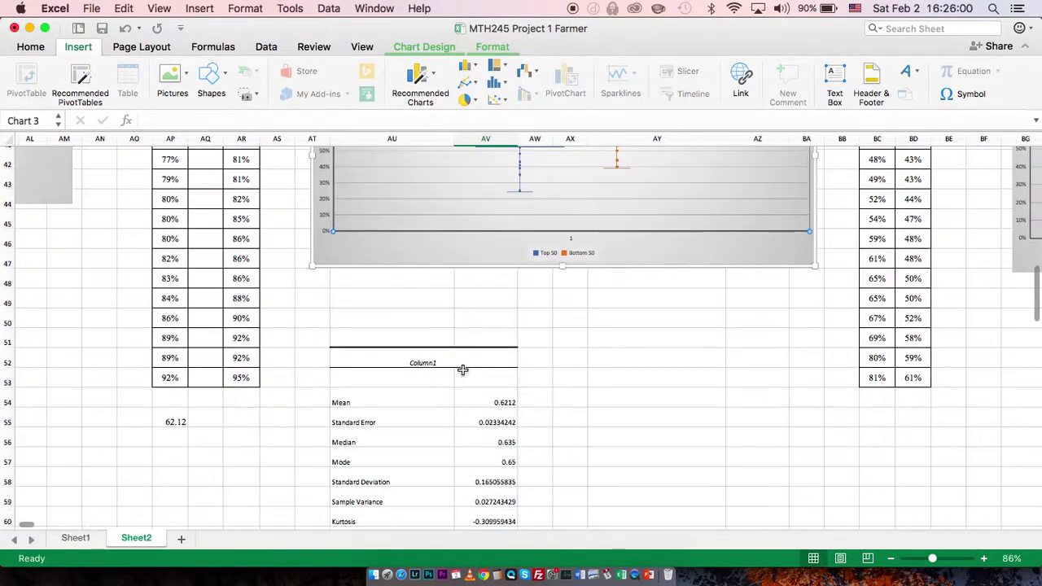
scroll(585, 433, "down", 7)
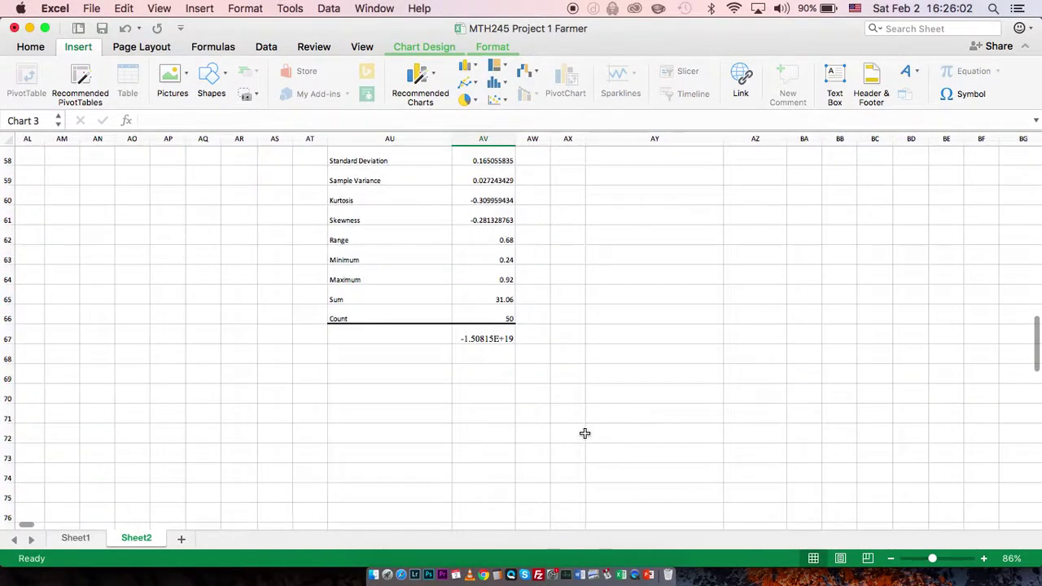
Insert an empty box and whisker chart at cell AU70
left_click(461, 404)
left_click(398, 401)
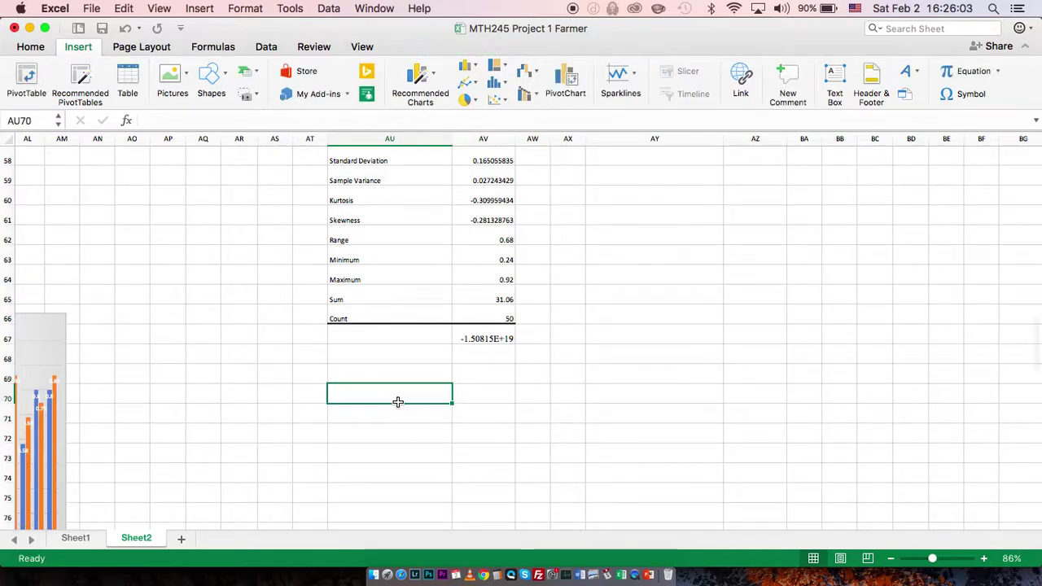
left_click(463, 86)
left_click(512, 249)
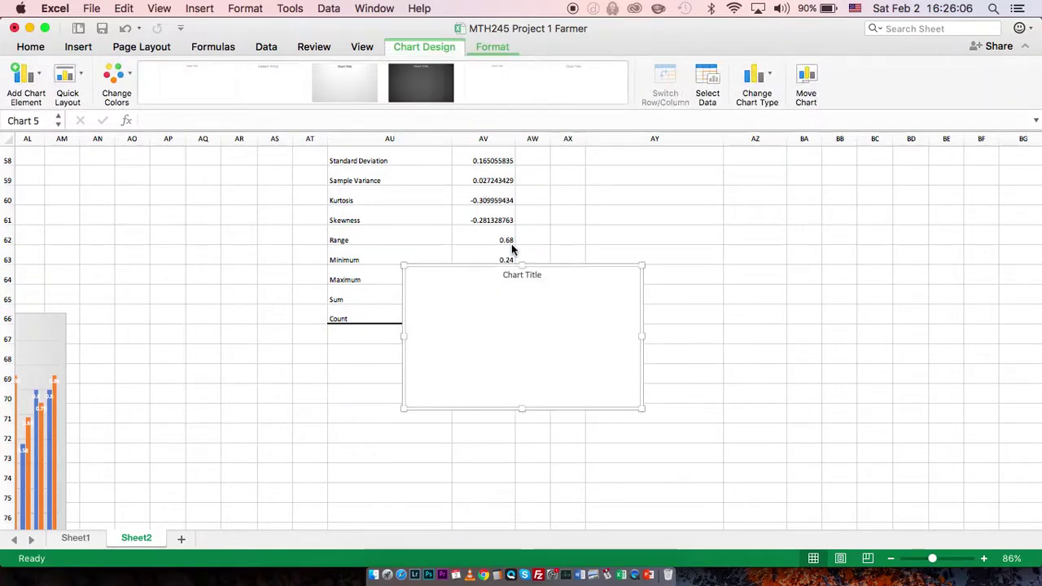
Add a chart series named 'Top 50' with values from AP4:AP53
right_click(507, 326)
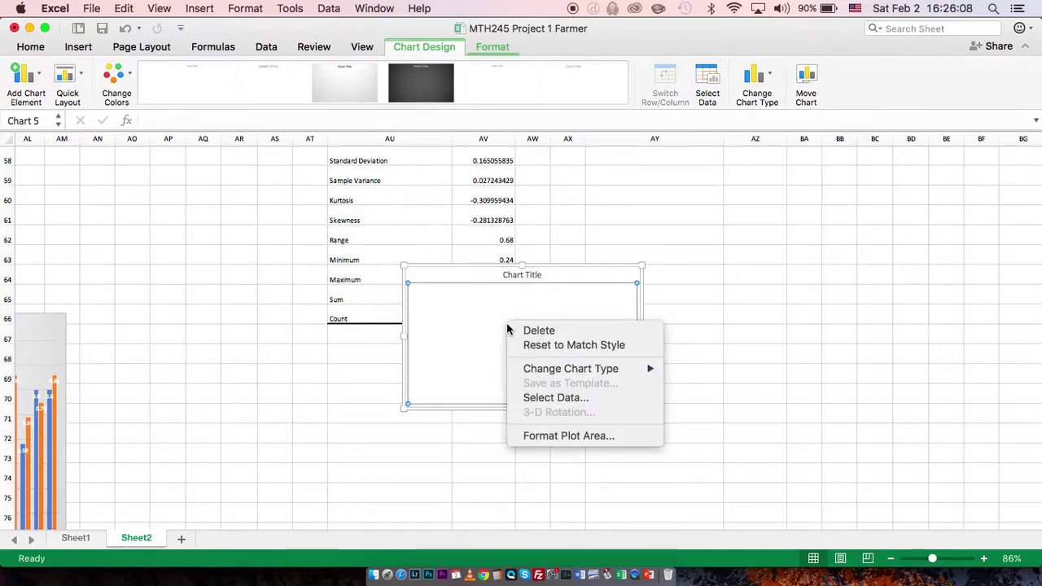
left_click(550, 398)
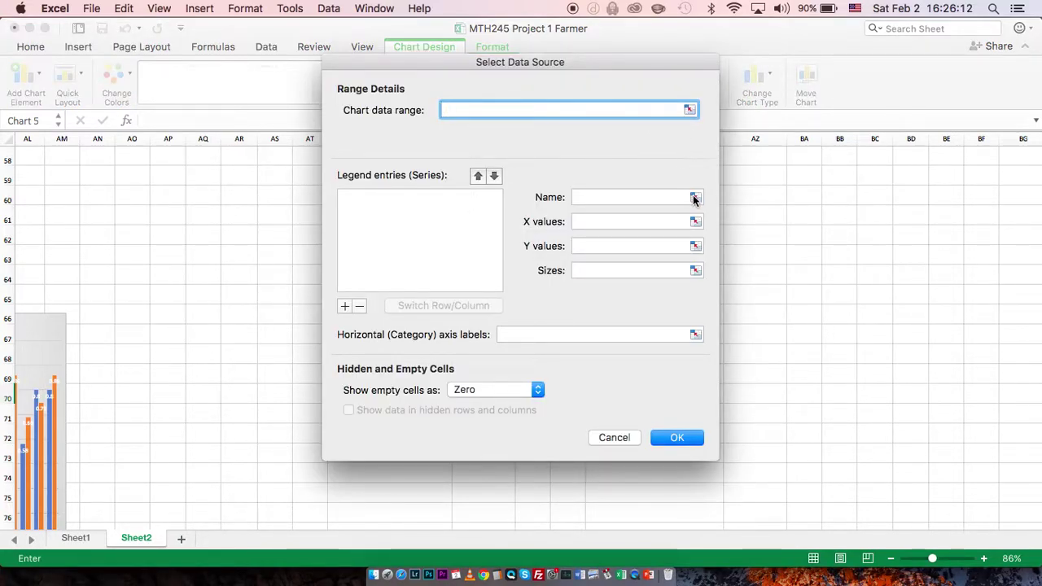
left_click(346, 306)
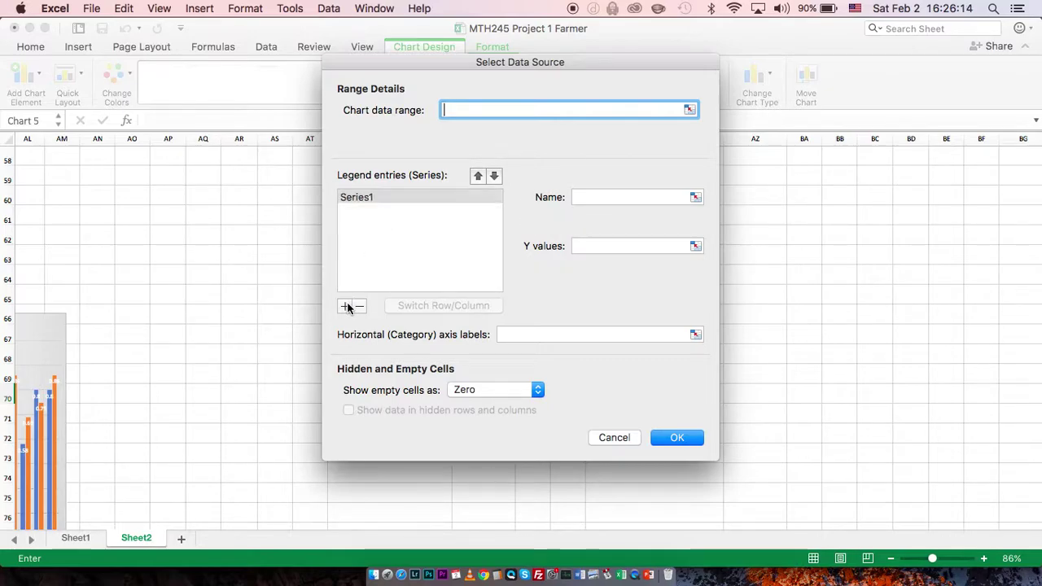
left_click(588, 198)
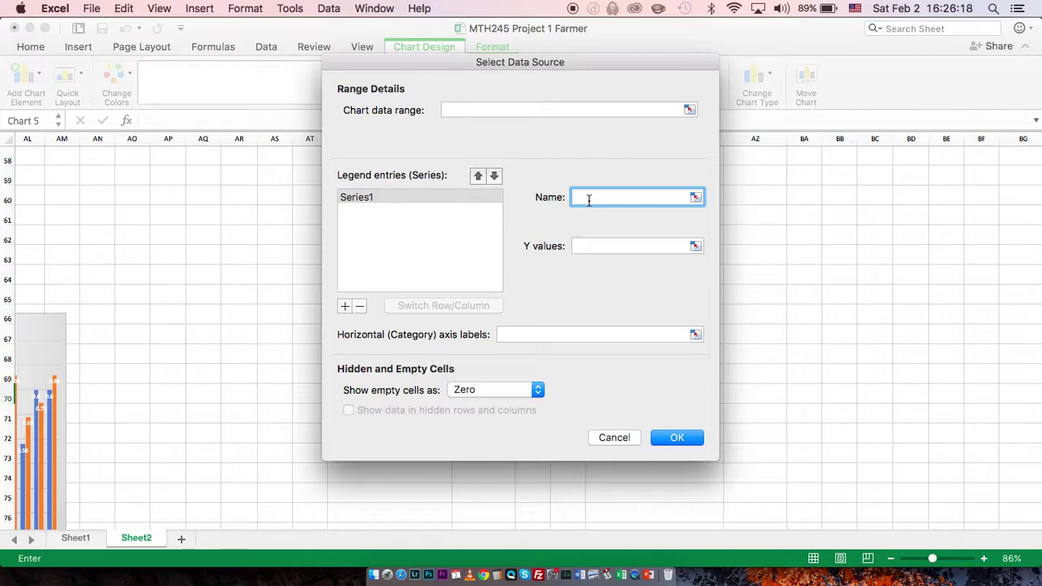
type("Top 50")
left_click(590, 245)
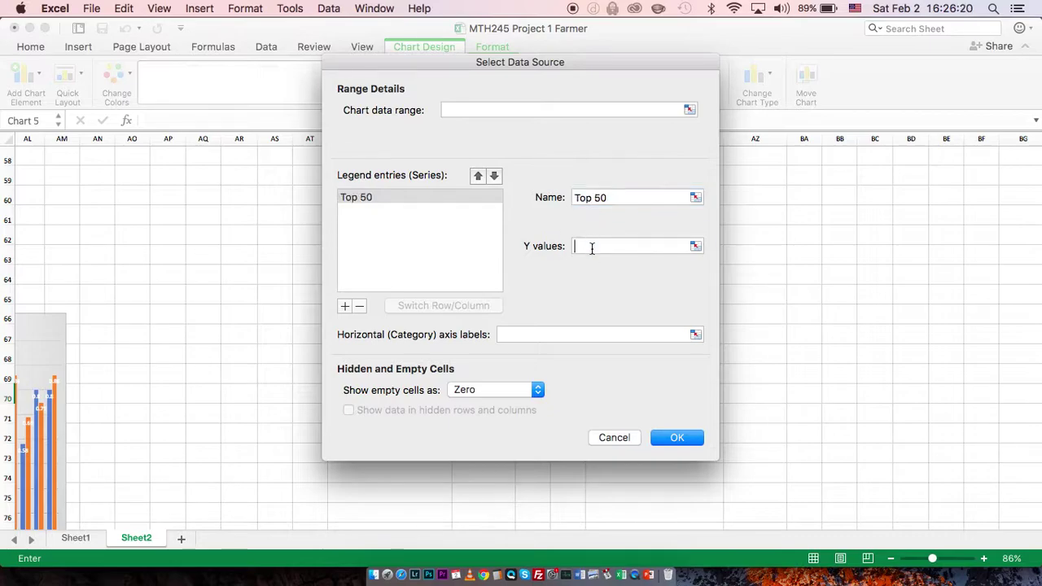
left_click(696, 247)
scroll(439, 243, "up", 15)
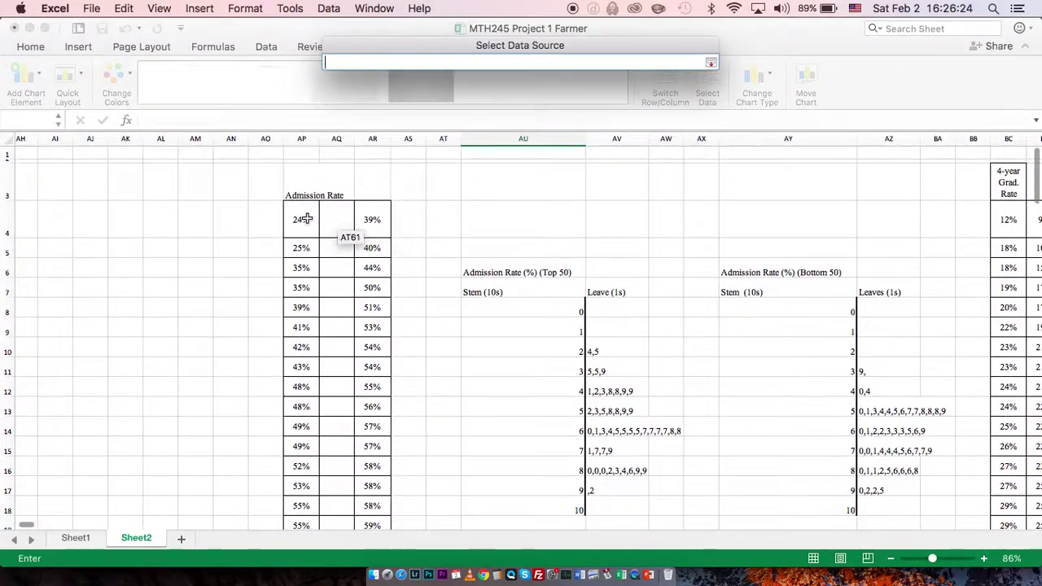
left_click(301, 221)
scroll(298, 250, "down", 15)
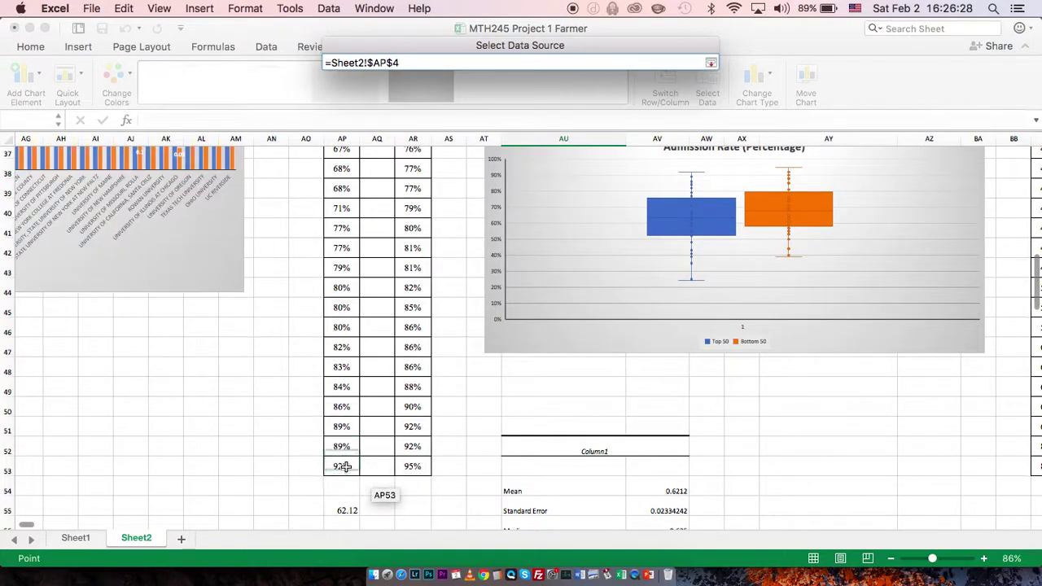
left_click(342, 465, "shift")
left_click(711, 62)
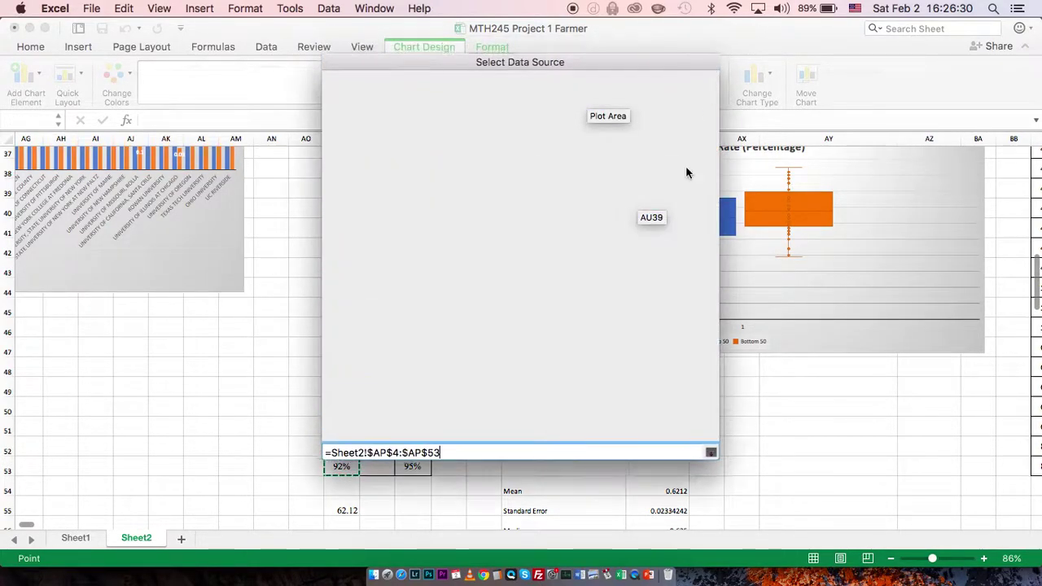
Add a second series, Bottom 50, with values AR4:AR53 and confirm the data source
left_click(345, 307)
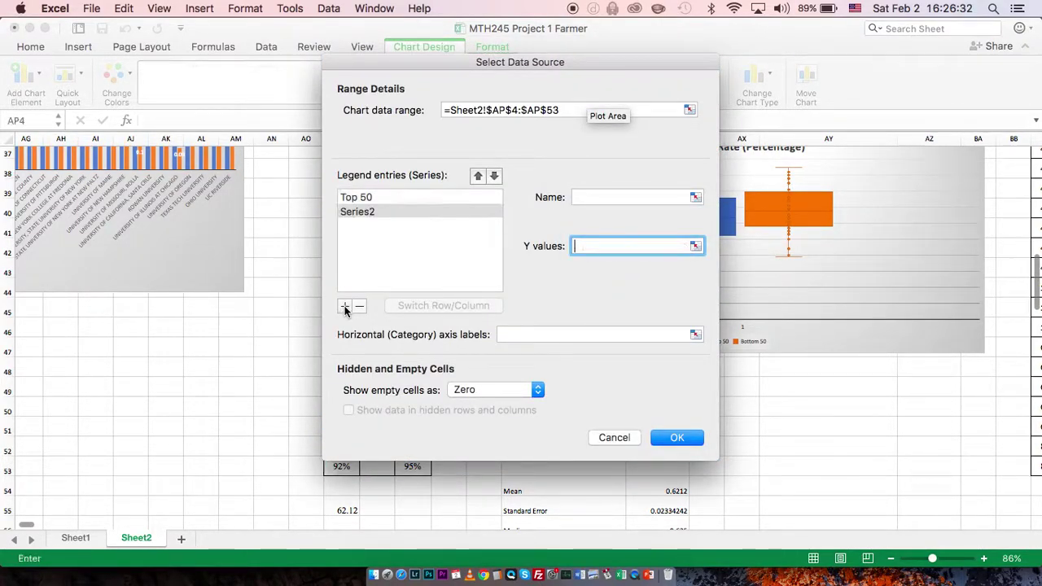
left_click(579, 198)
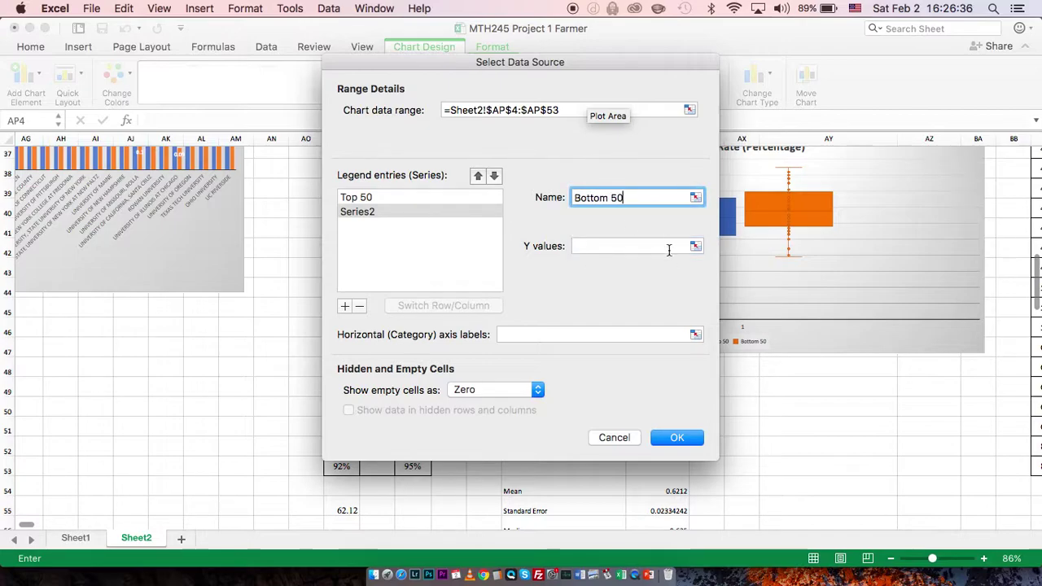
left_click(696, 246)
scroll(407, 183, "up", 10)
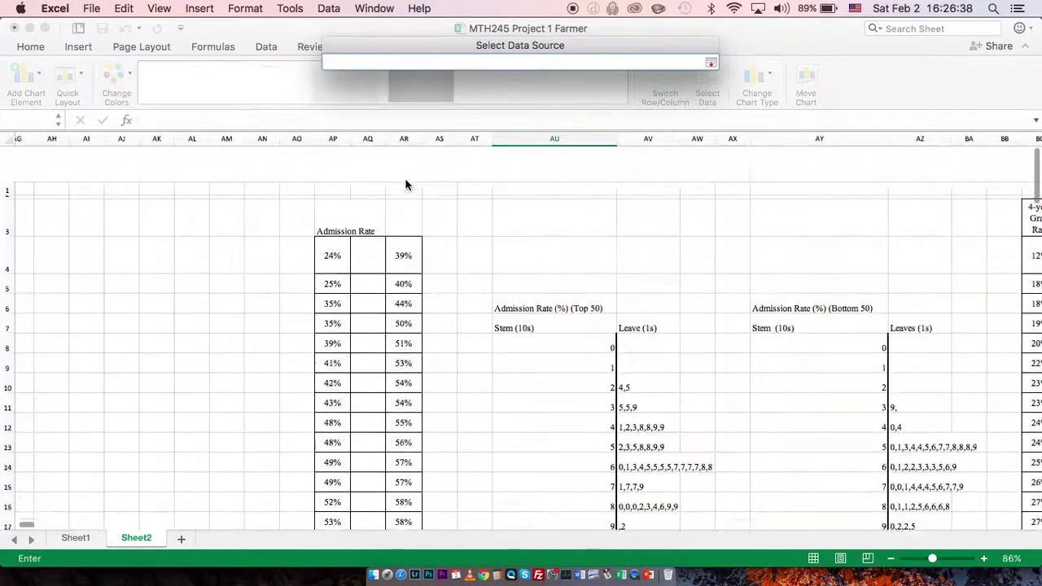
left_click(403, 218)
scroll(403, 216, "down", 10)
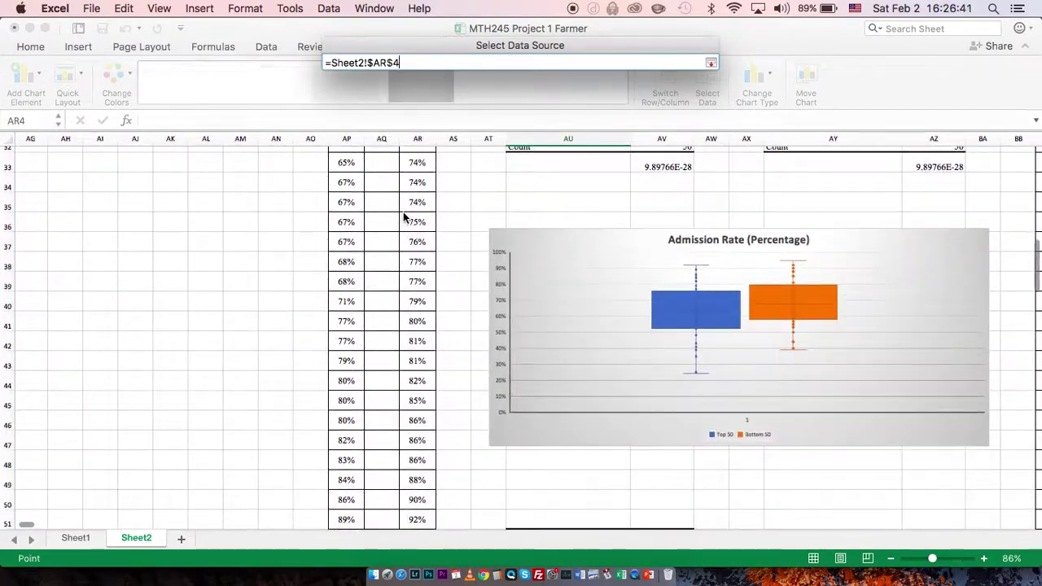
scroll(403, 212, "down", 5)
left_click(411, 328, "shift")
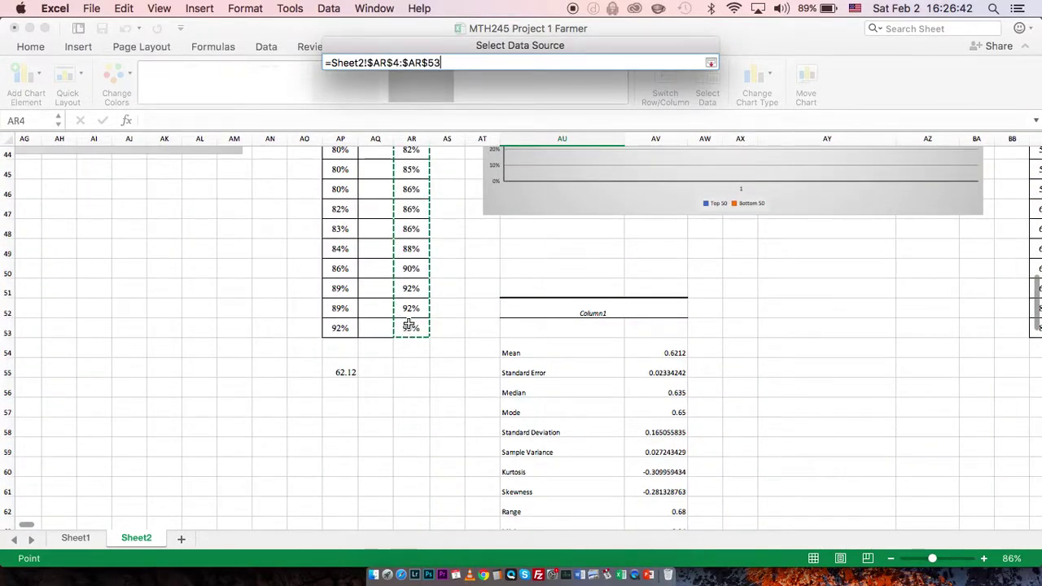
left_click(711, 59)
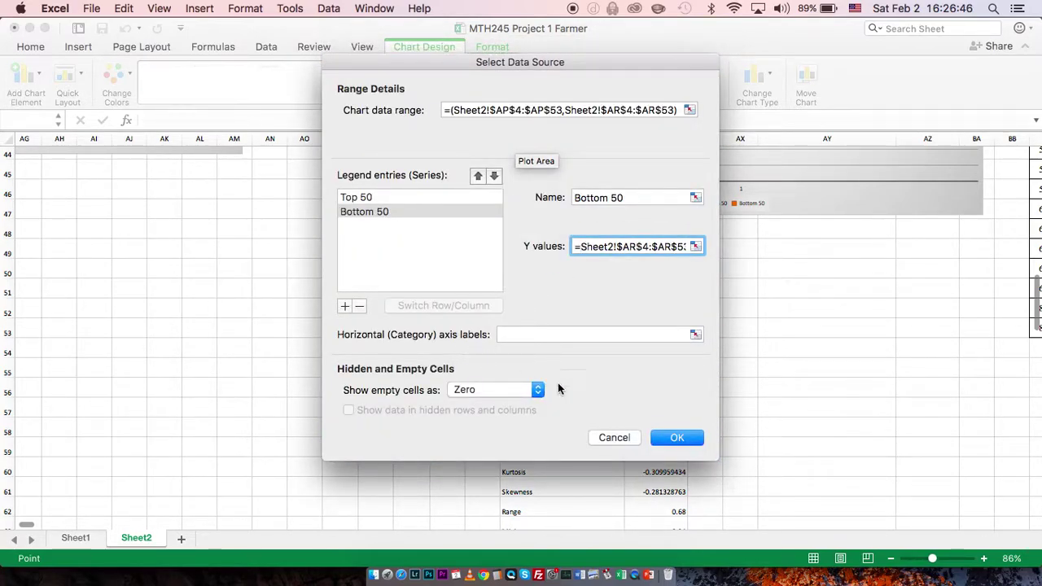
left_click(675, 437)
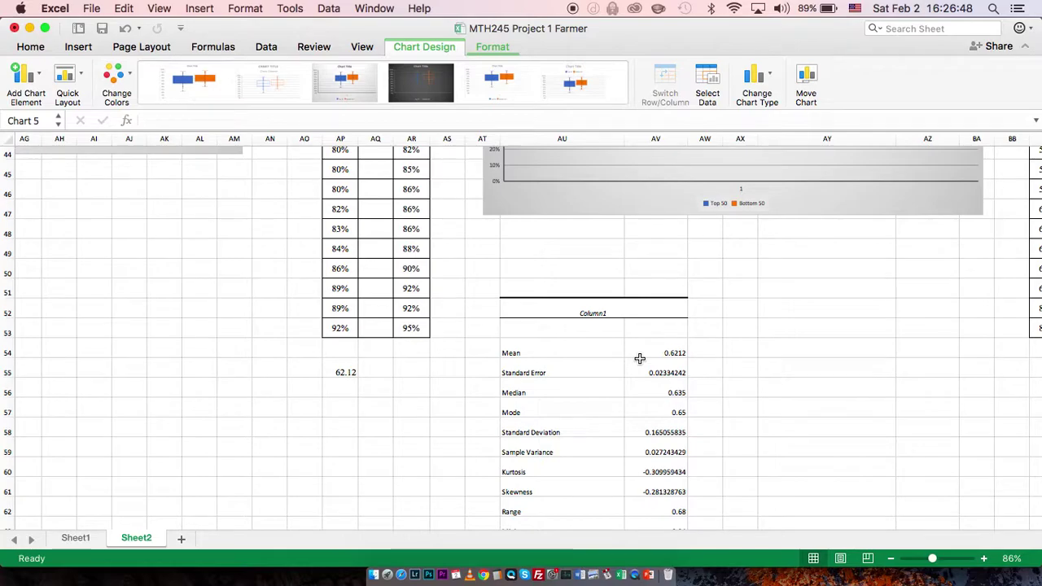
Drag the Top 50 vs Bottom 50 box plot beside the statistics, apply the third chart style, and enlarge it
scroll(640, 358, "down", 10)
scroll(640, 359, "right", 3)
scroll(640, 358, "up", 3)
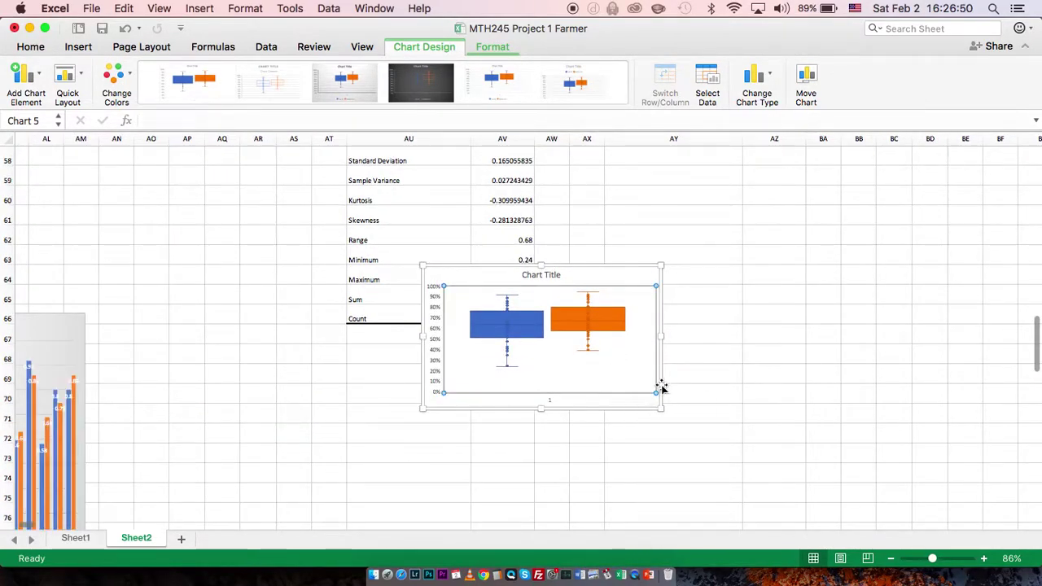
left_click_drag(635, 396, 798, 378)
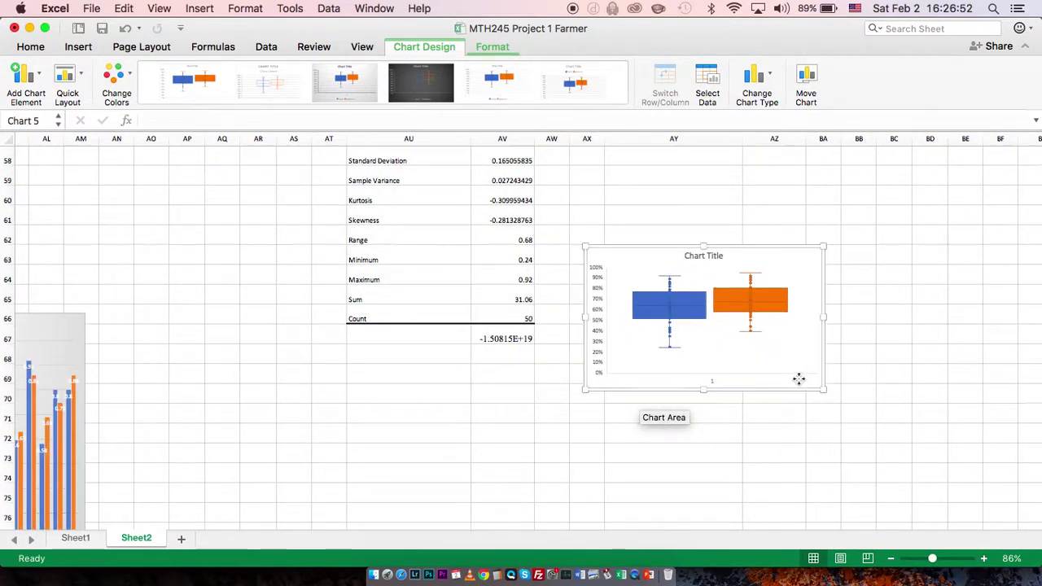
left_click(340, 80)
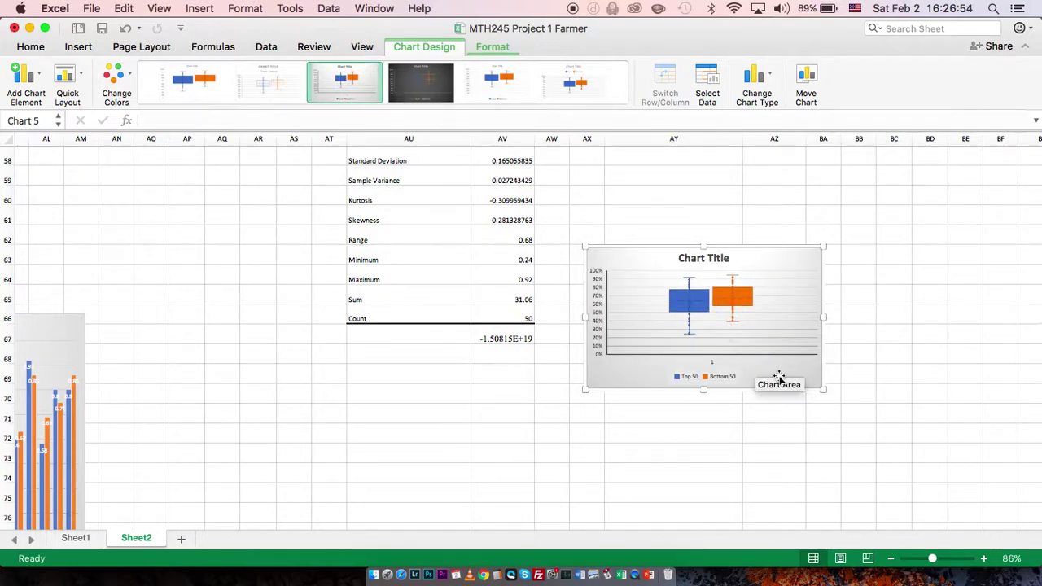
left_click_drag(823, 389, 853, 420)
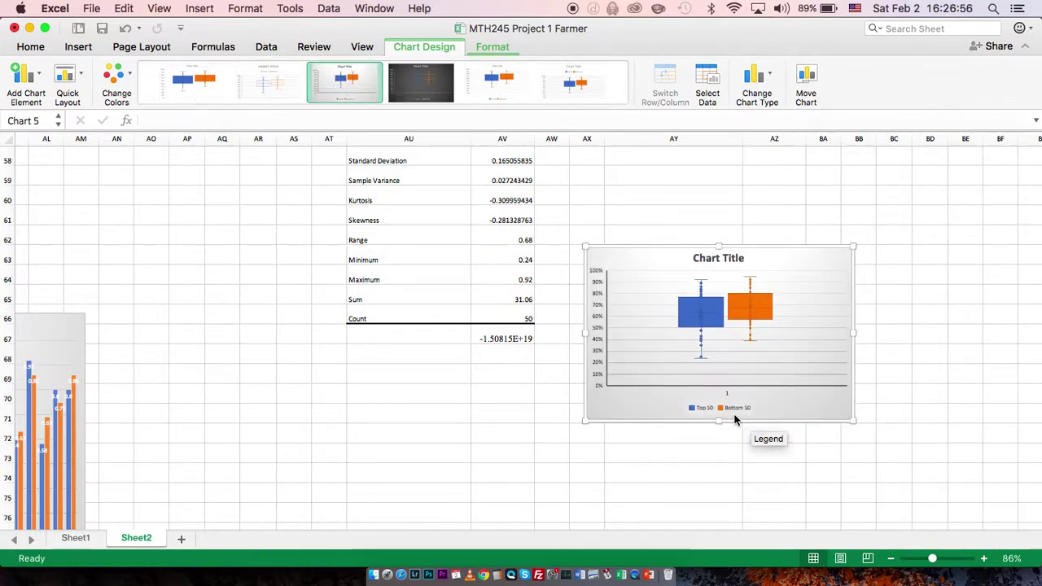
scroll(735, 419, "up", 5)
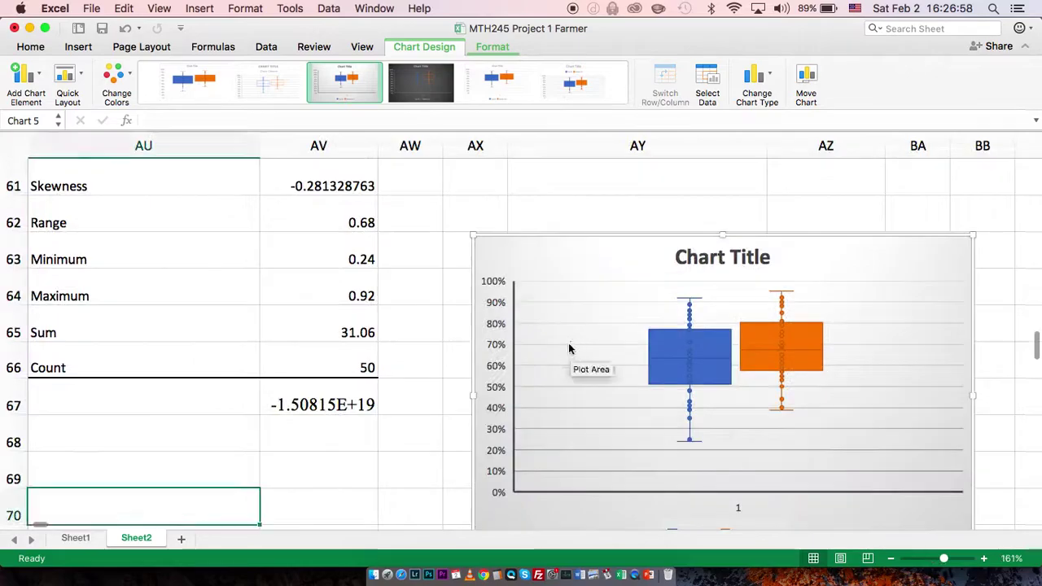
scroll(572, 349, "right", 4)
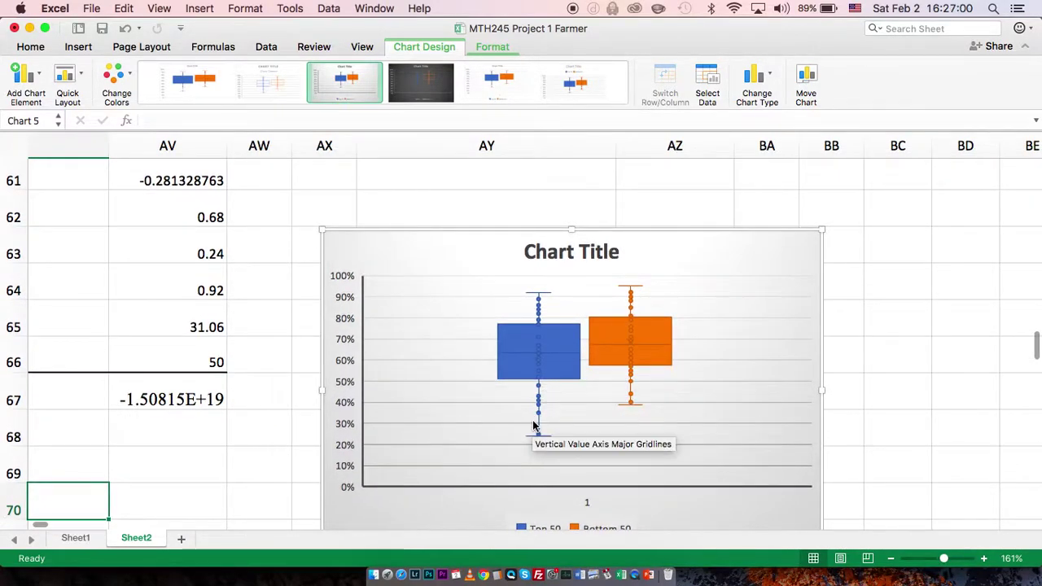
Open the handwritten PDF notes and scroll to the Box & Whisker page with quartiles 52%, 63.5%, 77%
key("ctrl+Up")
left_click(348, 182)
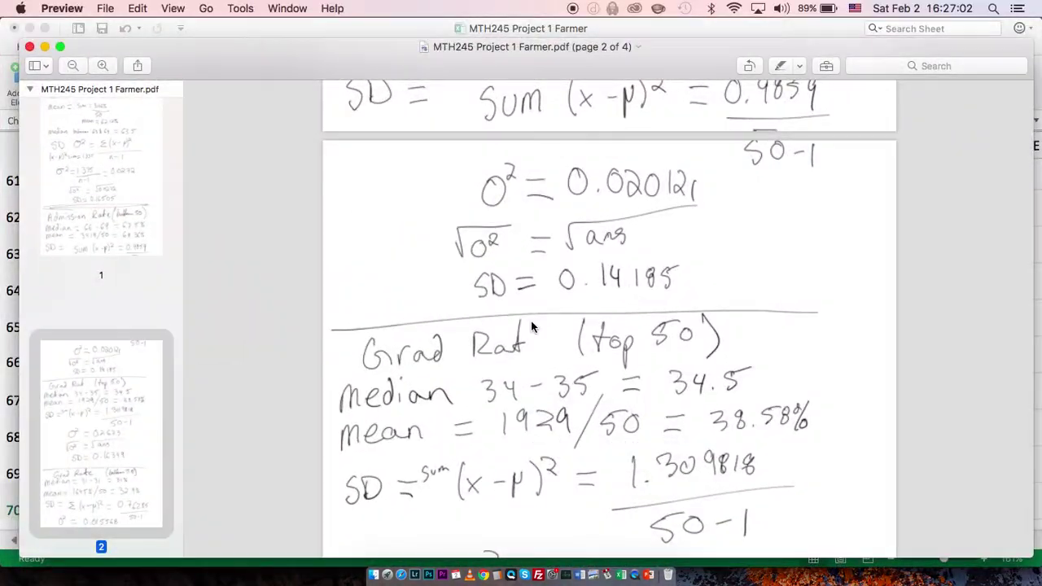
scroll(530, 327, "down", 10)
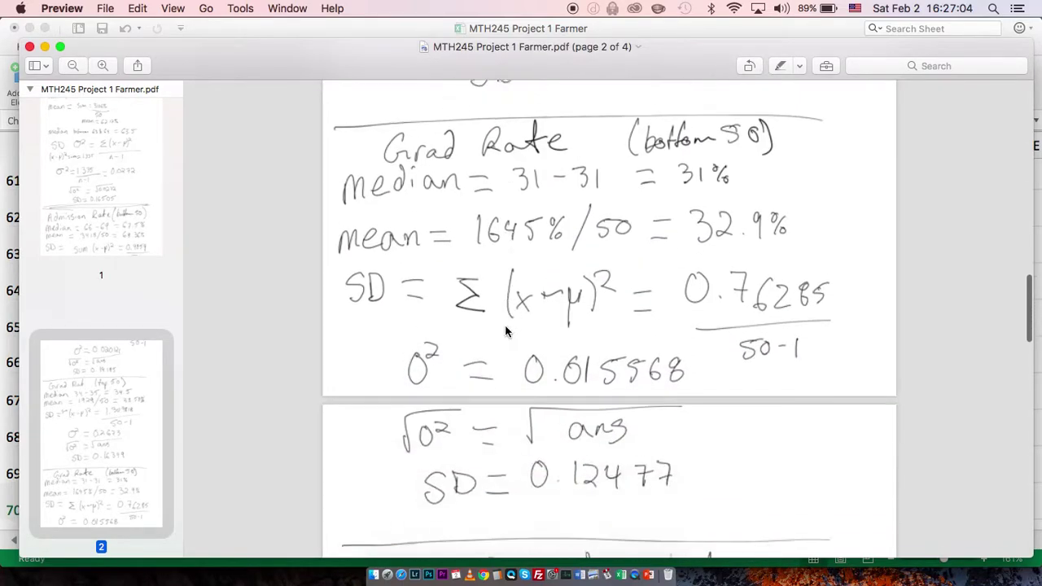
scroll(505, 330, "down", 10)
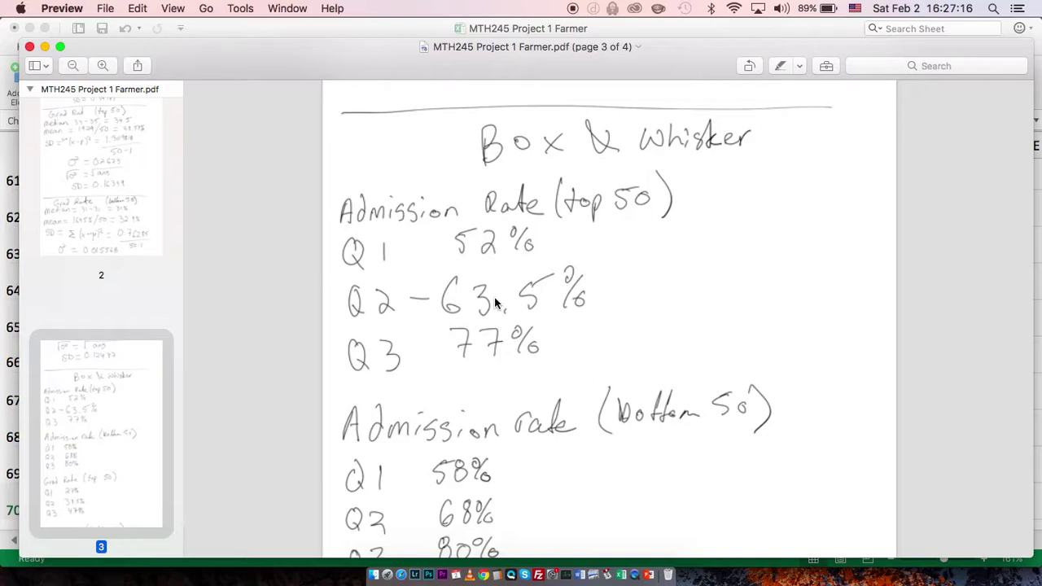
key("ctrl+Up")
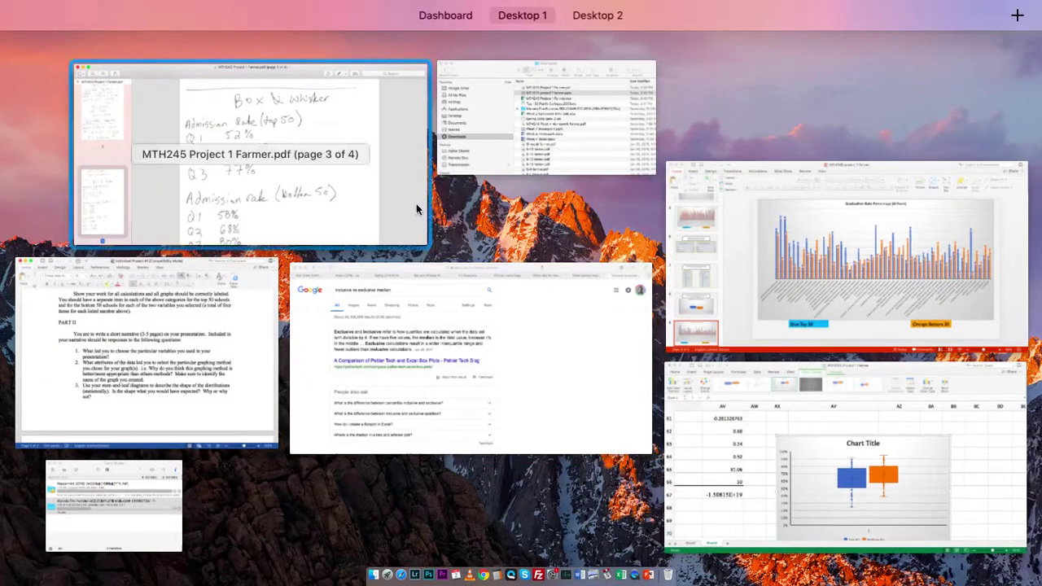
Set the Top 50 series' Quartile Calculation to Inclusive median in Format Data Series
left_click(800, 474)
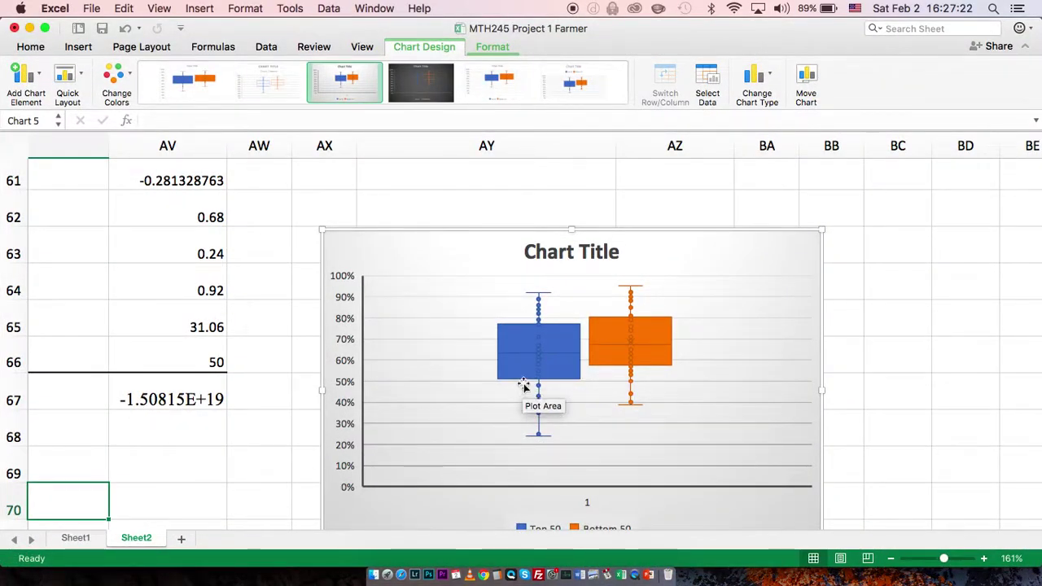
left_click(525, 374)
right_click(523, 367)
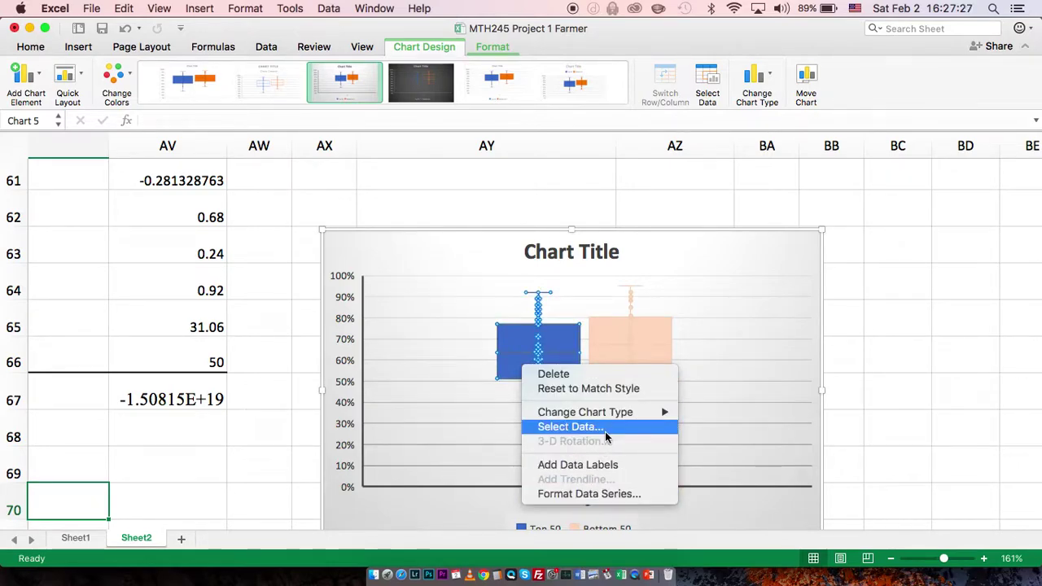
left_click(590, 493)
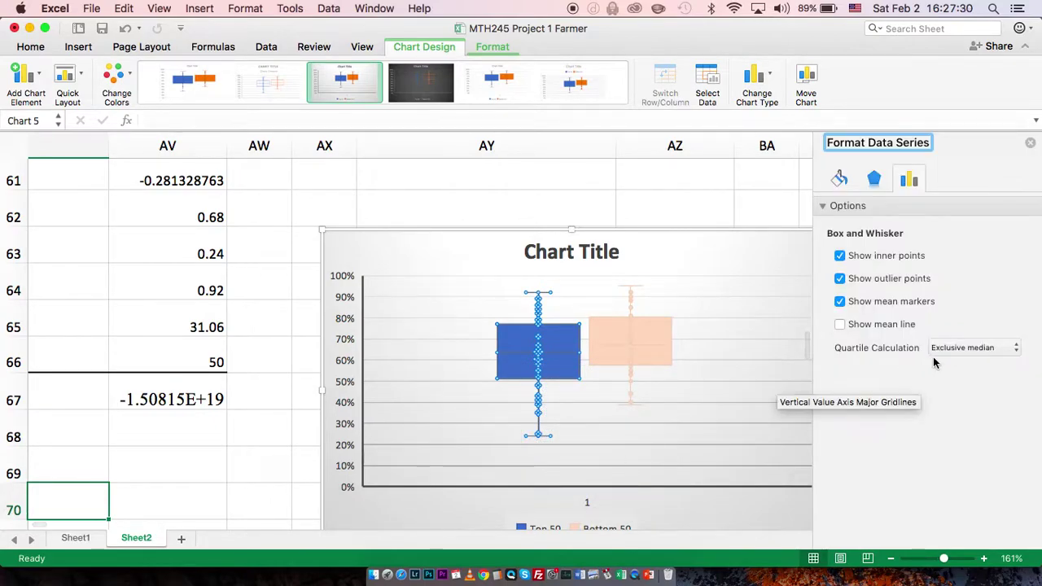
left_click(956, 350)
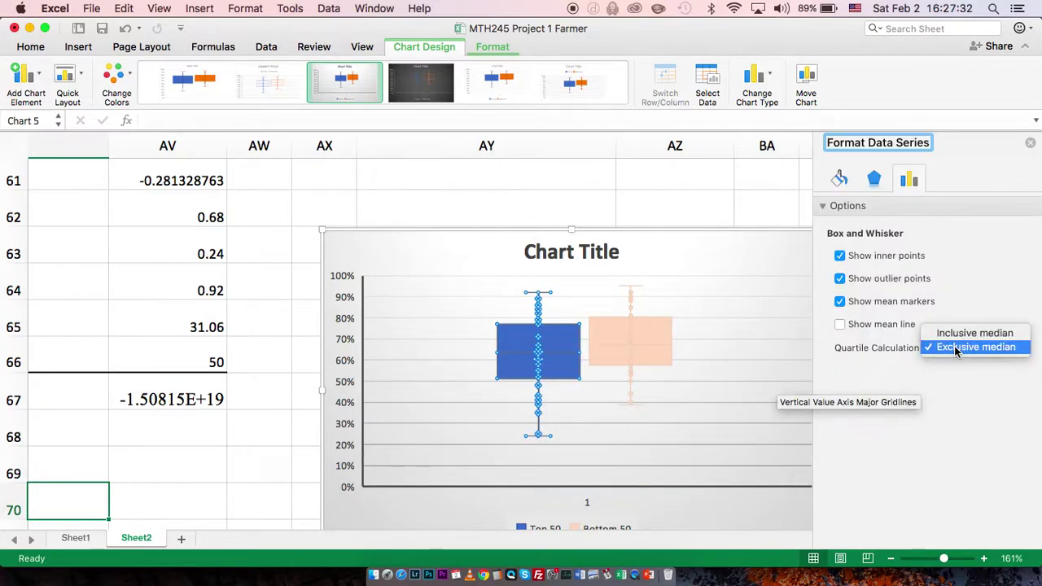
left_click(957, 333)
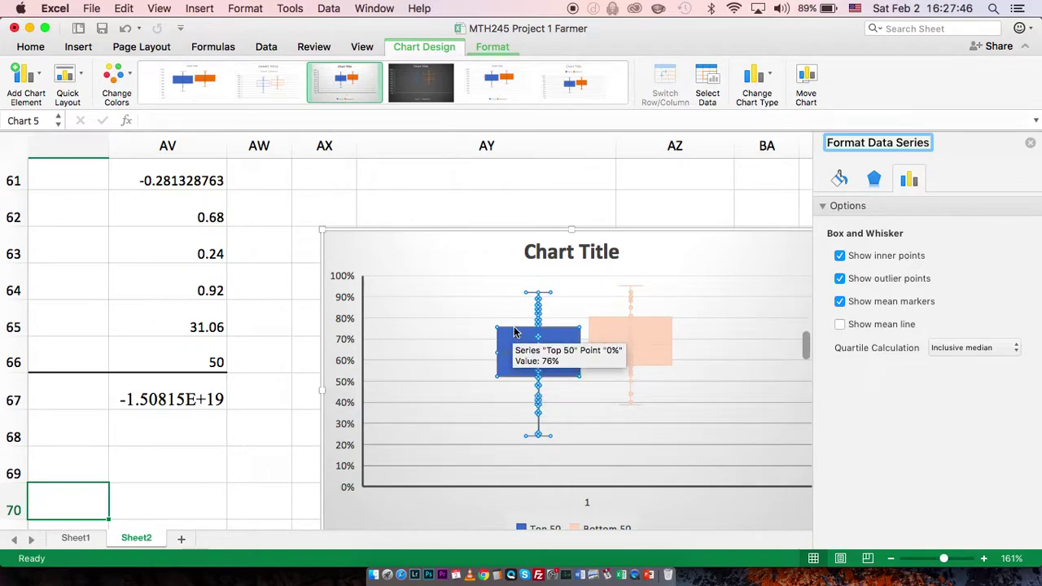
Check the updated box plot against the handwritten Box & Whisker notes, then reselect the plot area
key("ctrl+Up")
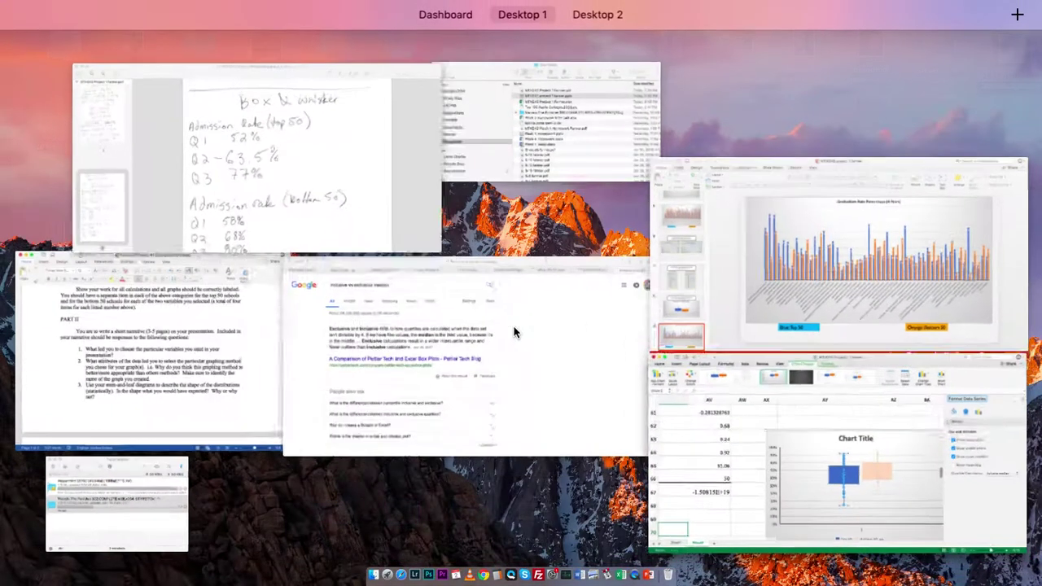
left_click(337, 214)
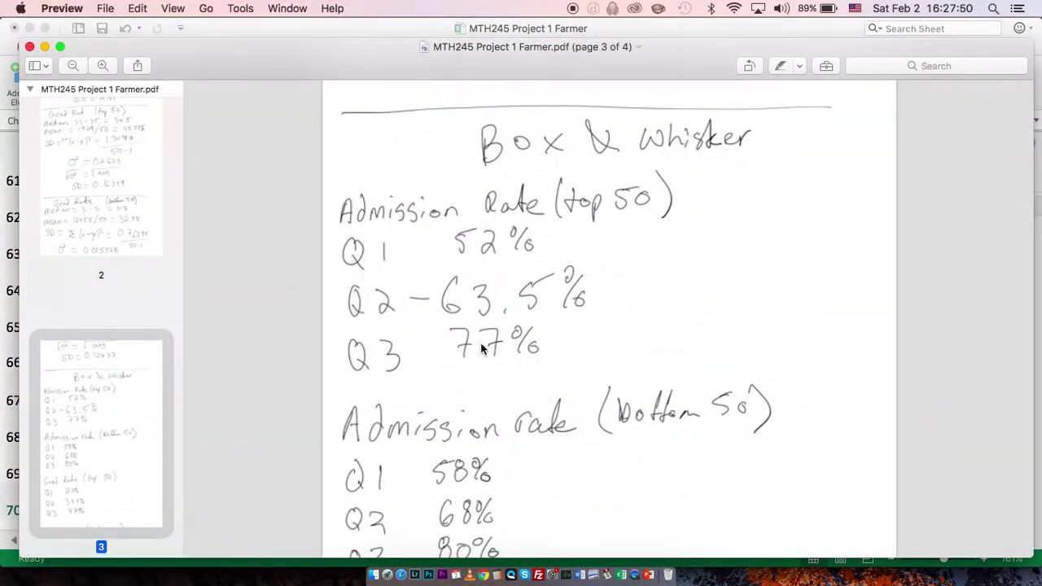
key("ctrl+Up")
left_click(776, 468)
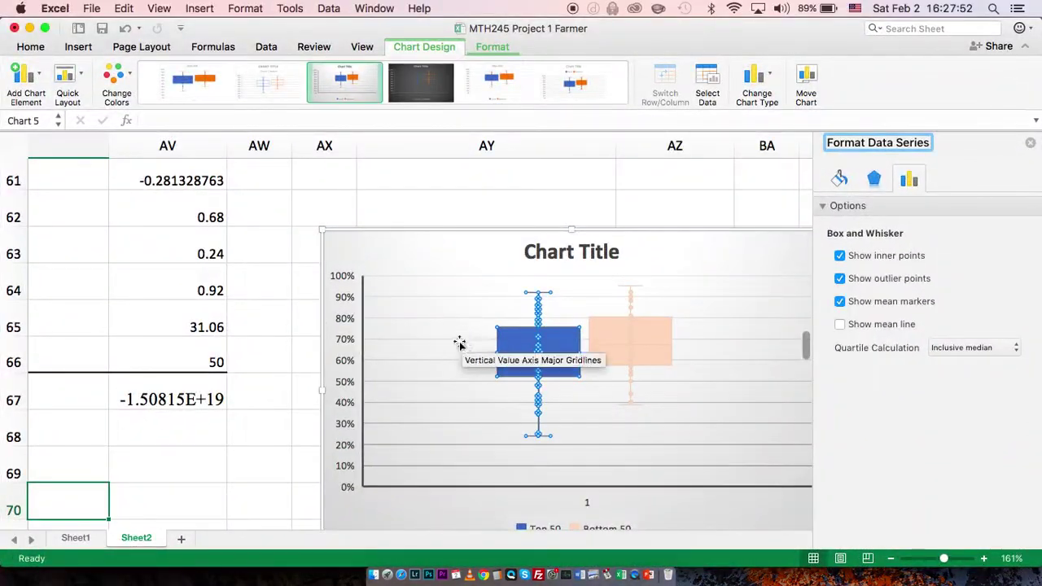
left_click(637, 417)
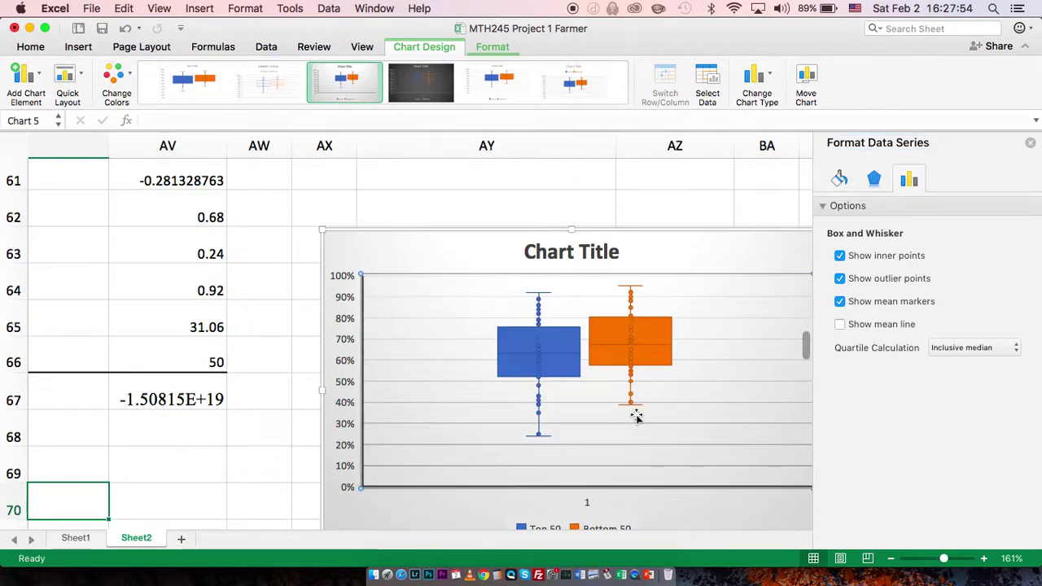
Look over the graduation rate bar chart and the Admission Rate and Graduation Rate box plots, then show all windows
scroll(673, 442, "down", 3)
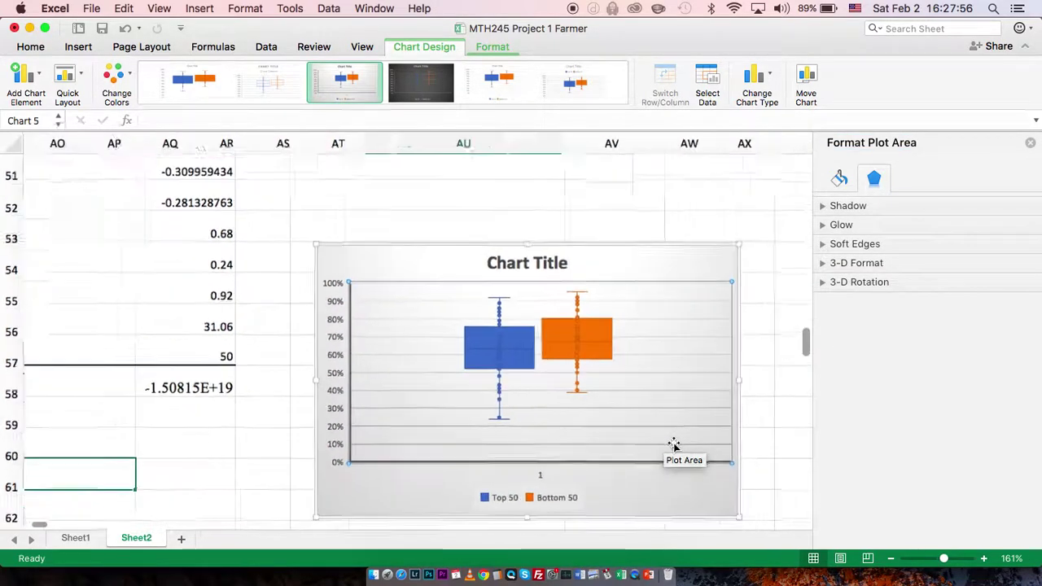
scroll(674, 445, "down", 3)
scroll(675, 449, "down", 5)
left_click(571, 254)
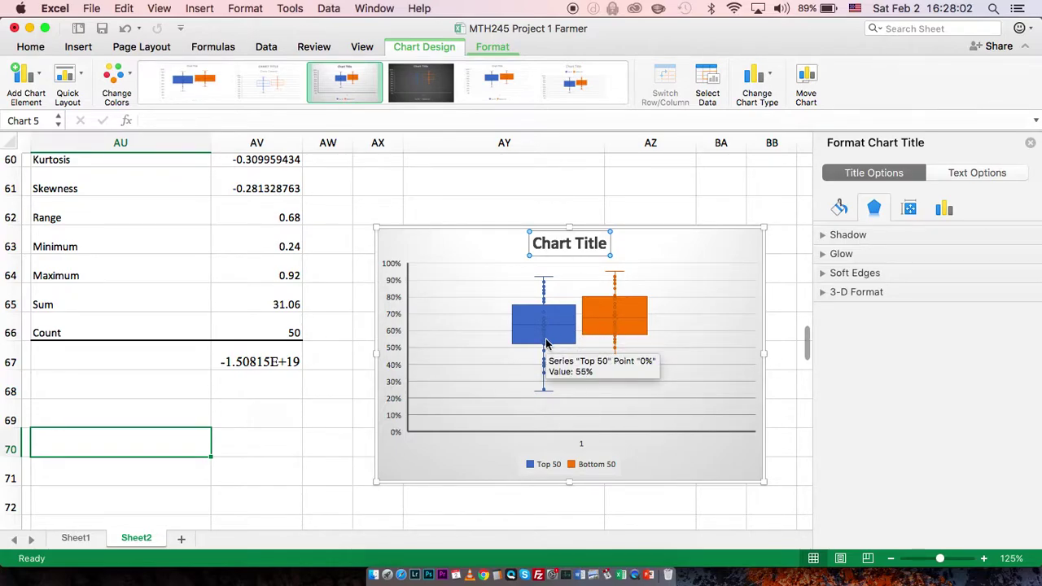
scroll(595, 327, "up", 1)
scroll(595, 327, "right", 1)
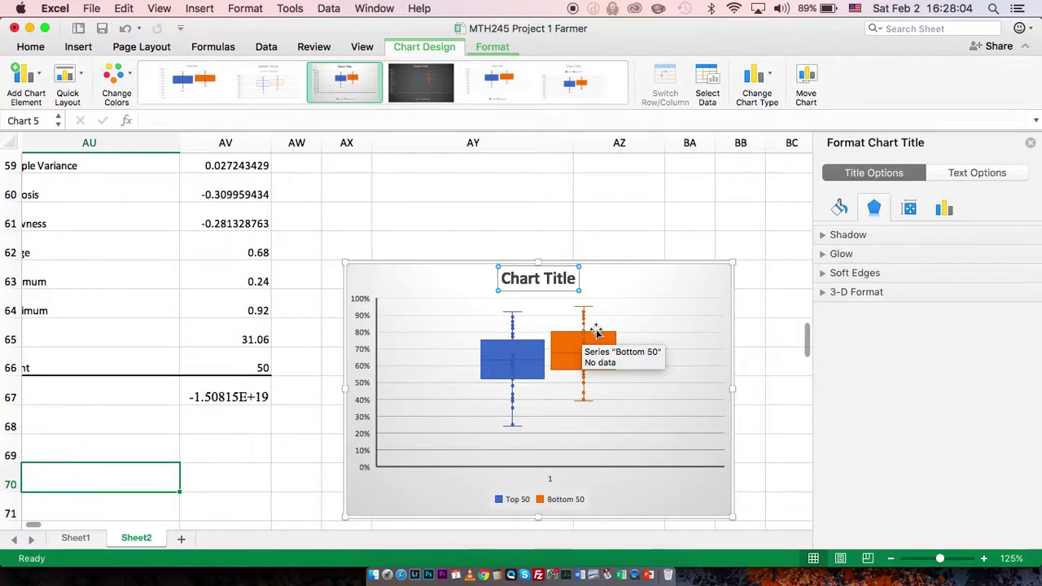
scroll(595, 328, "down", 3)
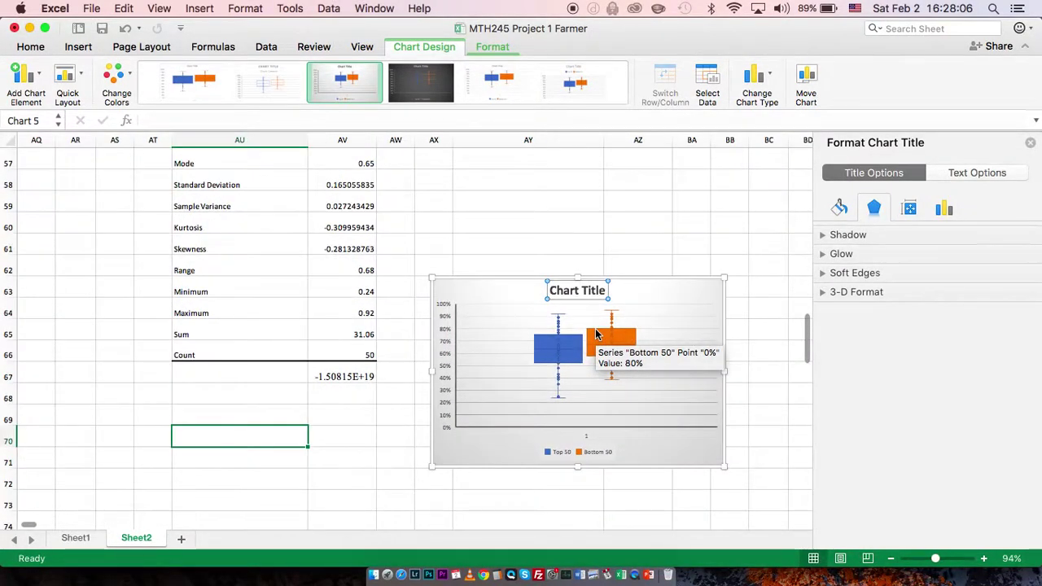
scroll(595, 334, "up", 10)
scroll(595, 333, "right", 3)
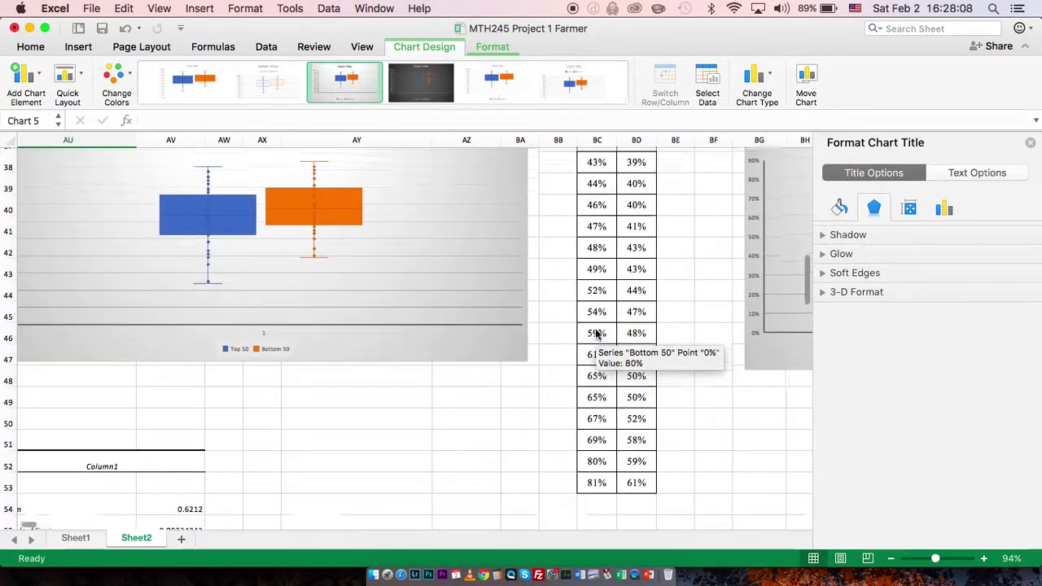
scroll(595, 333, "up", 15)
scroll(595, 334, "left", 3)
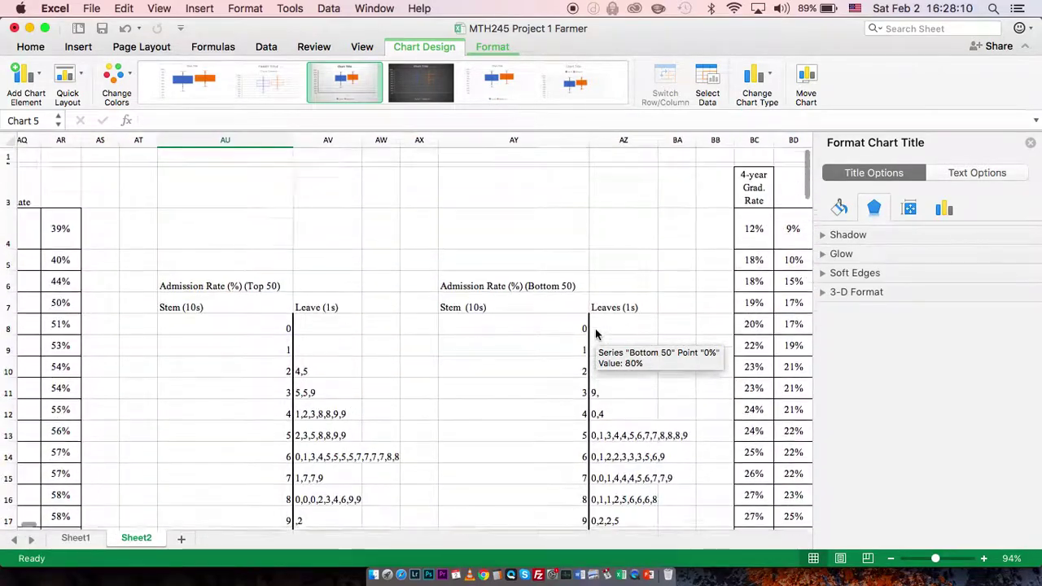
scroll(595, 328, "down", 5)
scroll(594, 328, "left", 3)
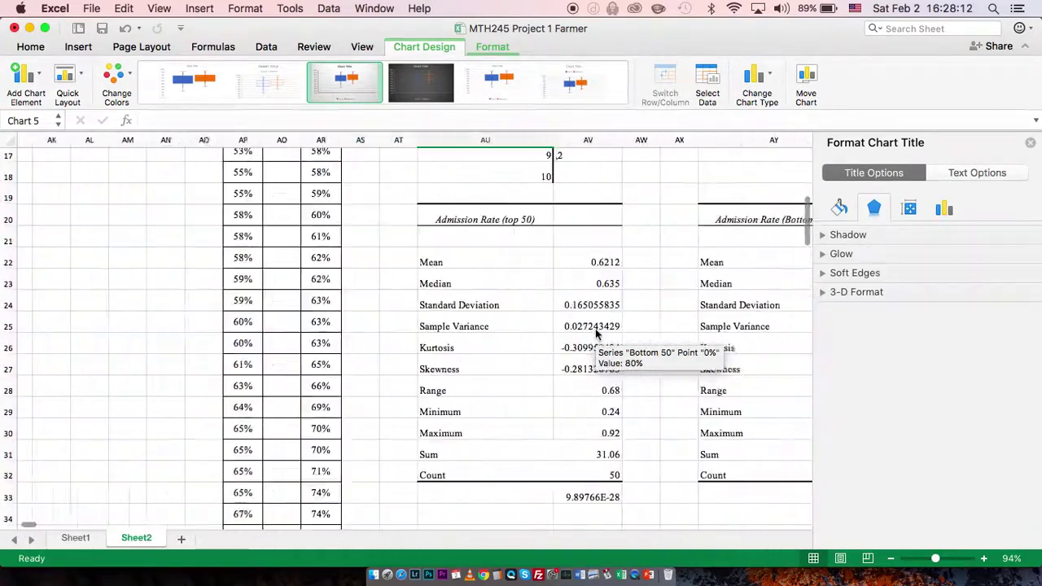
scroll(595, 328, "left", 6)
scroll(595, 328, "down", 5)
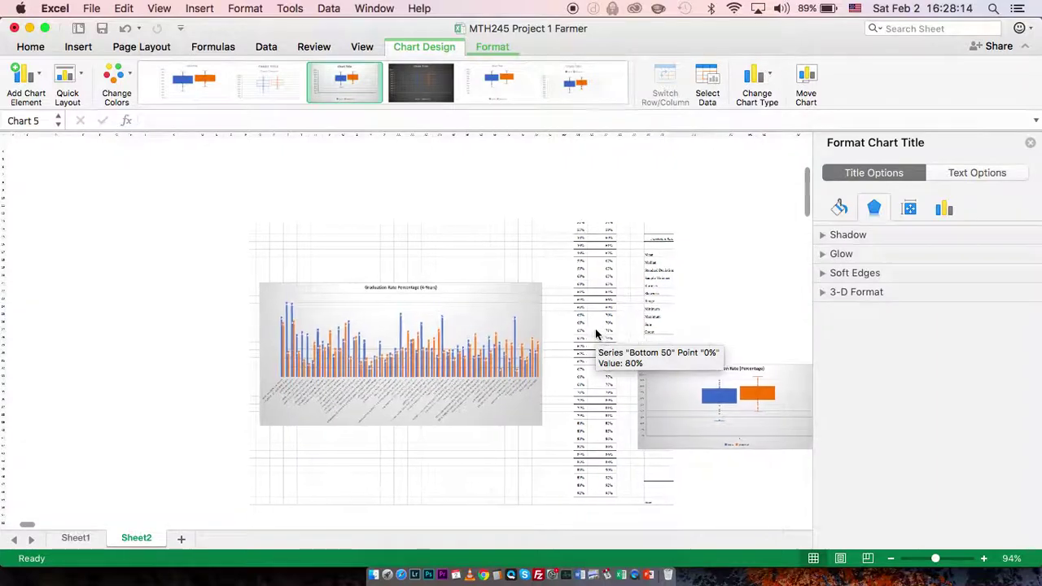
scroll(595, 328, "down", 1)
scroll(595, 328, "right", 1)
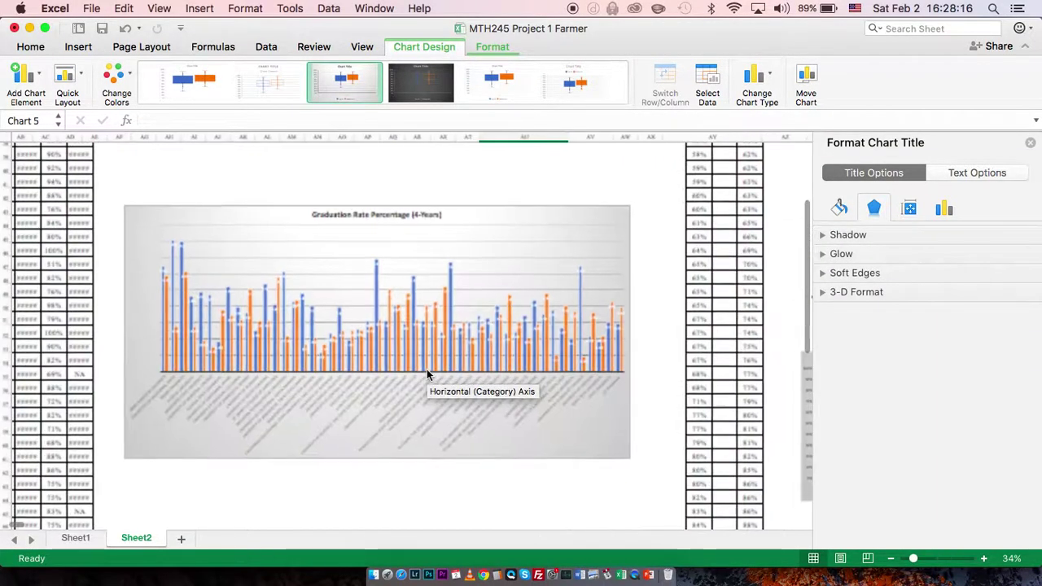
scroll(427, 369, "up", 5)
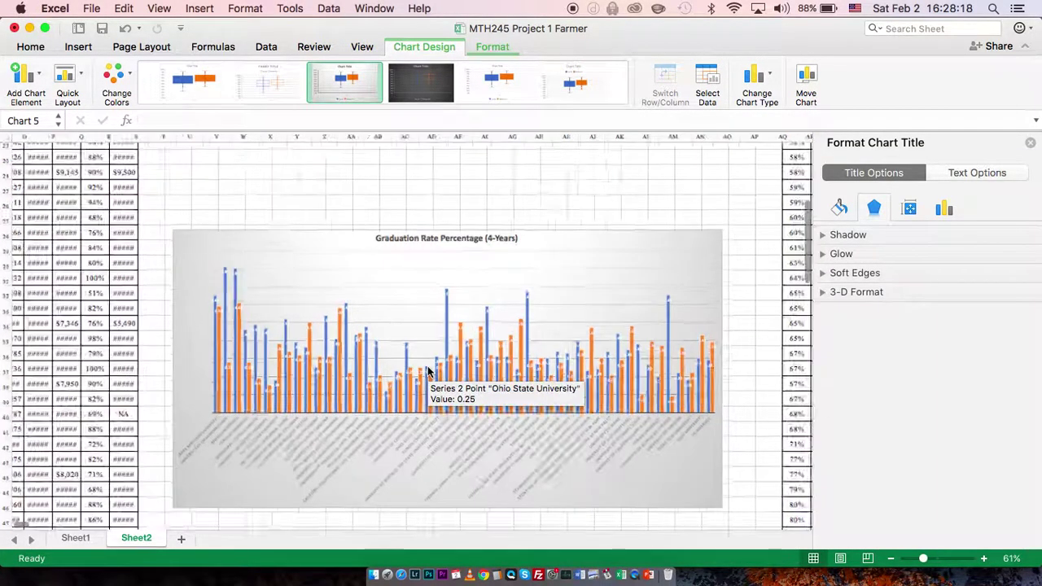
scroll(427, 368, "up", 2)
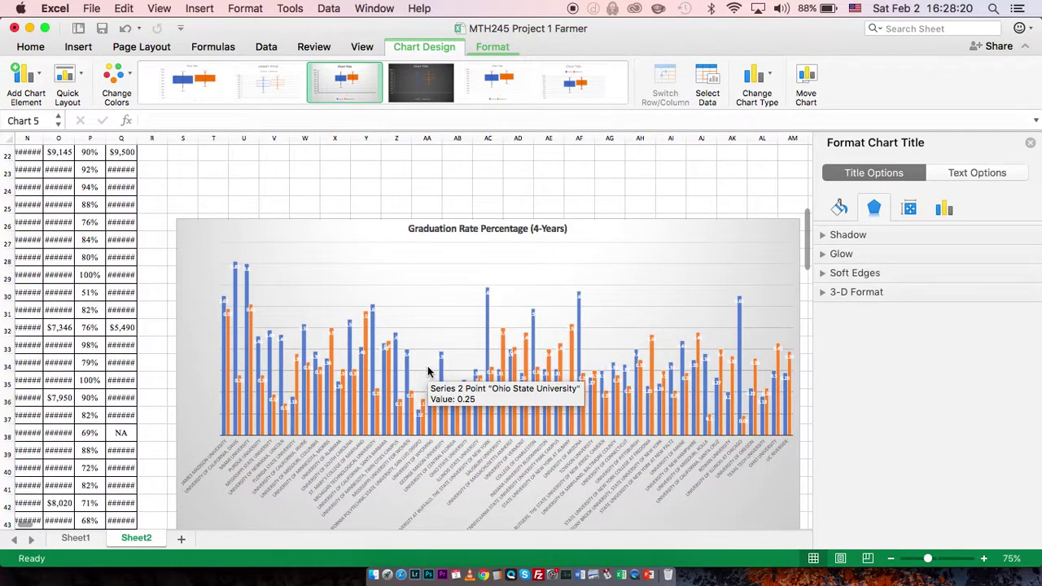
scroll(428, 372, "right", 15)
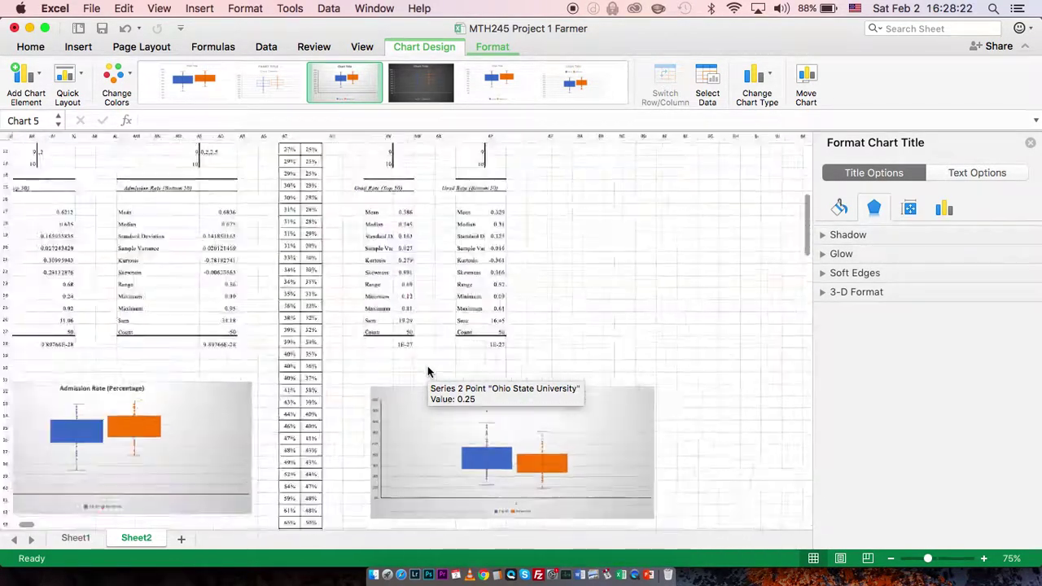
scroll(428, 372, "up", 5)
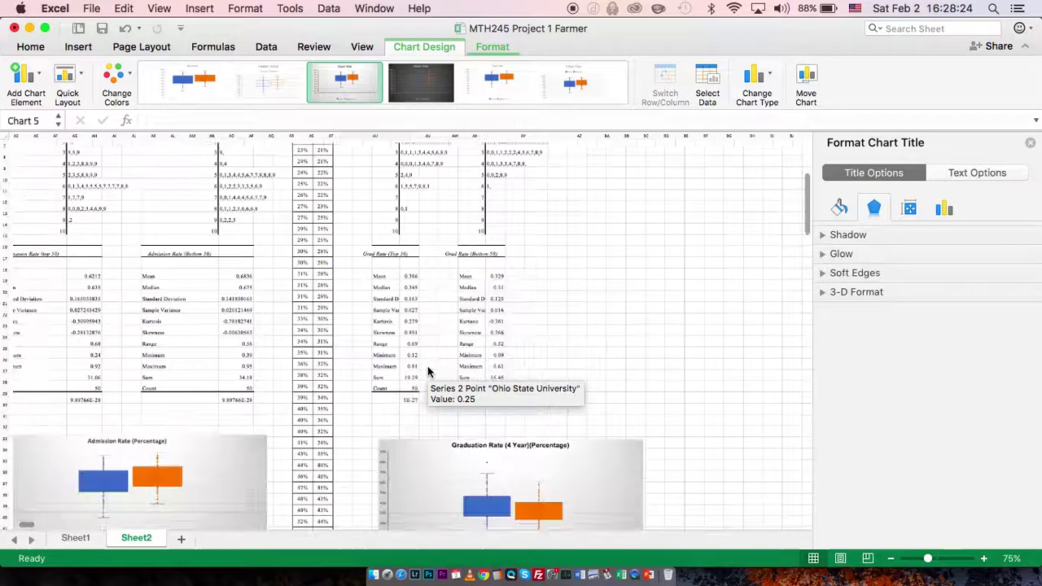
scroll(427, 372, "down", 10)
key("ctrl+Up")
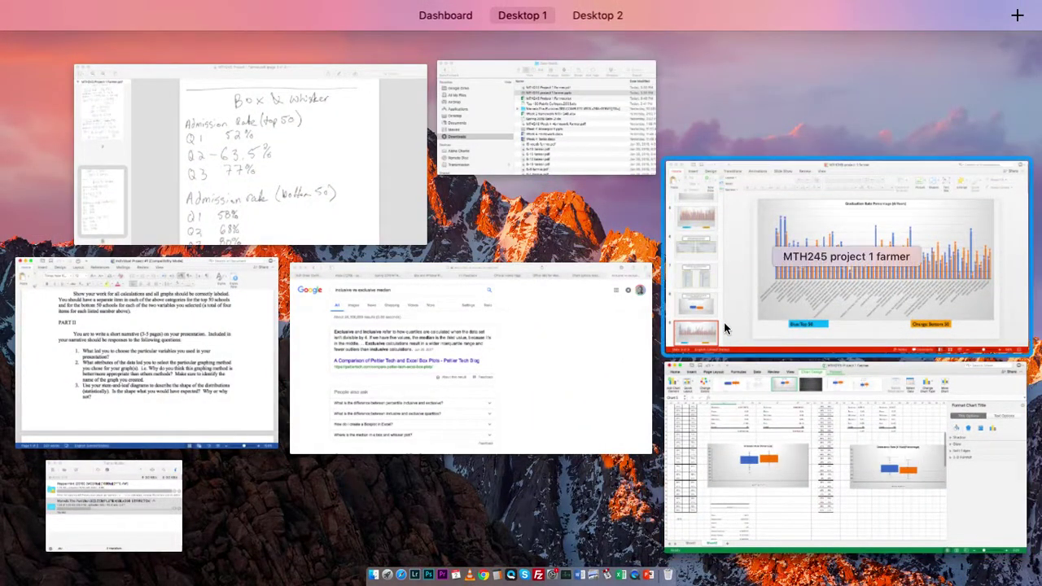
Bring the PowerPoint deck forward and review the title slide and admission rate statistics slide
left_click(728, 318)
key("Up")
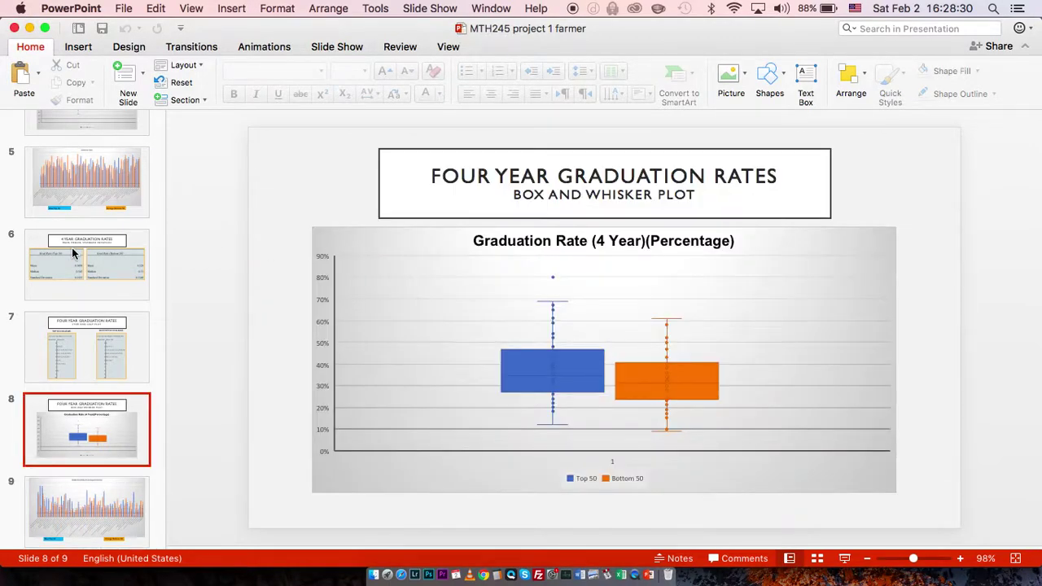
scroll(72, 248, "up", 2)
scroll(88, 167, "up", 6)
left_click(89, 168)
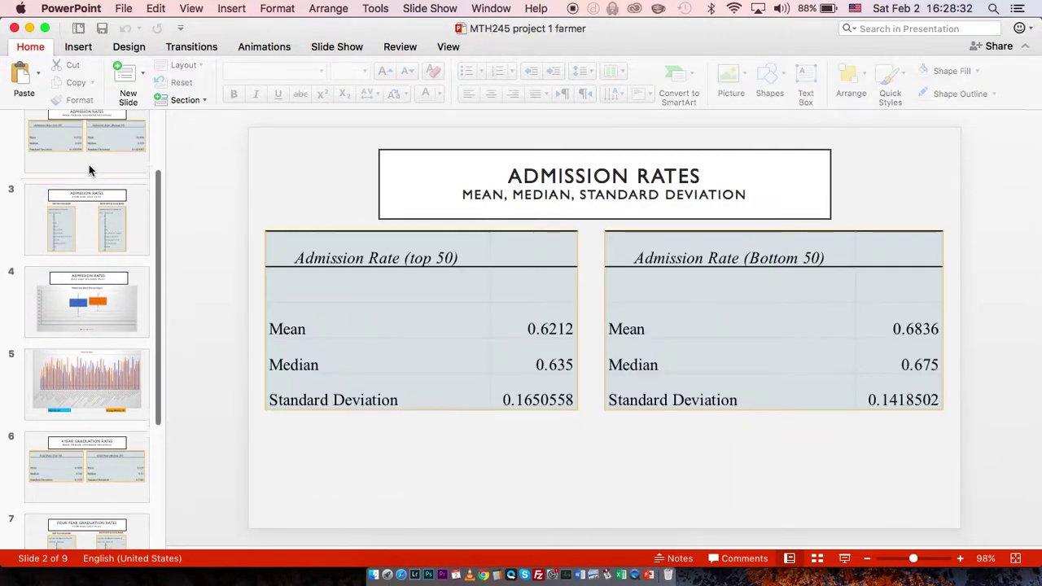
scroll(89, 168, "up", 3)
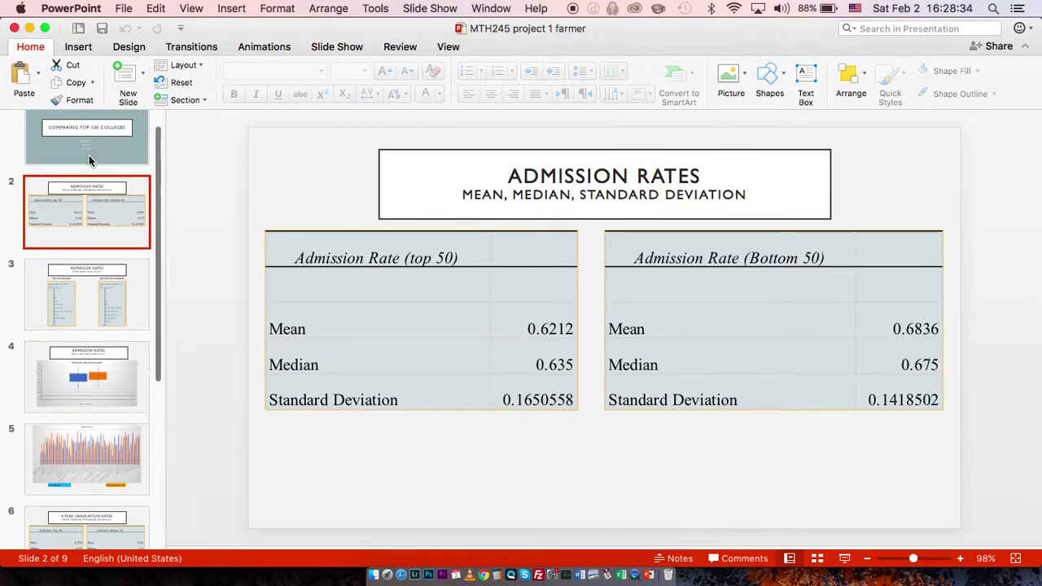
left_click(88, 175)
left_click(87, 247)
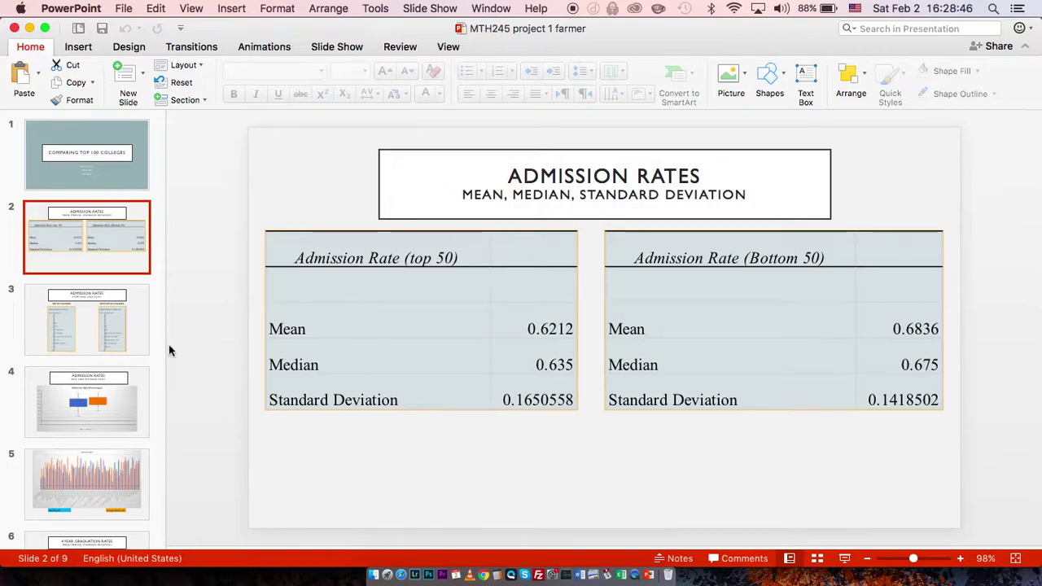
Page through slides 3 to 9, ending on the four-year graduation rate bar chart
left_click(80, 328)
scroll(80, 328, "down", 2)
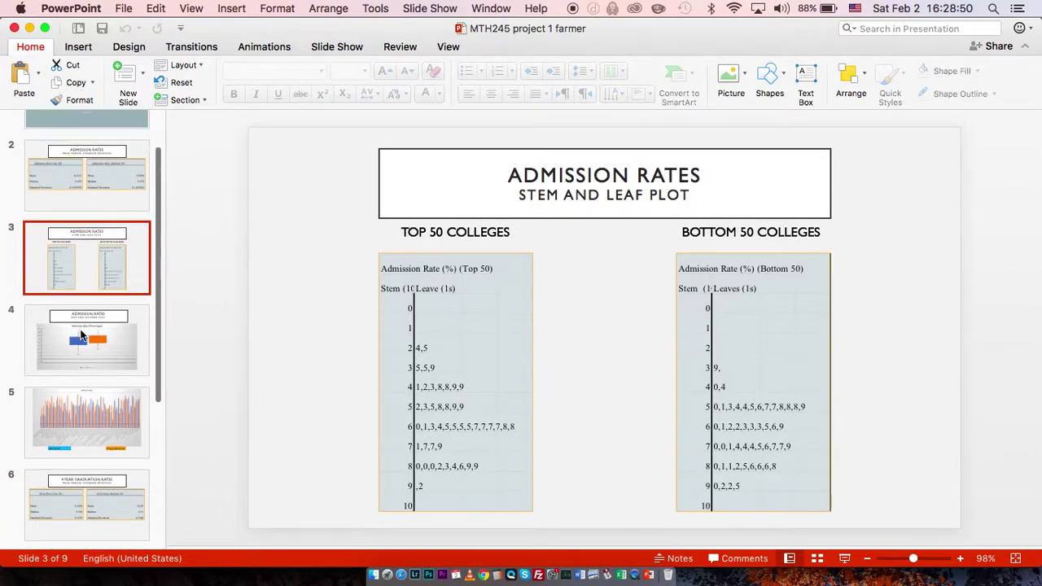
left_click(80, 328)
scroll(80, 334, "down", 2)
left_click(79, 330)
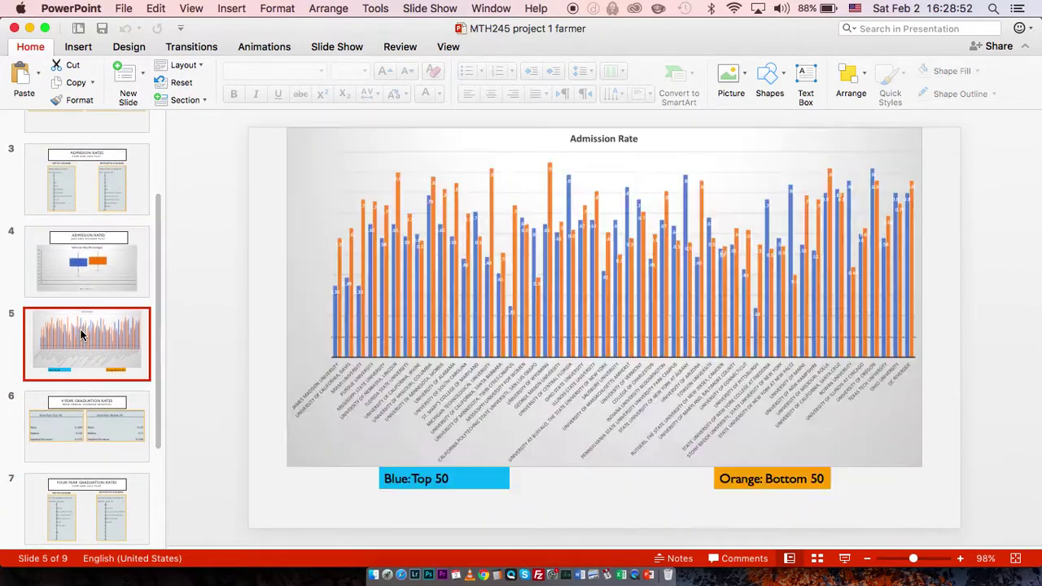
scroll(80, 328, "down", 2)
left_click(80, 328)
scroll(80, 329, "down", 2)
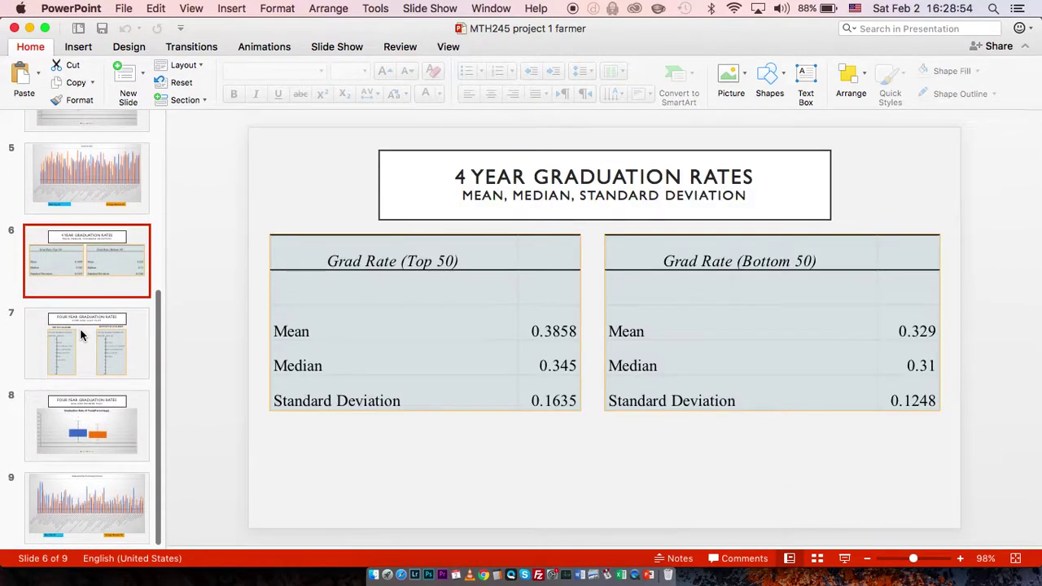
left_click(80, 328)
scroll(80, 328, "down", 1)
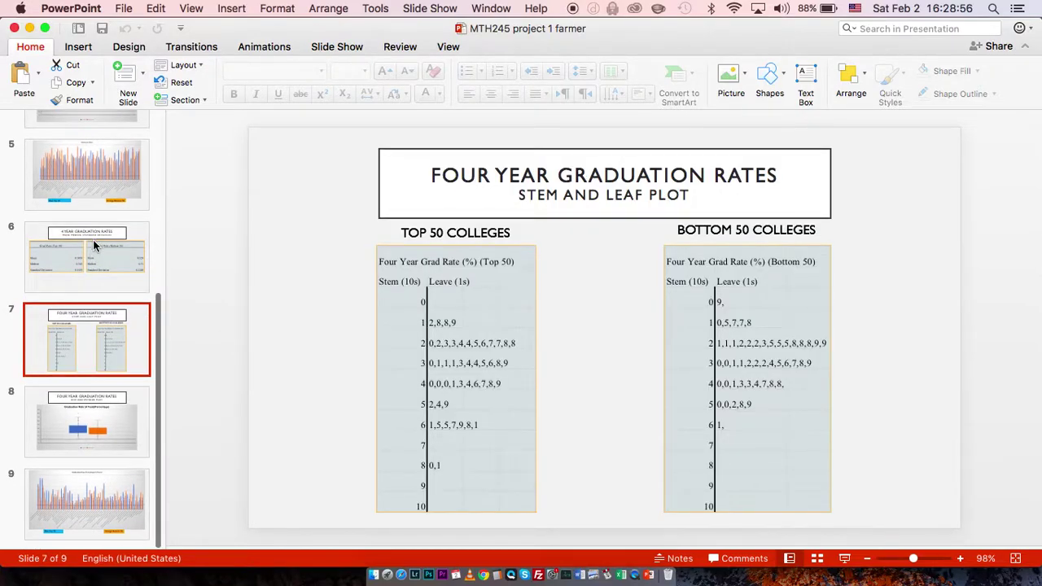
left_click(81, 440)
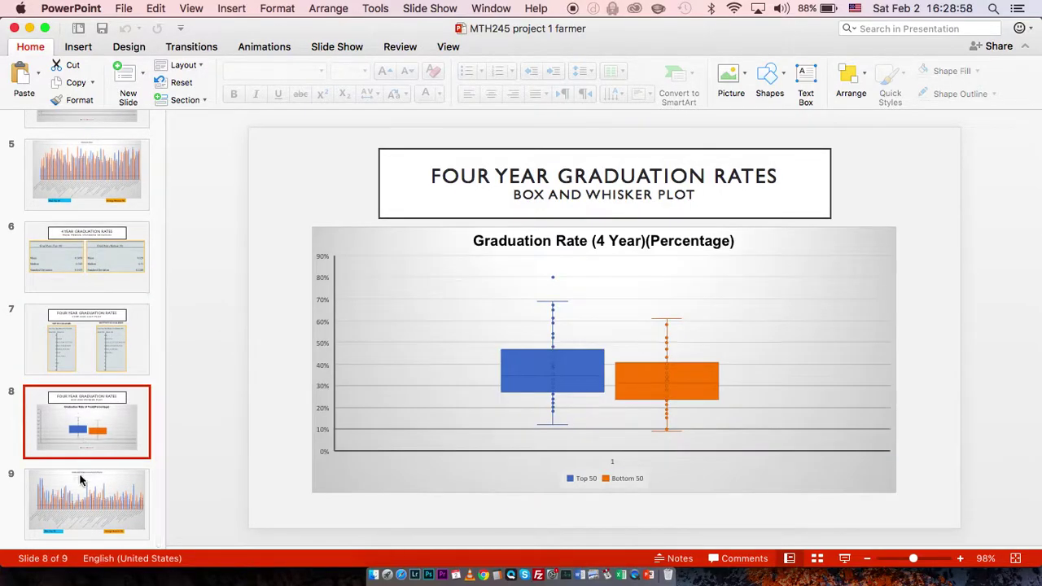
left_click(79, 482)
key("ctrl+Up")
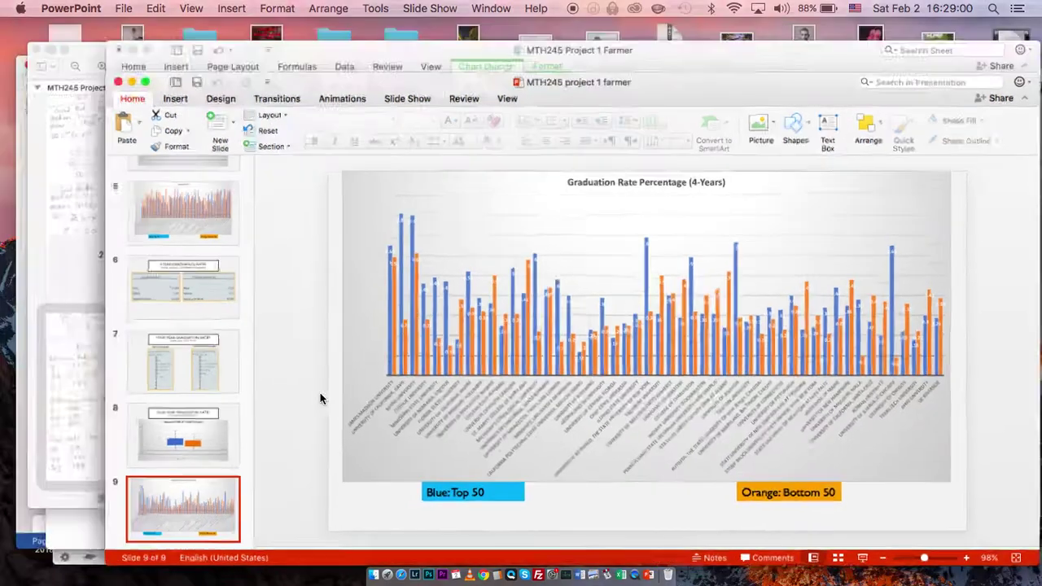
Read back the handwritten notes to page 1's top-50 admission-rate mean of 62.12%
left_click(325, 153)
scroll(454, 234, "up", 20)
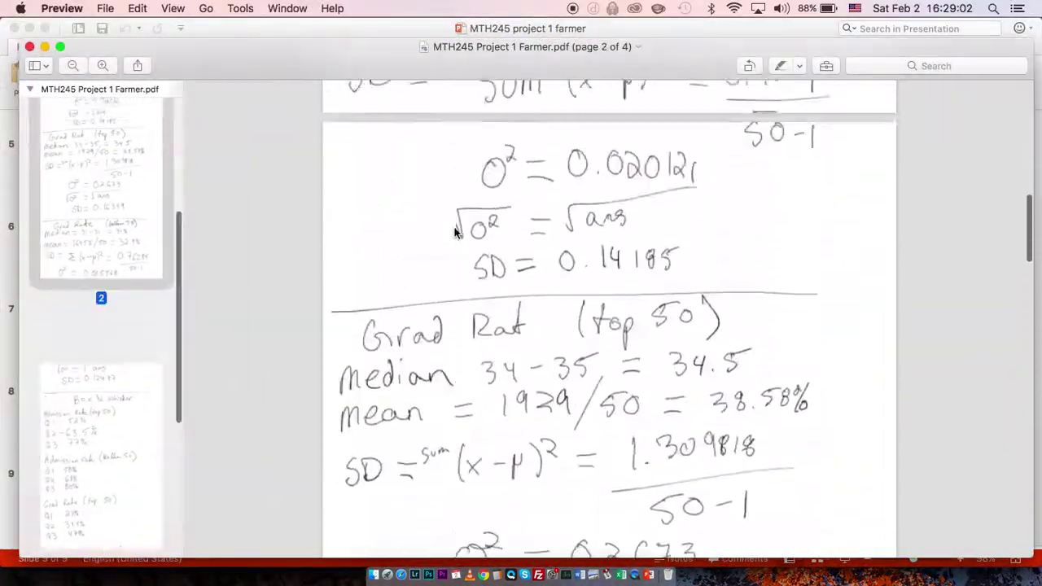
scroll(454, 234, "up", 8)
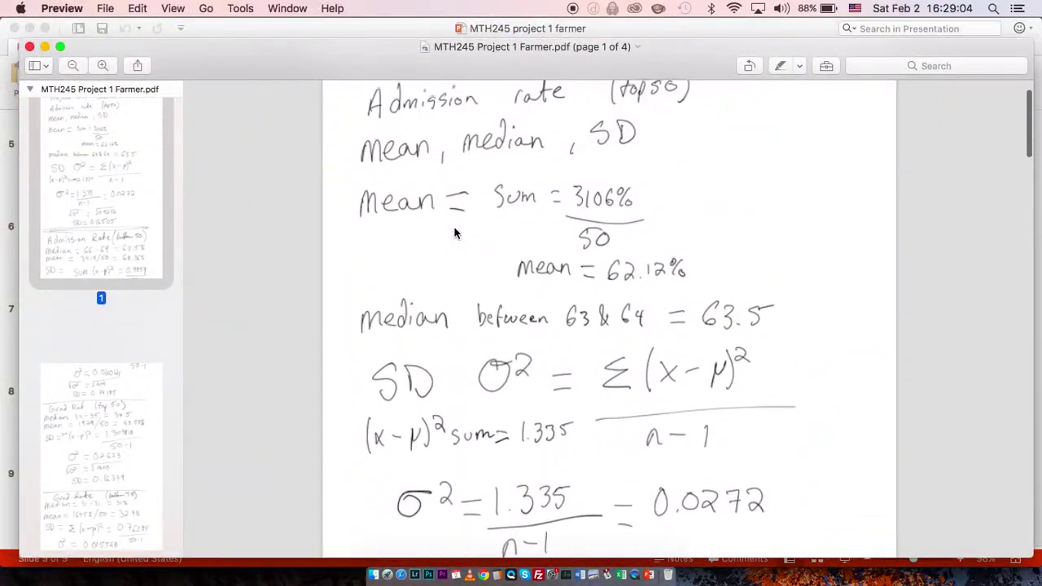
scroll(454, 234, "down", 15)
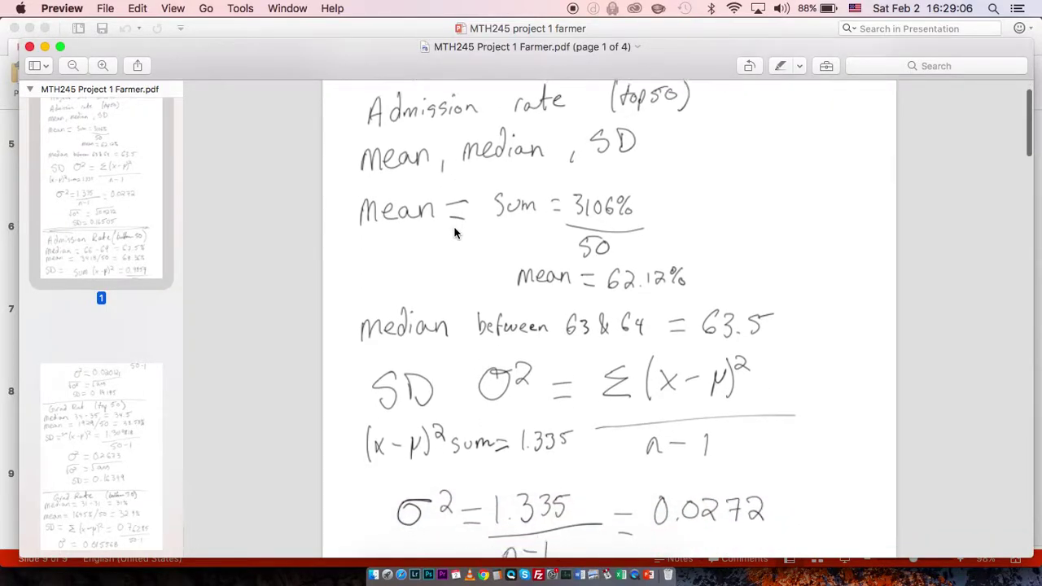
key("ctrl+Up")
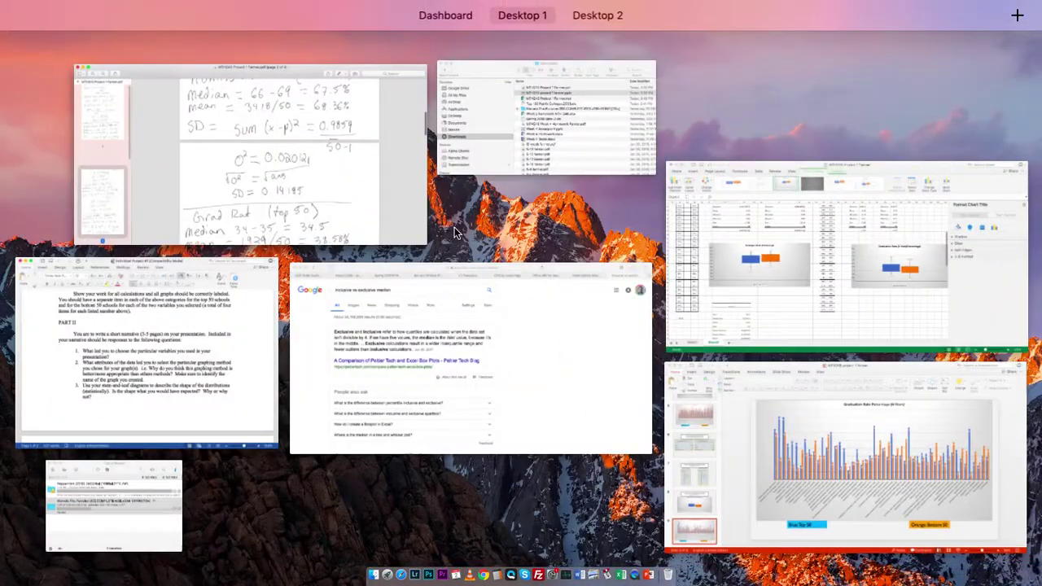
Return to Excel and scroll Sheet2 across the admission-rate stem-and-leaf plots and graduation rate bar chart
left_click(791, 325)
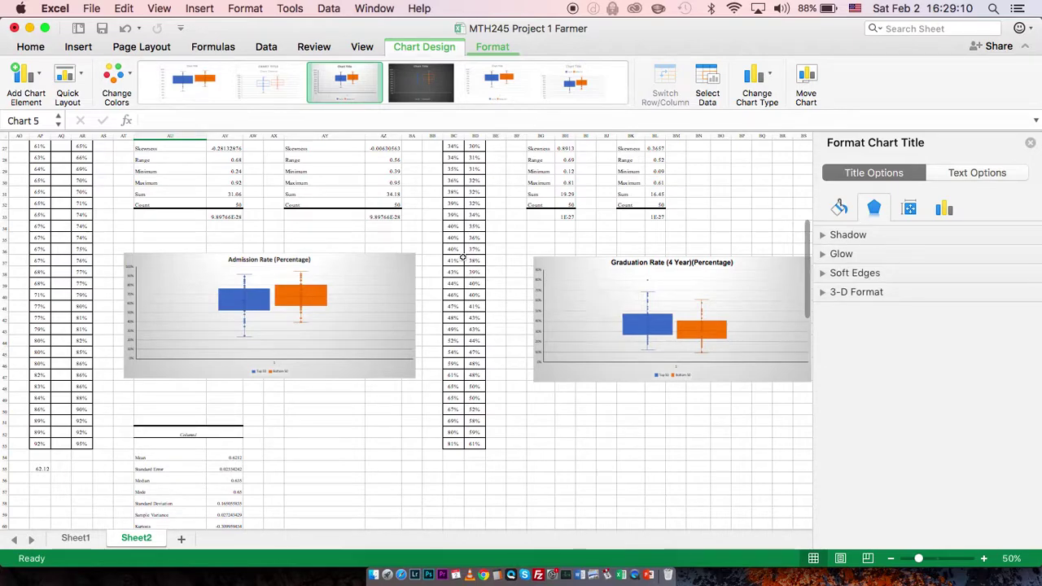
scroll(369, 203, "up", 10)
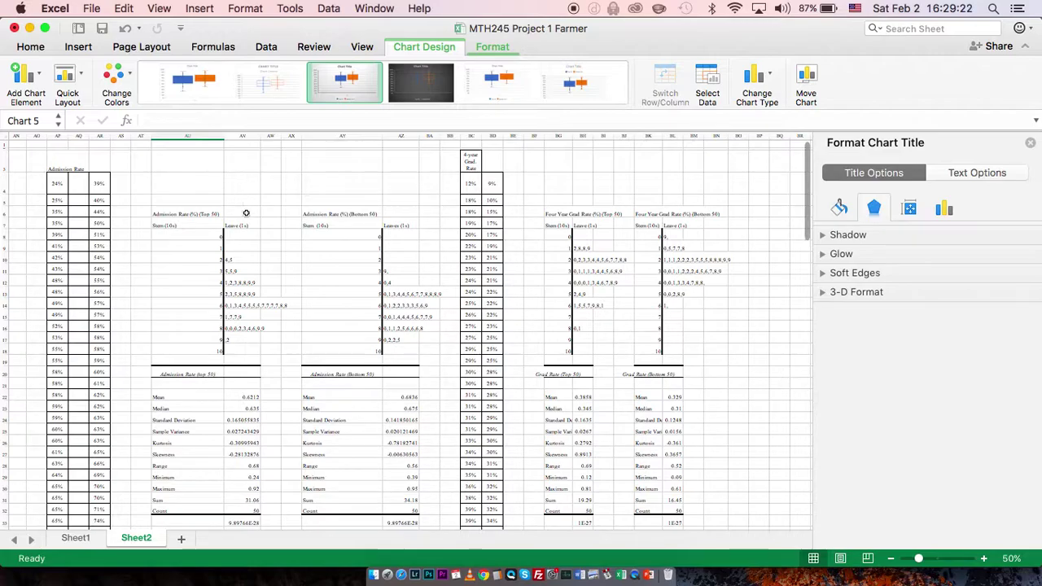
scroll(247, 213, "down", 5)
scroll(247, 213, "right", 3)
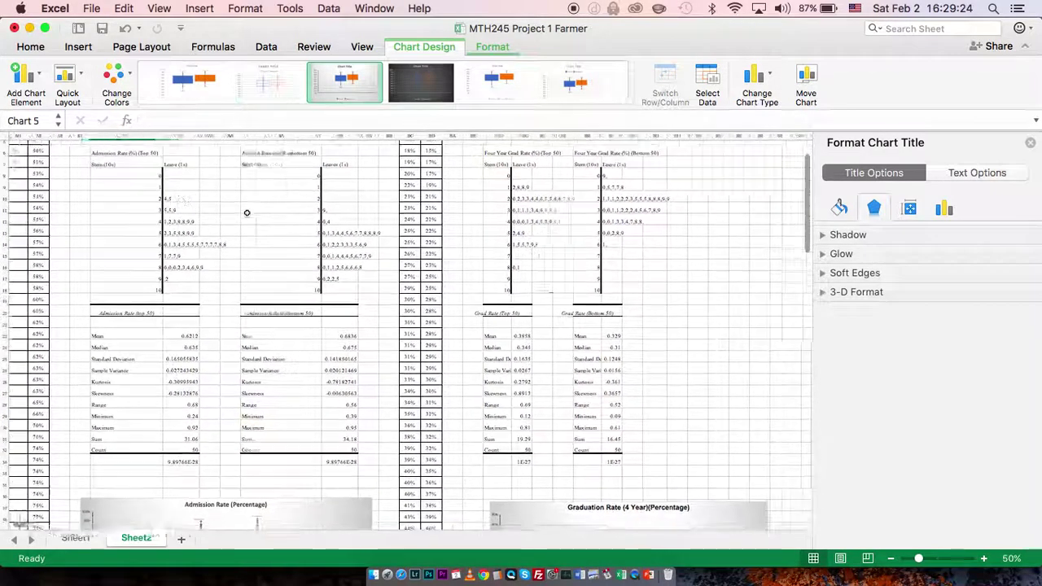
scroll(247, 214, "up", 5)
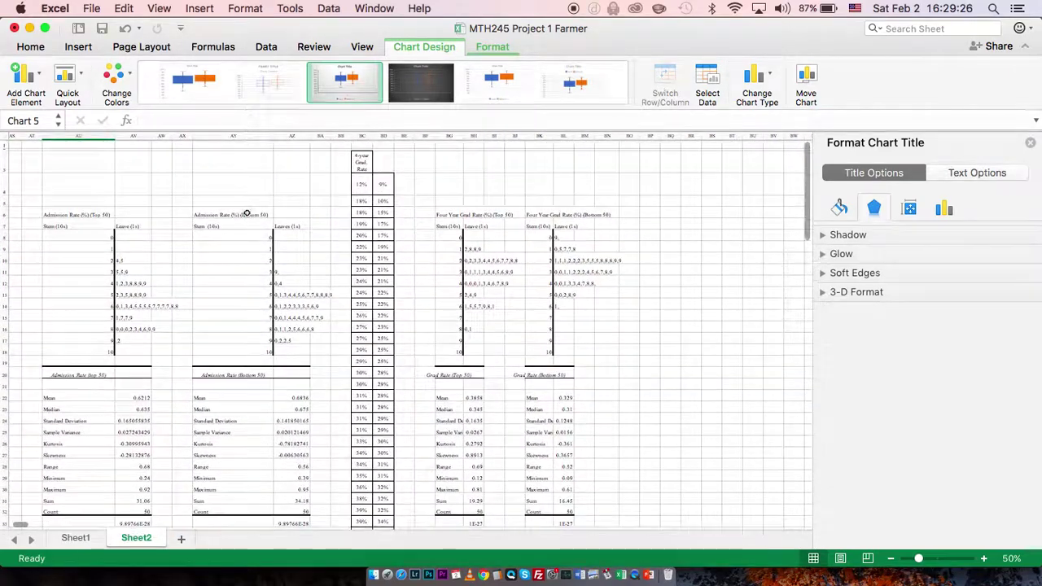
scroll(247, 212, "left", 3)
scroll(310, 208, "left", 3)
scroll(311, 207, "left", 8)
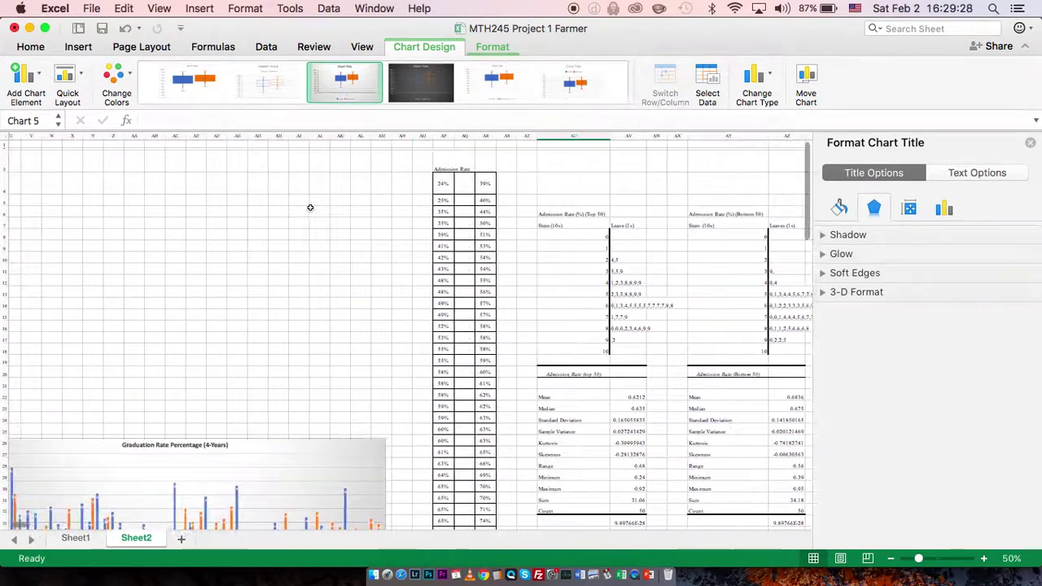